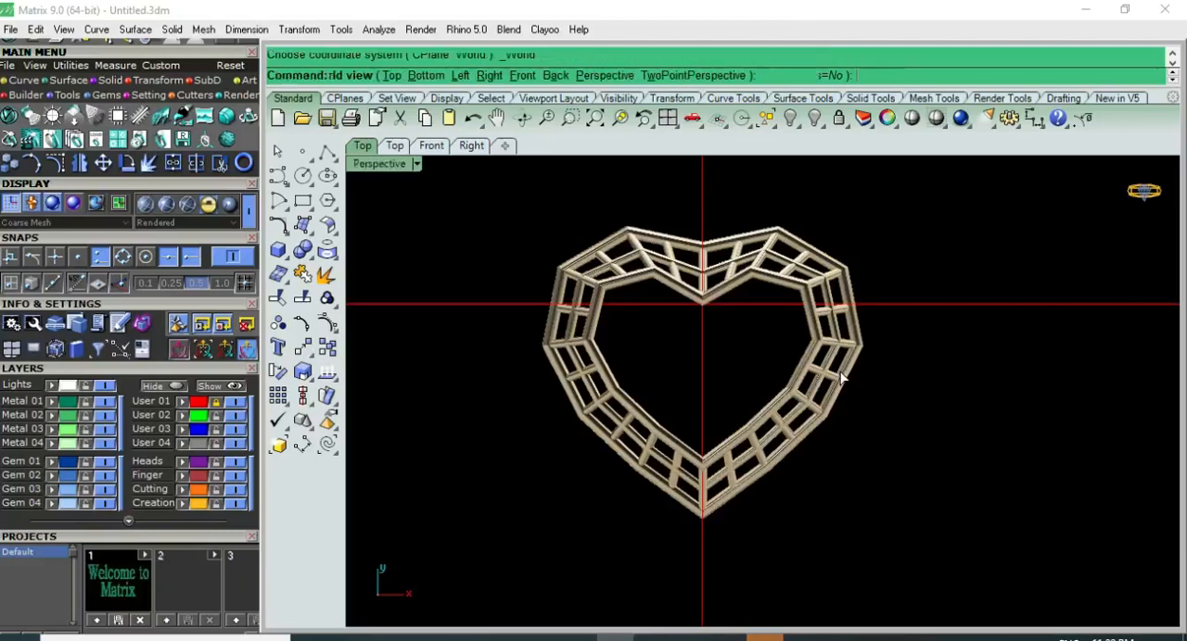
# Step: Move the entire heart frame up by 30 mm in the Top view and hide it
pyautogui.moveTo(756, 424); pyautogui.dragTo(844, 607, button='right')
pyautogui.hotkey('ctrl', 'F1')
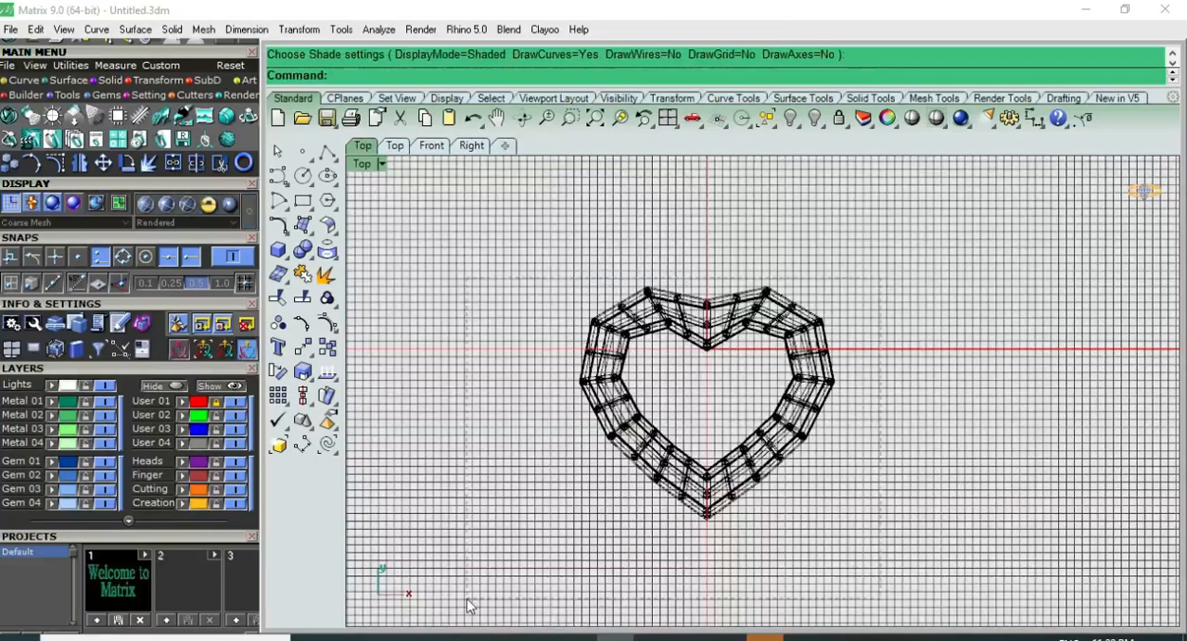
pyautogui.hotkey('ctrl', 'a')
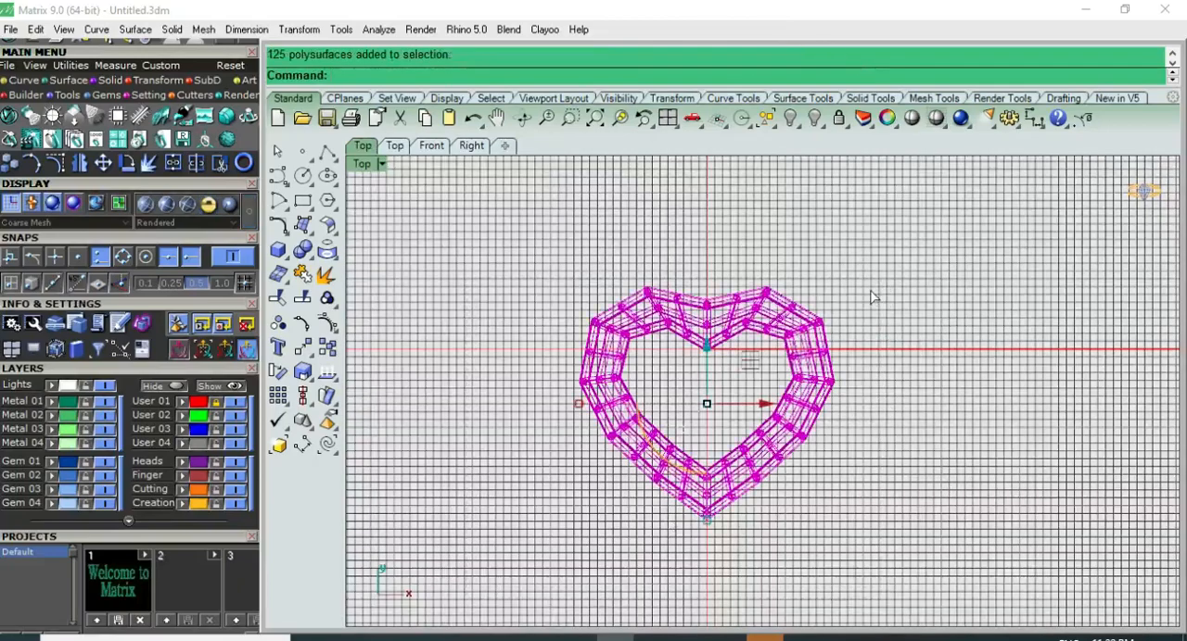
pyautogui.hotkey('ctrl', 'F4')
pyautogui.hotkey('ctrl', 'F1')
pyautogui.click(650, 354)
pyautogui.write('30')
pyautogui.press('Return')
pyautogui.click(710, 385)
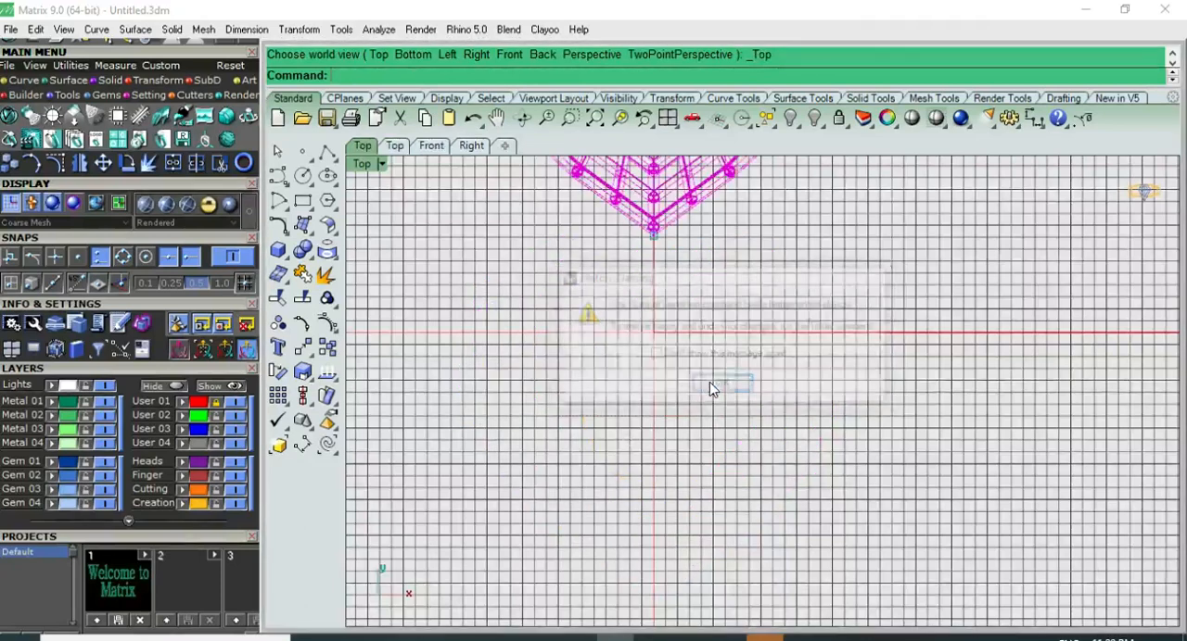
pyautogui.hotkey('ctrl', 'h')
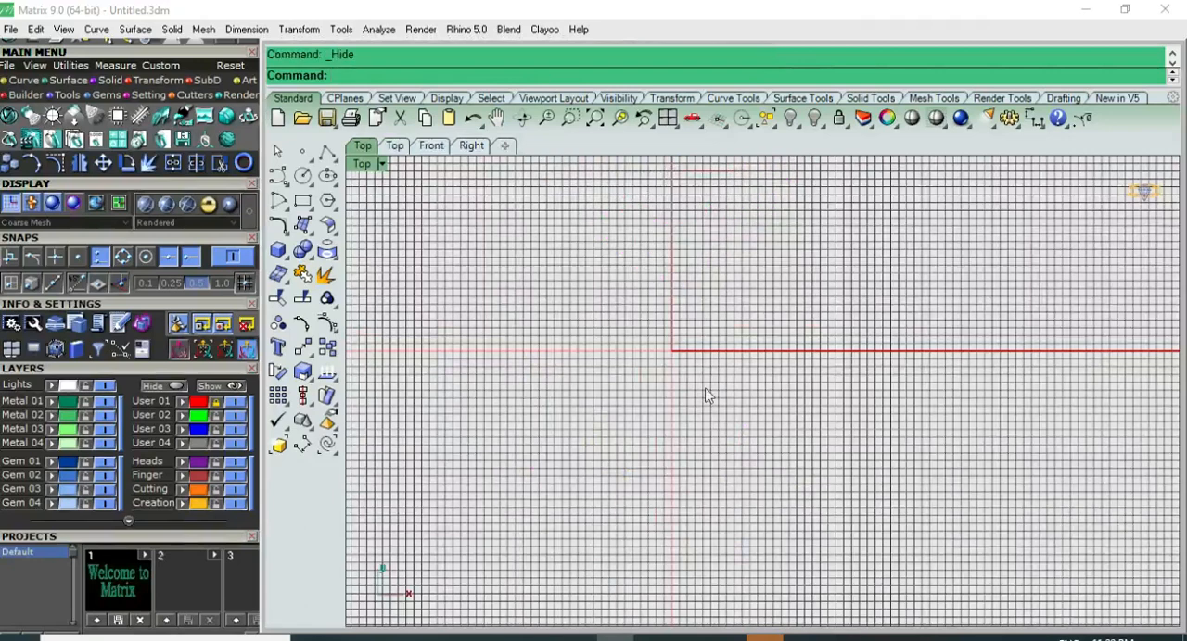
# Step: Show only the inner heart outline curve from the hidden objects
pyautogui.hotkey('ctrl', 'shift', 'h')
pyautogui.scroll(1, 713, 371)
pyautogui.click(748, 343)
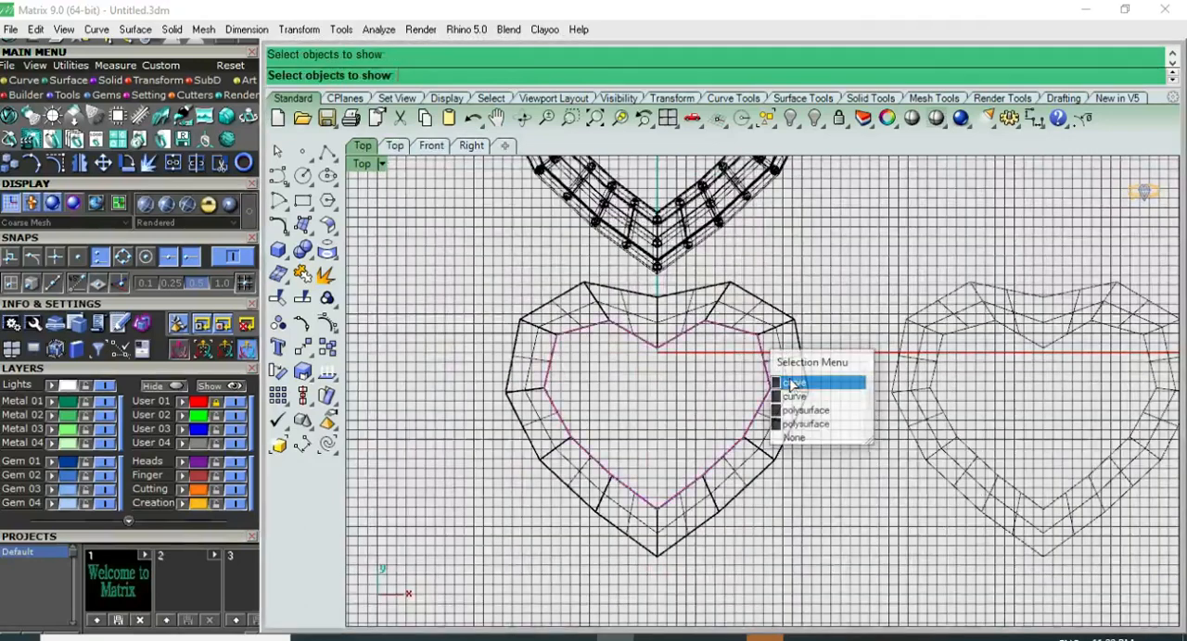
pyautogui.click(790, 385)
pyautogui.press('Return')
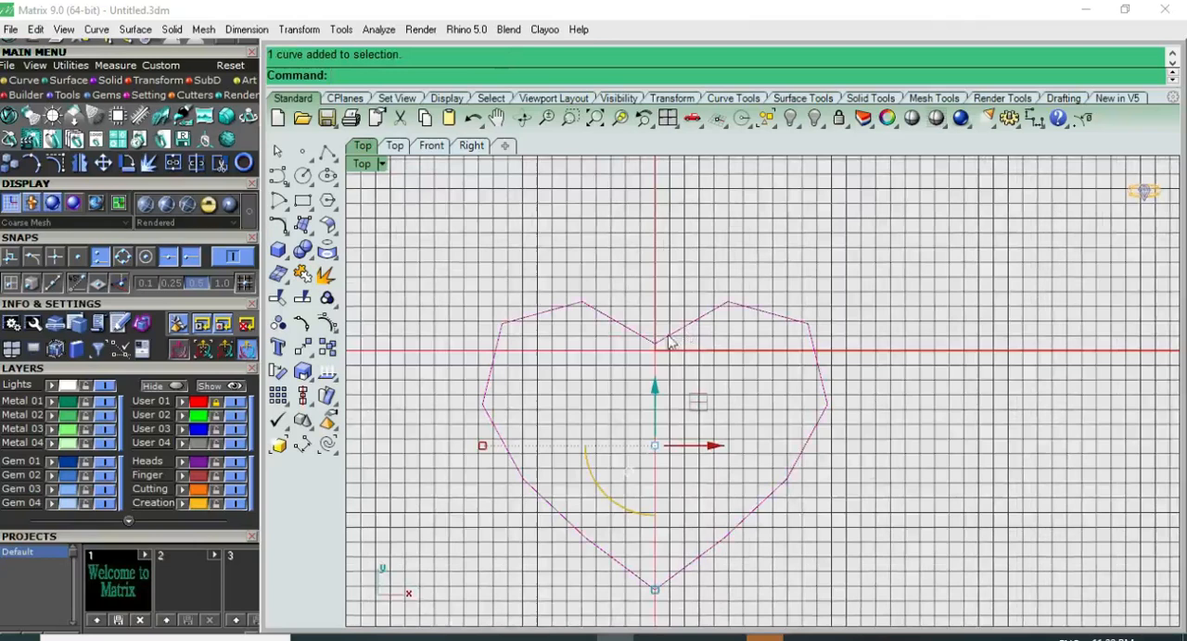
pyautogui.click(677, 277)
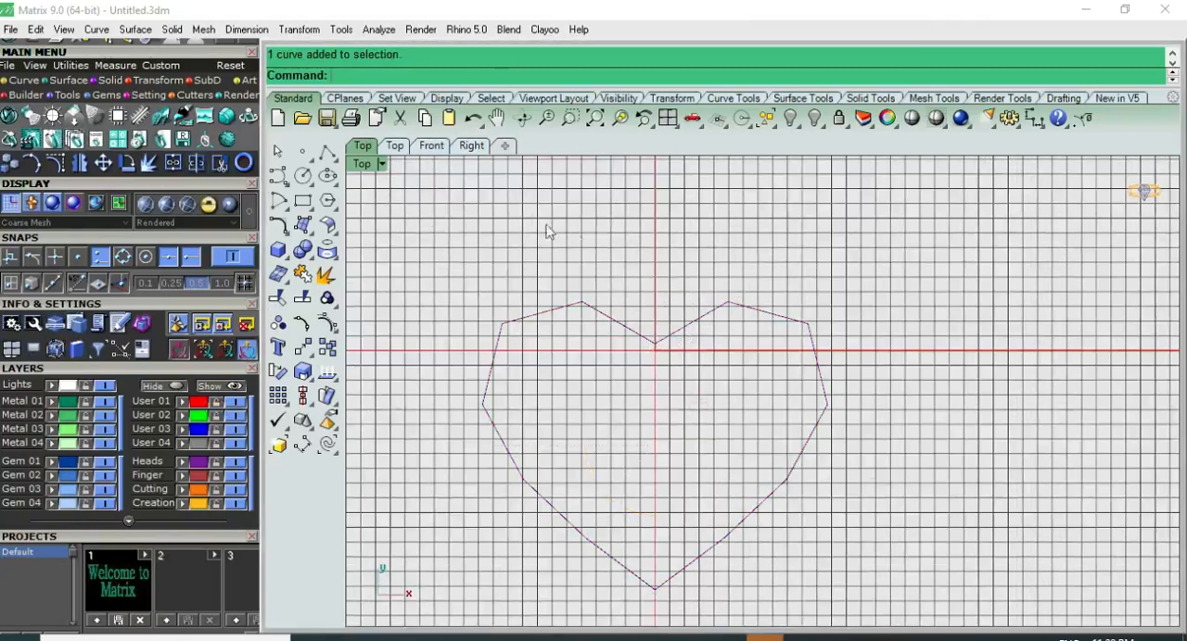
# Step: Turn off the grid lines for all viewports in the document properties
pyautogui.click(10, 29)
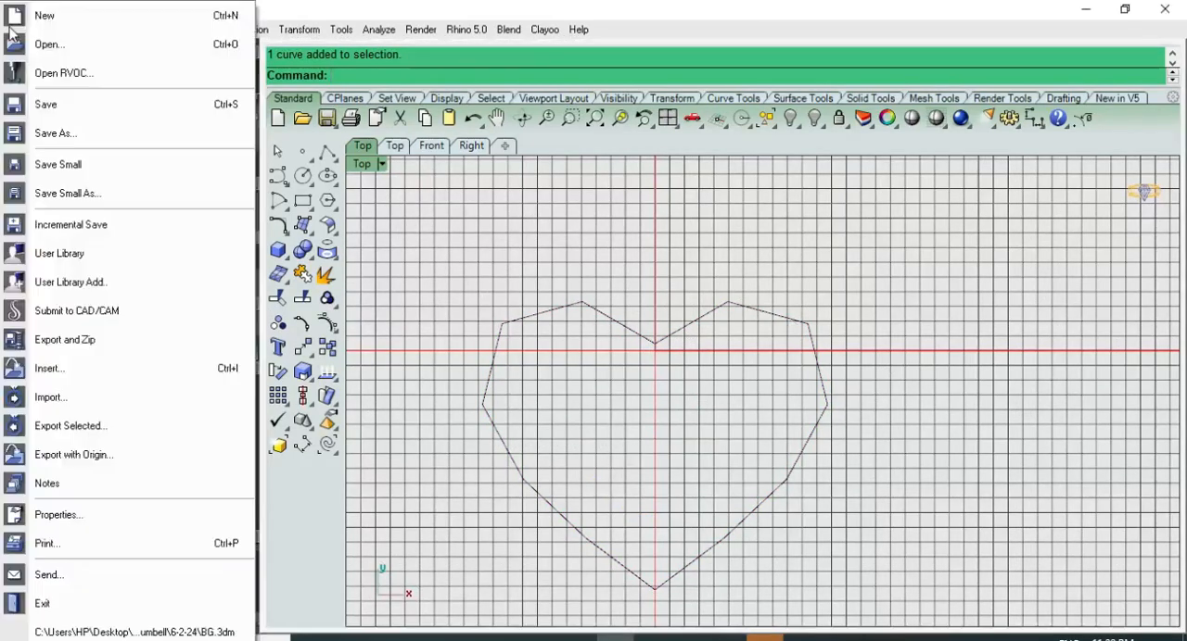
pyautogui.click(59, 514)
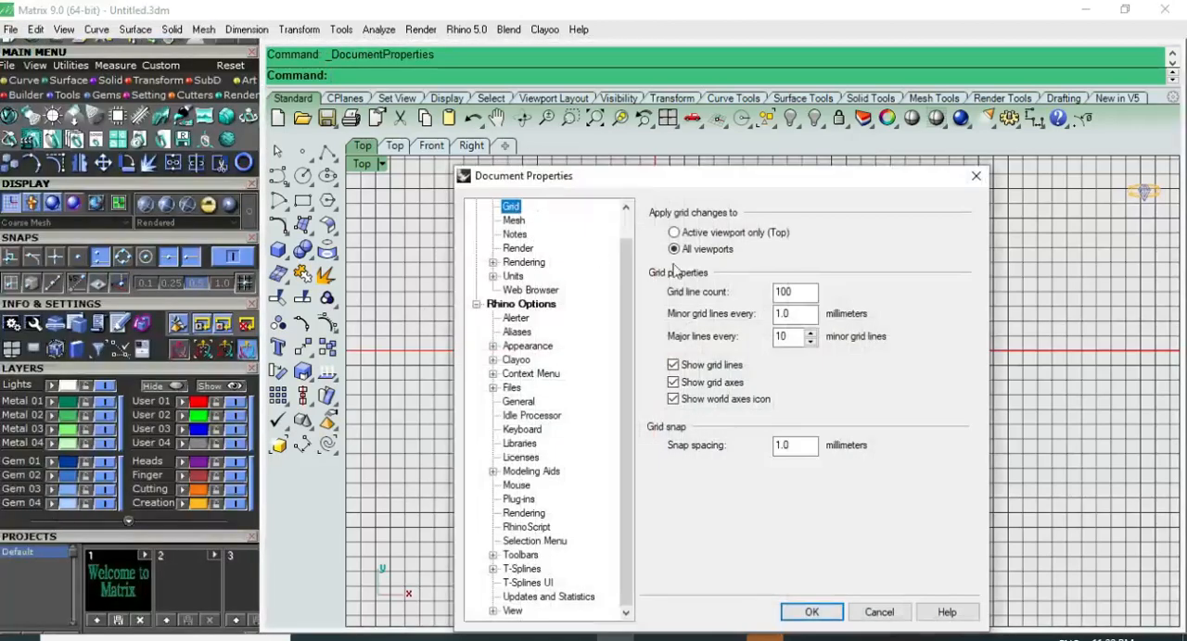
pyautogui.click(674, 367)
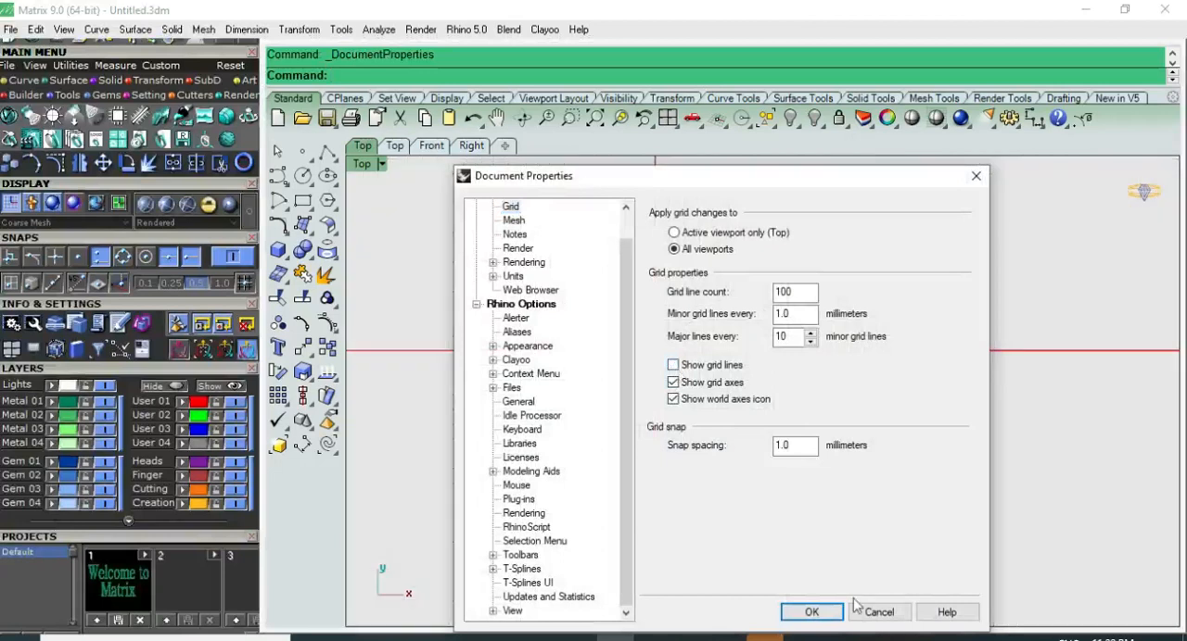
pyautogui.click(806, 612)
# Step: Trim away the left half of the heart curve, using the vertical centre line as the cutting object
pyautogui.scroll(6, 688, 383)
pyautogui.scroll(-6, 689, 383)
pyautogui.moveTo(667, 304); pyautogui.dragTo(613, 296)
pyautogui.moveTo(644, 326); pyautogui.dragTo(639, 293, button='right')
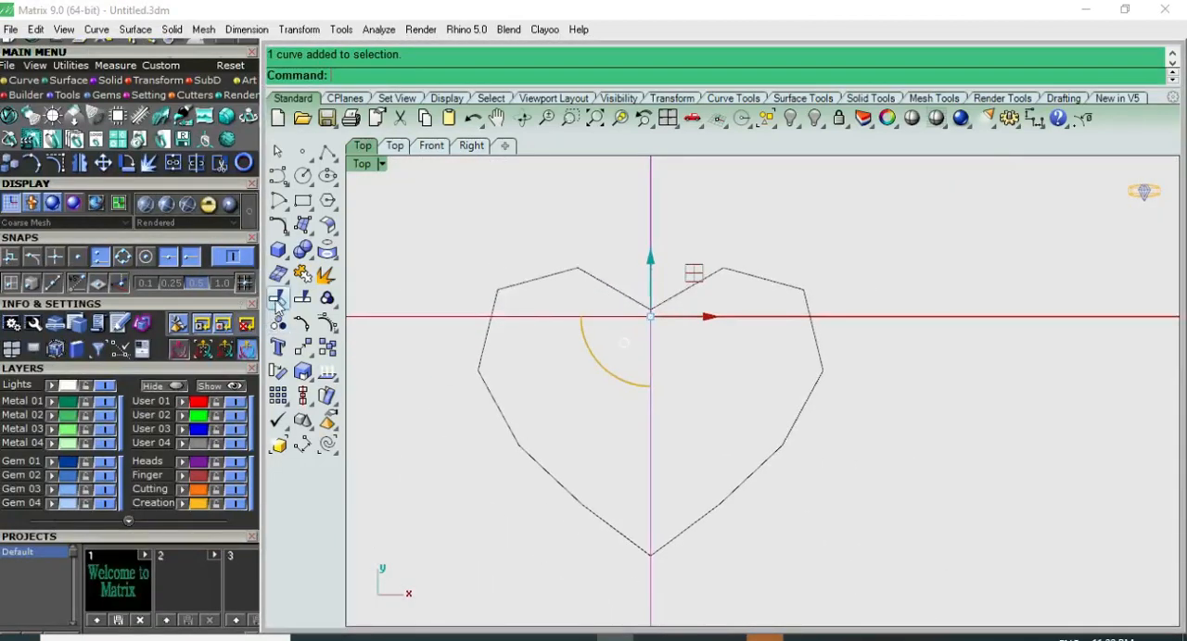
pyautogui.click(278, 299)
pyautogui.click(524, 275)
pyautogui.click(525, 293)
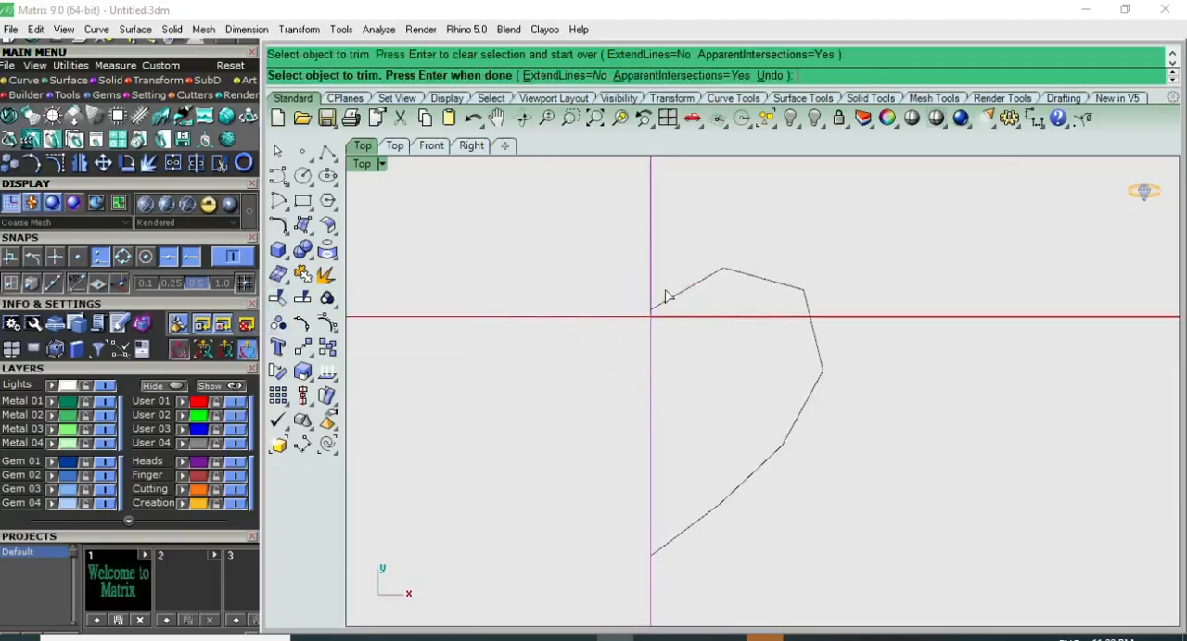
pyautogui.press('Return')
# Step: Rebuild the remaining half-heart curve with a point count of 7 and degree 3
pyautogui.click(725, 274)
pyautogui.write('Rebuild')
pyautogui.press('Return')
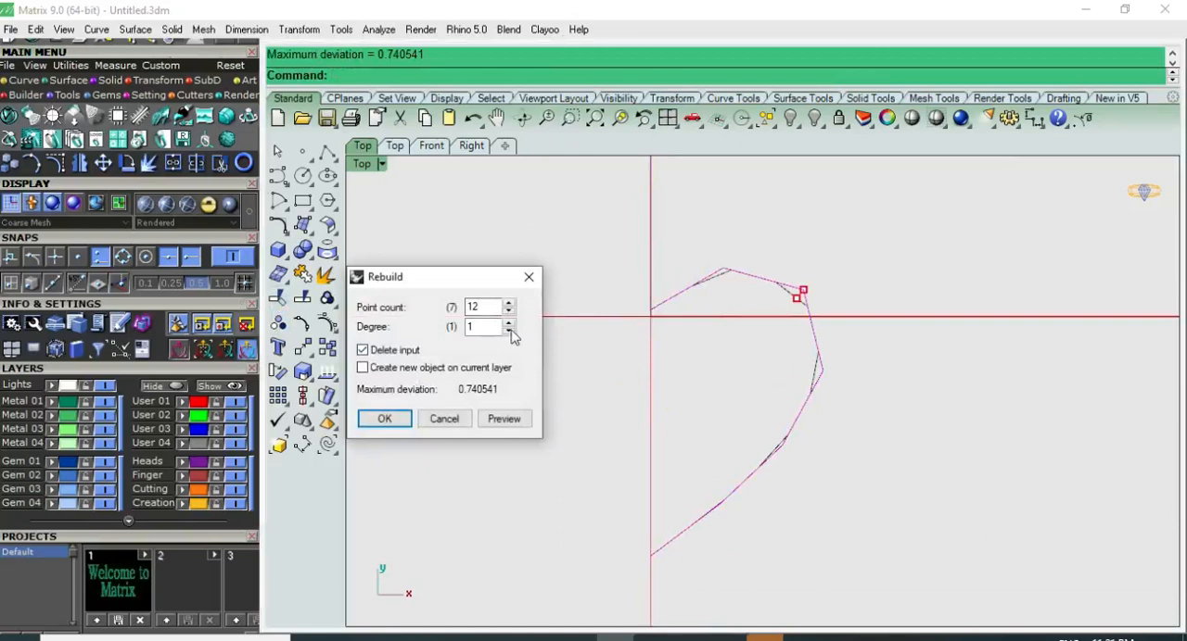
pyautogui.click(508, 323)
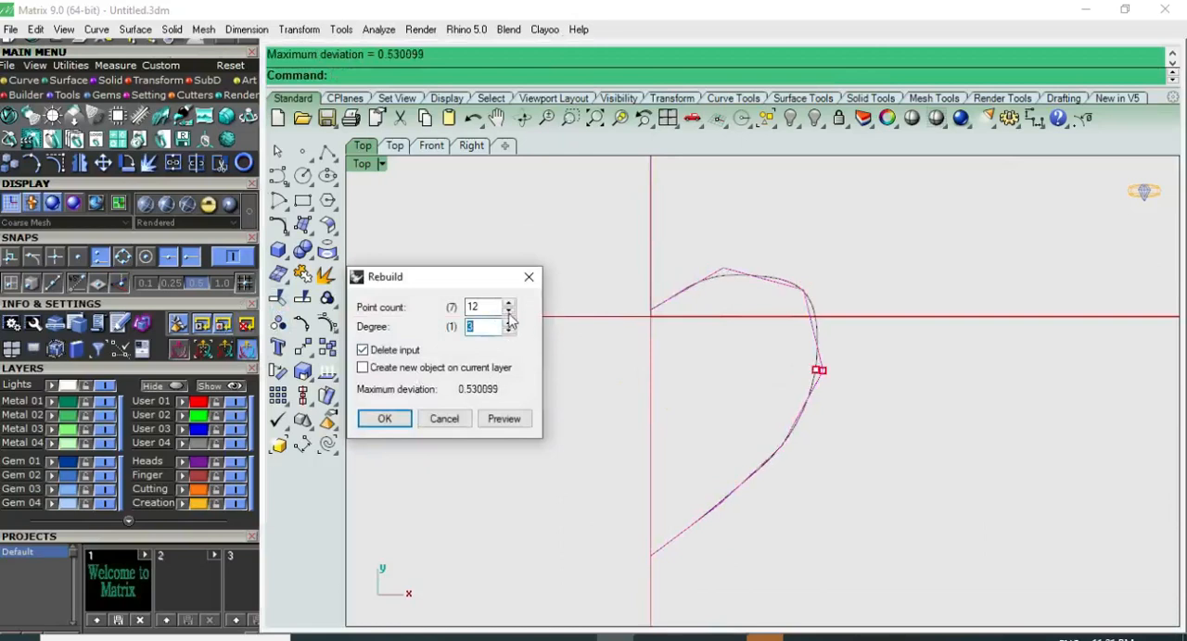
pyautogui.click(509, 306)
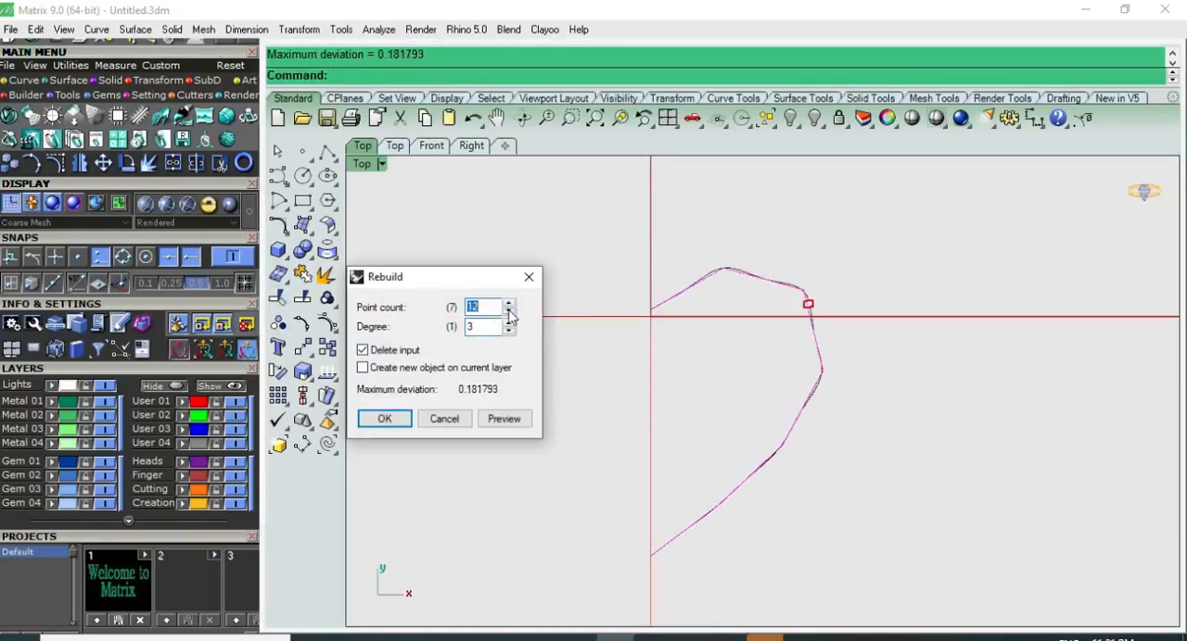
pyautogui.click(508, 314)
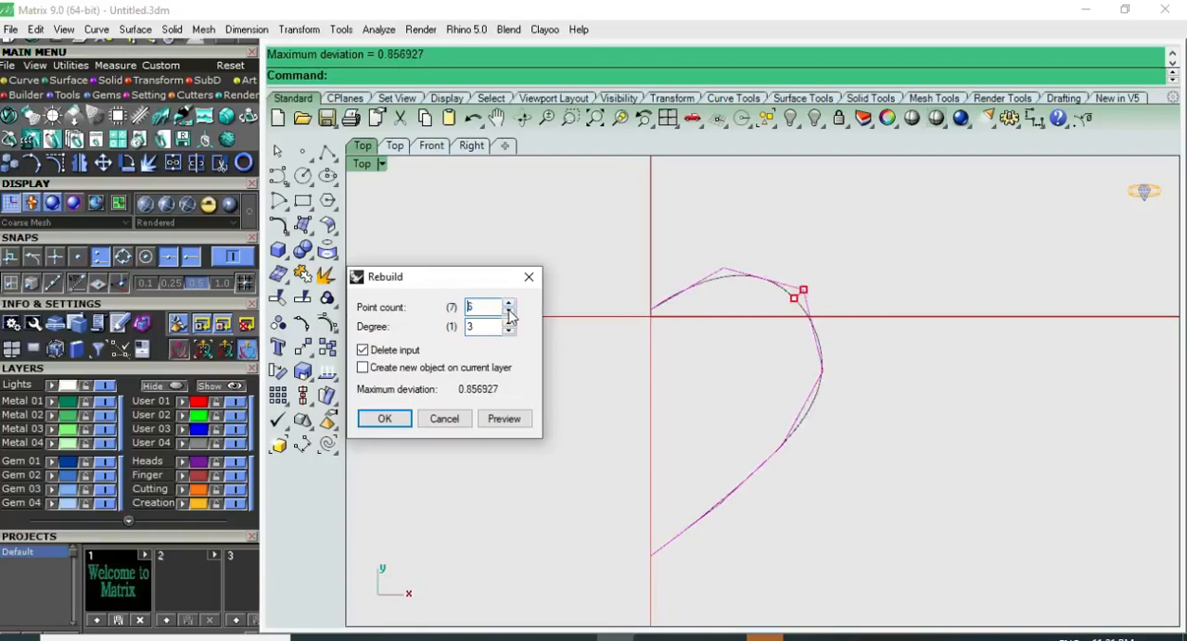
pyautogui.click(509, 317)
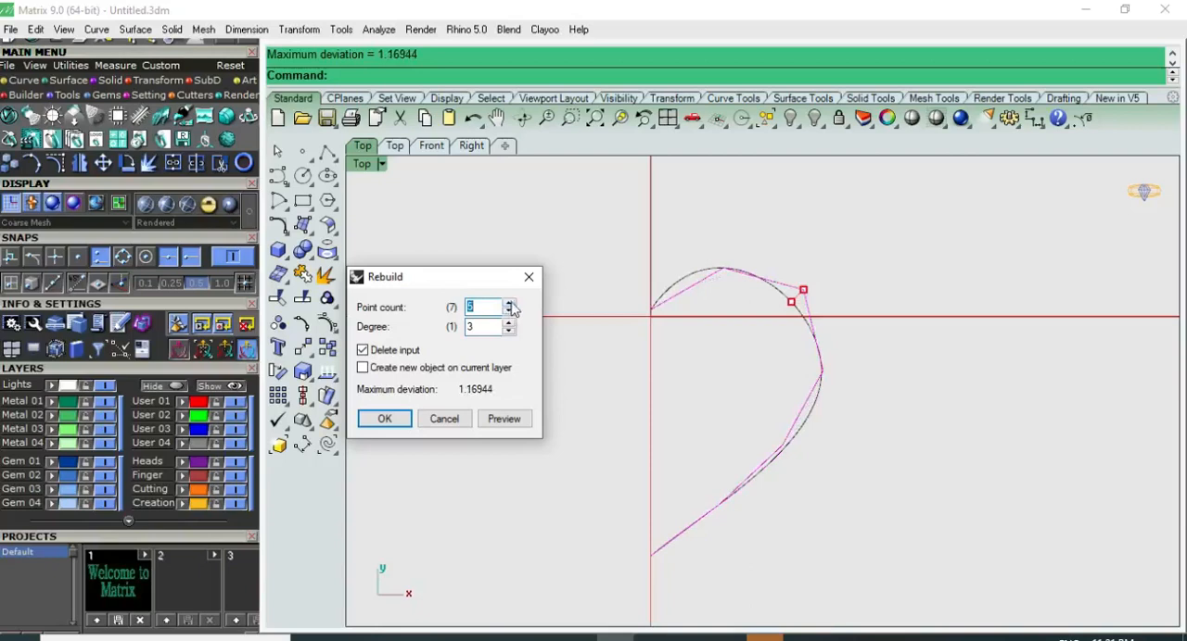
pyautogui.click(508, 305)
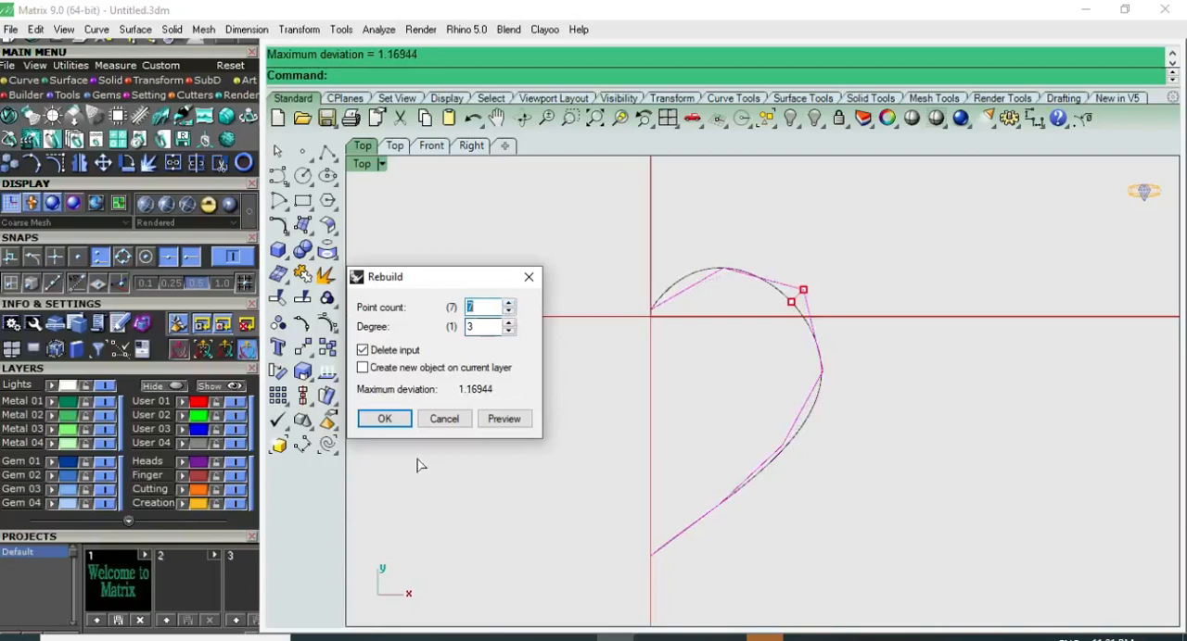
pyautogui.click(384, 419)
# Step: Mirror the rebuilt half-heart curve across the vertical centre line, keeping the original
pyautogui.moveTo(619, 406); pyautogui.dragTo(567, 387, button='right')
pyautogui.click(762, 295)
pyautogui.click(653, 257)
pyautogui.scroll(-6, 586, 337)
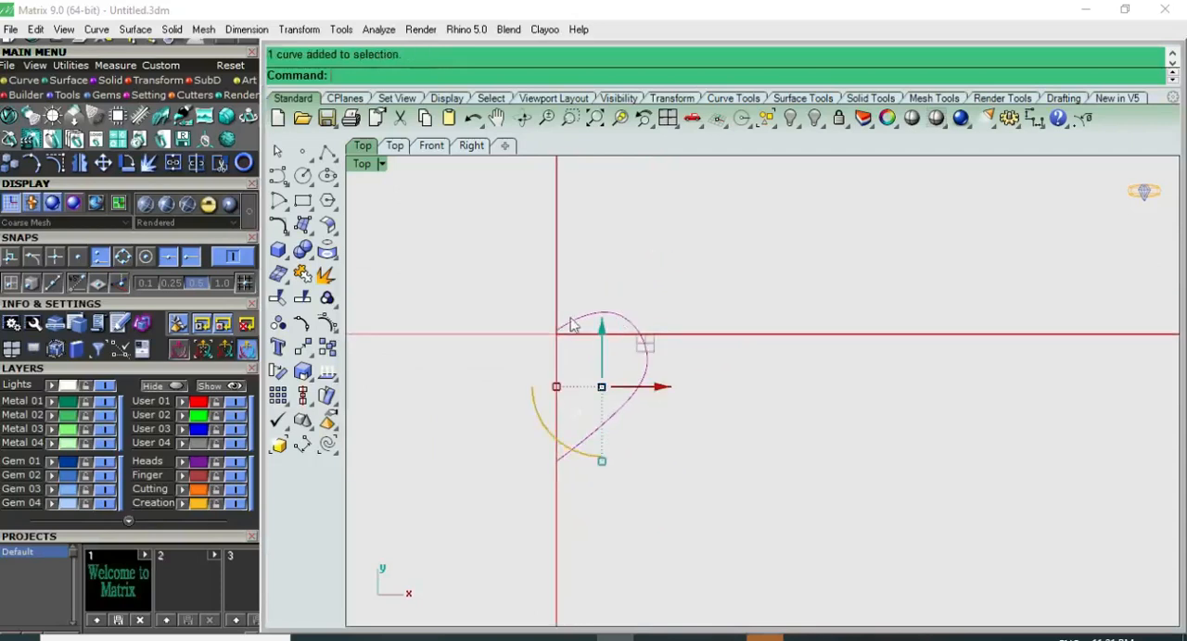
pyautogui.click(80, 164)
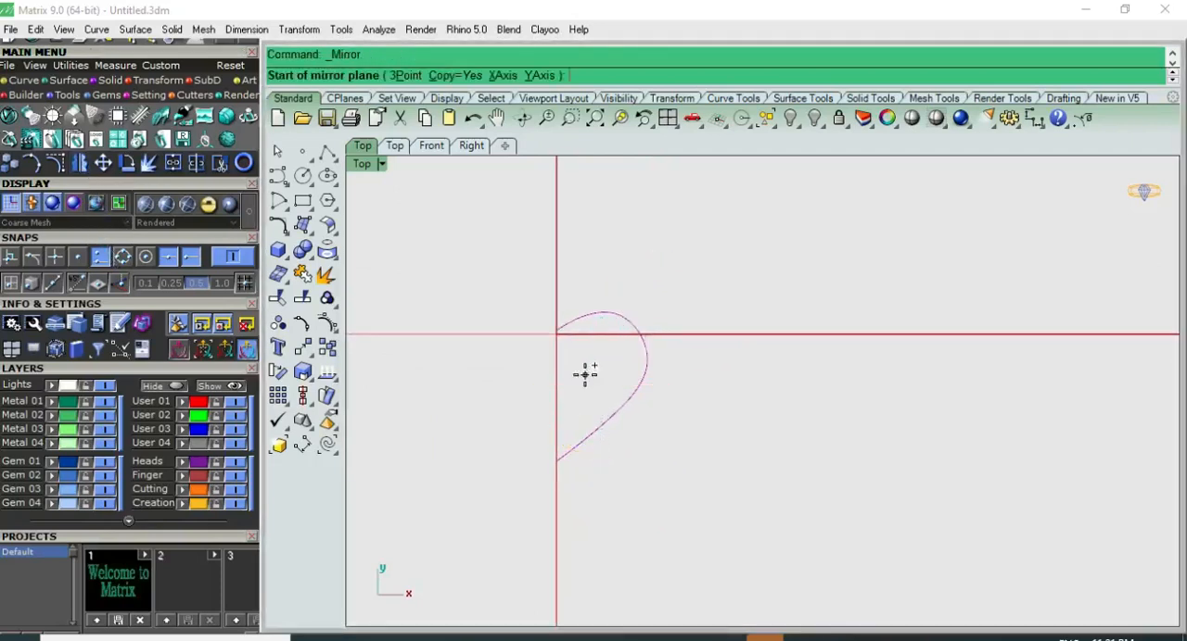
pyautogui.click(557, 460)
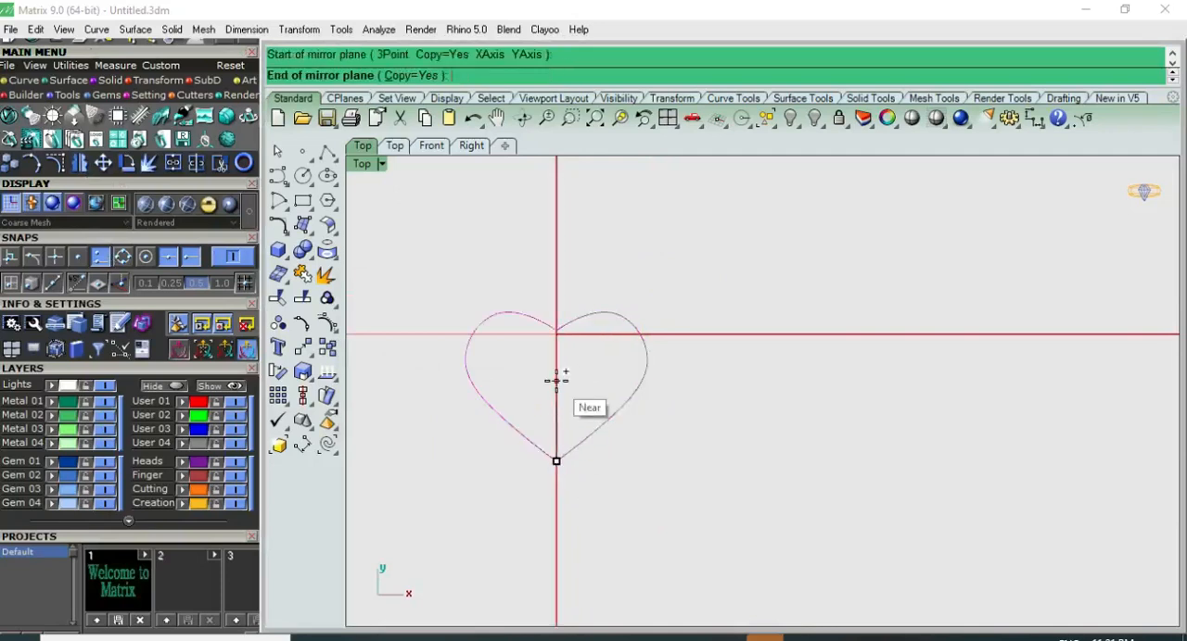
pyautogui.click(557, 388)
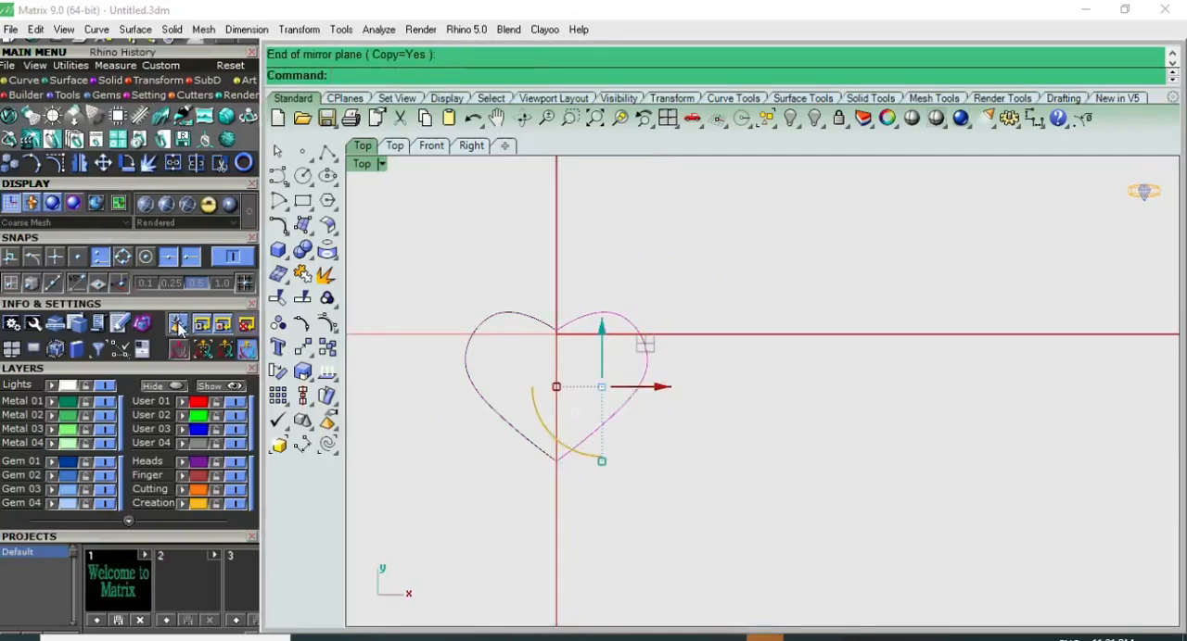
pyautogui.click(626, 289)
# Step: Show the right half's control points and raise the point beside the cleft to round the lobe
pyautogui.scroll(4, 582, 329)
pyautogui.click(578, 315)
pyautogui.press('F10')
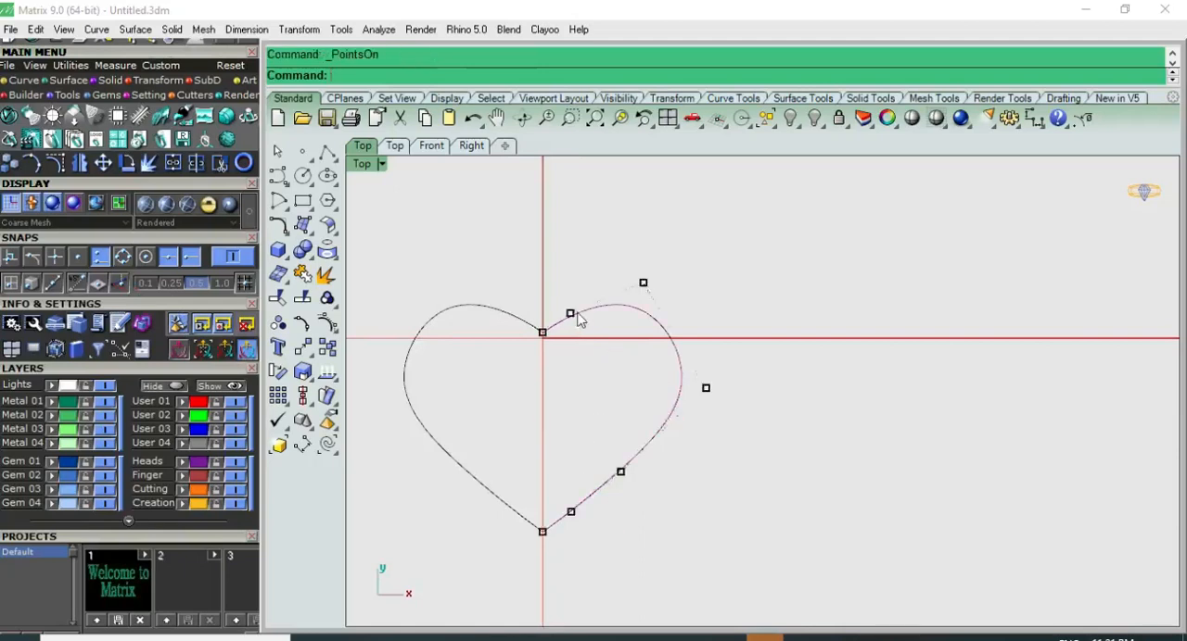
pyautogui.scroll(2, 577, 319)
pyautogui.click(566, 316)
pyautogui.moveTo(604, 269); pyautogui.dragTo(598, 250)
pyautogui.click(635, 238)
pyautogui.scroll(-4, 662, 306)
# Step: Nudge the control point above the right lobe to refine the heart's upper curve
pyautogui.moveTo(666, 308); pyautogui.dragTo(611, 291, button='right')
pyautogui.click(634, 255)
pyautogui.moveTo(667, 219); pyautogui.dragTo(674, 224)
pyautogui.click(758, 264)
pyautogui.moveTo(728, 384); pyautogui.dragTo(768, 298, button='right')
pyautogui.scroll(2, 595, 451)
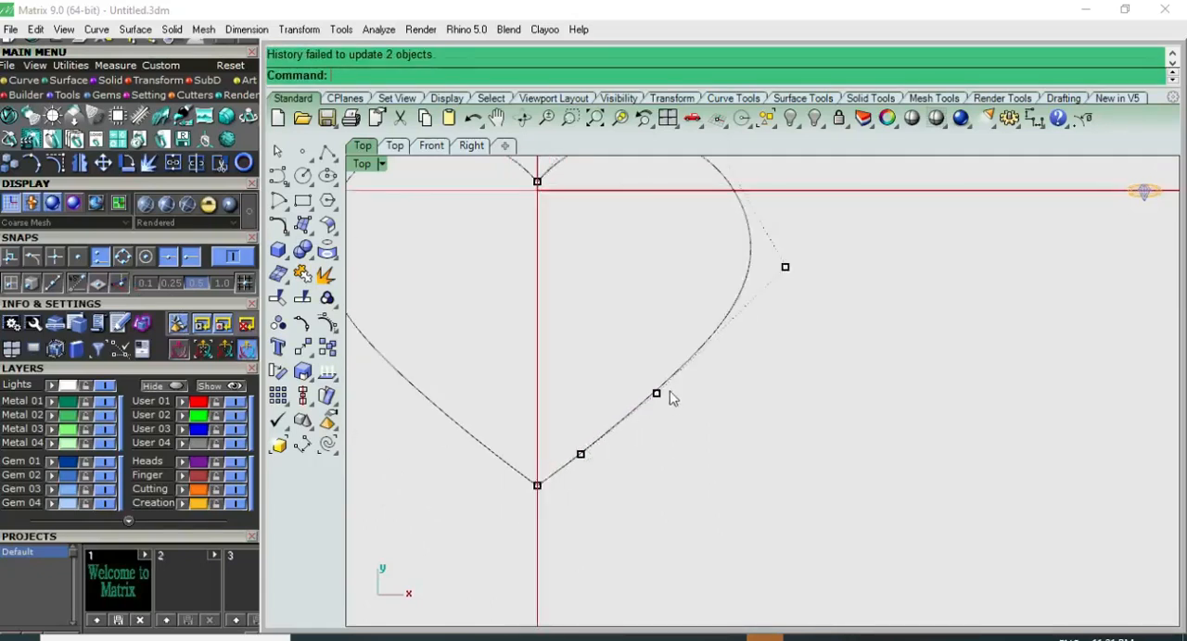
# Step: Adjust the right half's outer side point and lower side point outward to make the heart's flank fuller
pyautogui.click(656, 394)
pyautogui.moveTo(697, 348); pyautogui.dragTo(706, 341)
pyautogui.click(762, 386)
pyautogui.moveTo(767, 353); pyautogui.dragTo(755, 434, button='right')
pyautogui.click(770, 344)
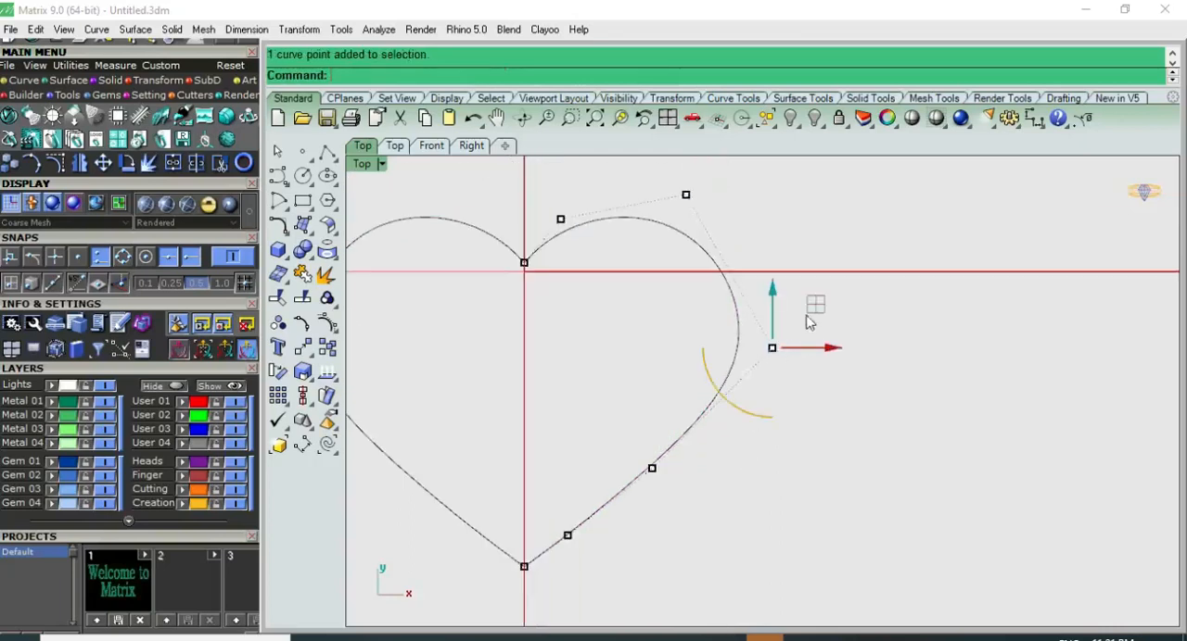
pyautogui.moveTo(805, 302); pyautogui.dragTo(803, 302)
pyautogui.click(722, 449)
pyautogui.moveTo(641, 480); pyautogui.dragTo(667, 471, button='right')
pyautogui.click(678, 460)
pyautogui.moveTo(717, 420); pyautogui.dragTo(722, 416)
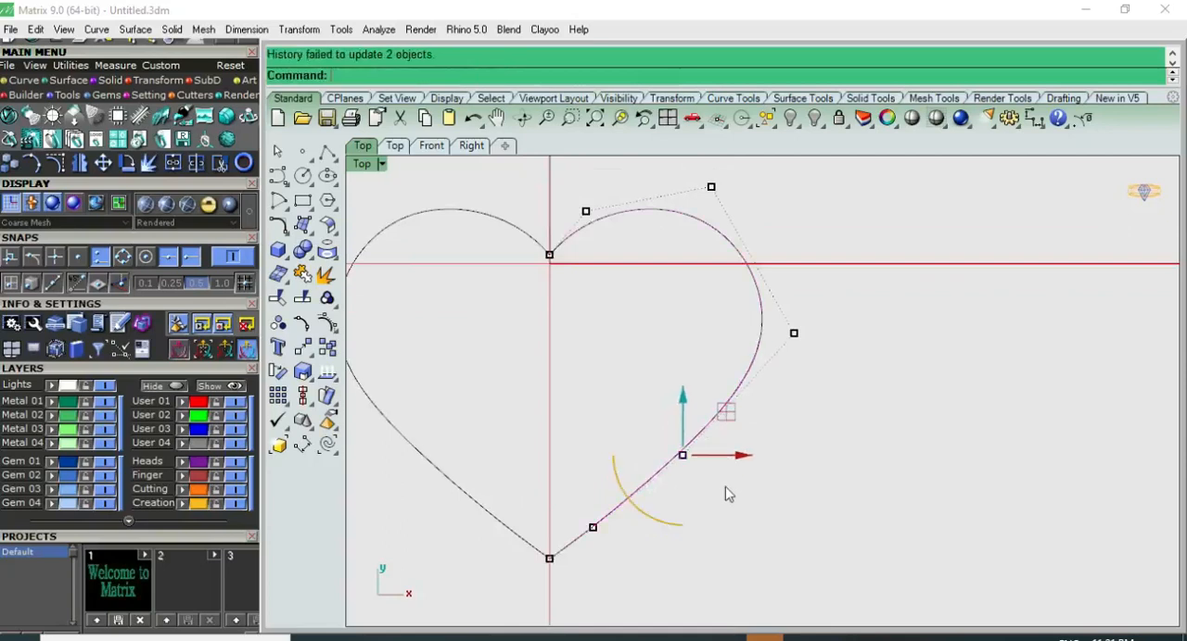
pyautogui.click(720, 488)
# Step: Redisplay the right half's control points, fine-tune the lower side point, and hide the points again
pyautogui.scroll(-6, 718, 488)
pyautogui.press('Escape')
pyautogui.scroll(3, 715, 489)
pyautogui.click(679, 483)
pyautogui.press('F10')
pyautogui.scroll(3, 688, 489)
pyautogui.click(718, 459)
pyautogui.moveTo(761, 422); pyautogui.dragTo(769, 454)
pyautogui.scroll(-5, 771, 510)
pyautogui.press('Escape')
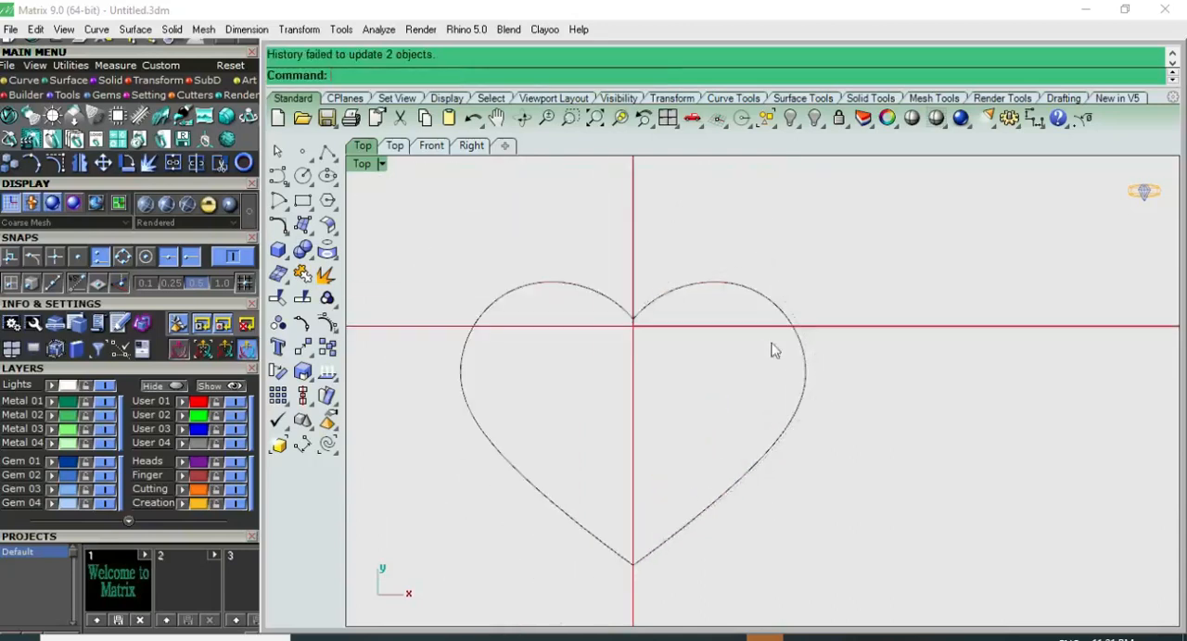
pyautogui.press('F10')
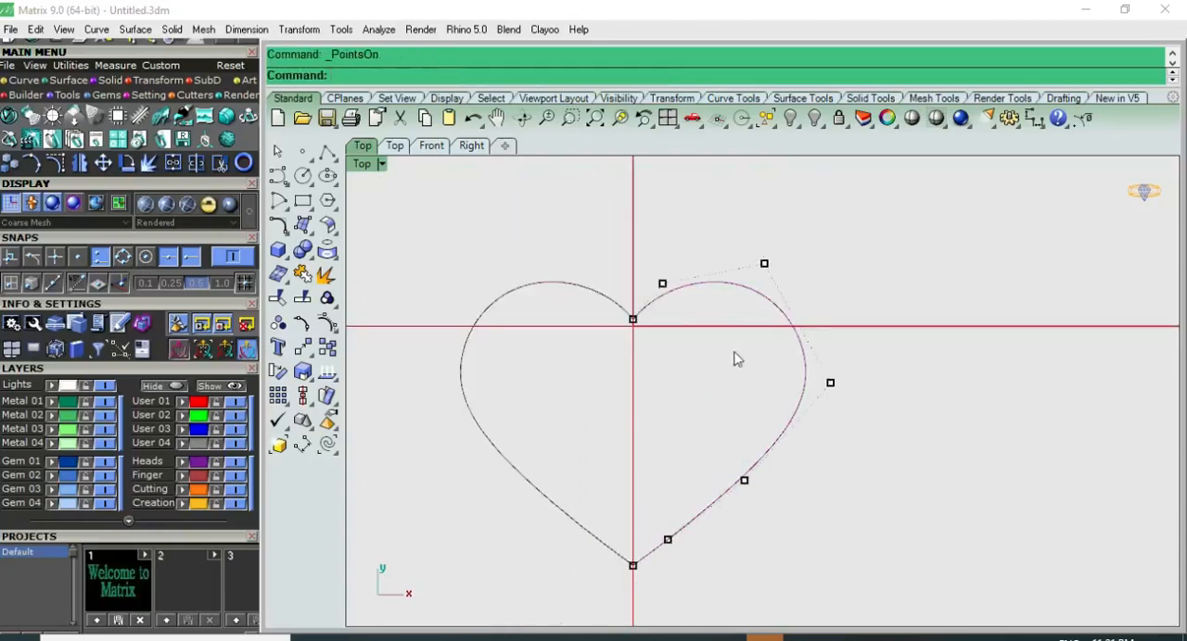
pyautogui.press('Escape')
pyautogui.scroll(-4, 738, 378)
# Step: Join the two half-heart curves into one closed outline
pyautogui.click(737, 447)
pyautogui.keyDown('shift'); pyautogui.click(622, 462); pyautogui.keyUp('shift')
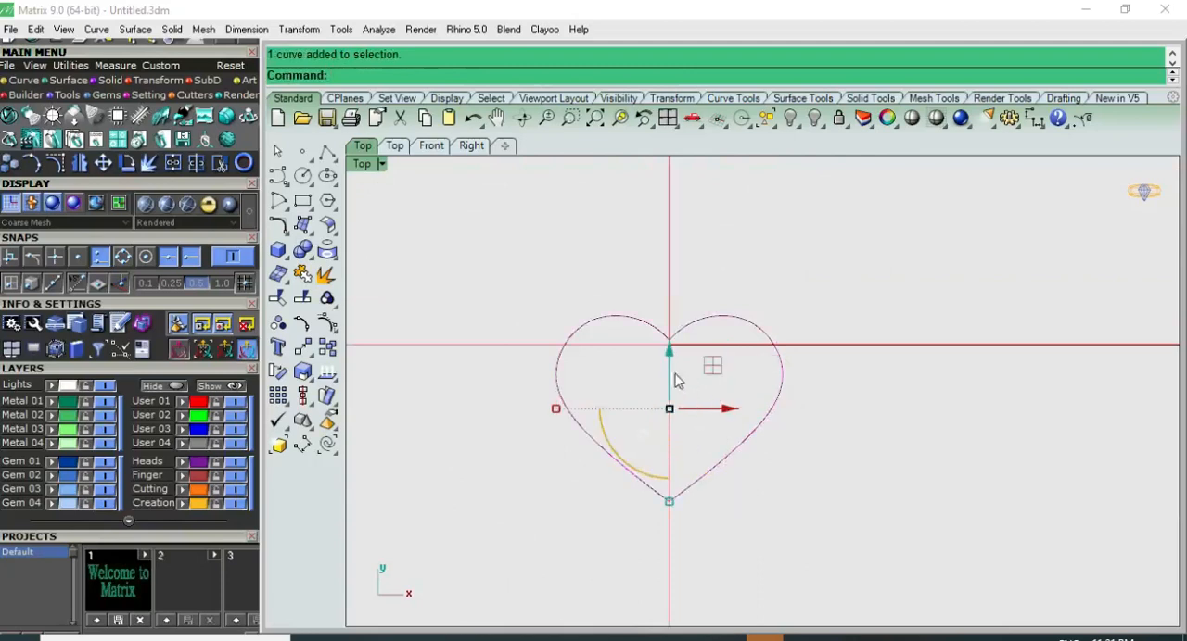
pyautogui.moveTo(676, 376); pyautogui.dragTo(626, 368, button='right')
pyautogui.click(302, 275)
pyautogui.click(701, 388)
pyautogui.click(688, 272)
# Step: Offset the joined heart outline outward by 4 mm with sharp corners
pyautogui.click(669, 316)
pyautogui.moveTo(707, 298); pyautogui.dragTo(686, 310, button='right')
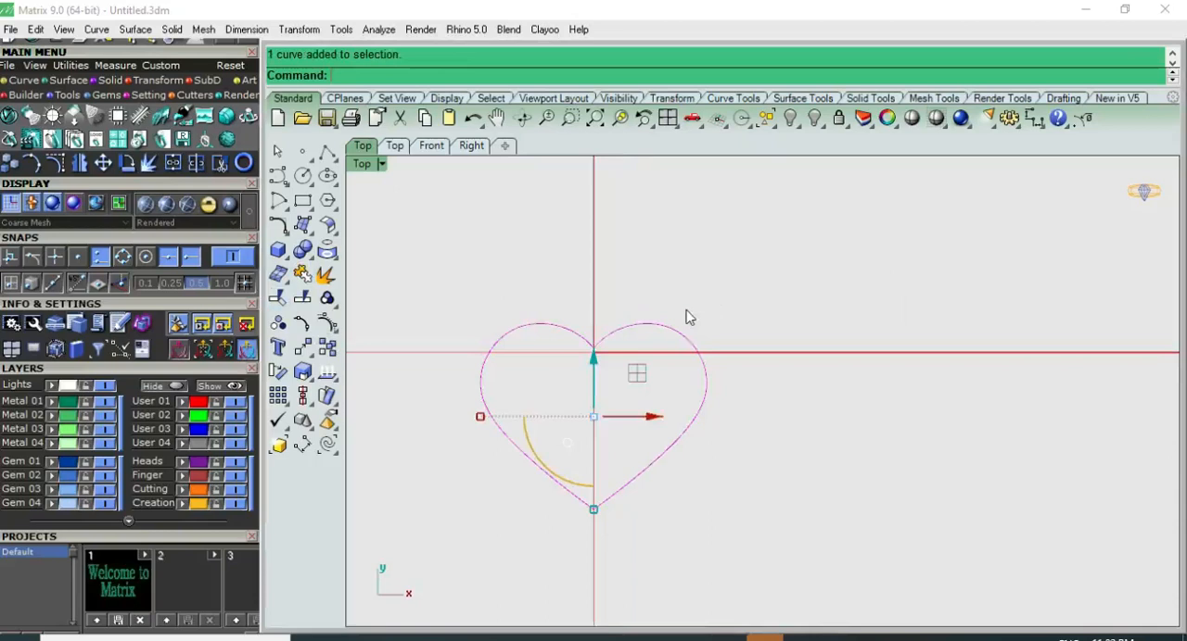
pyautogui.rightClick(713, 254)
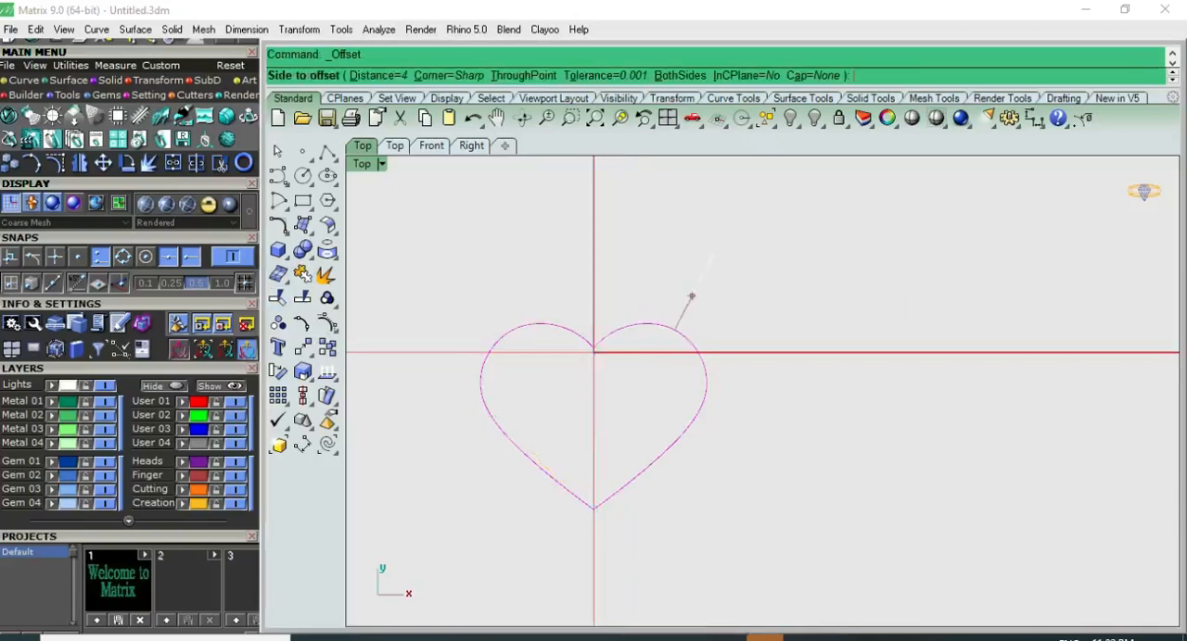
pyautogui.press('Return')
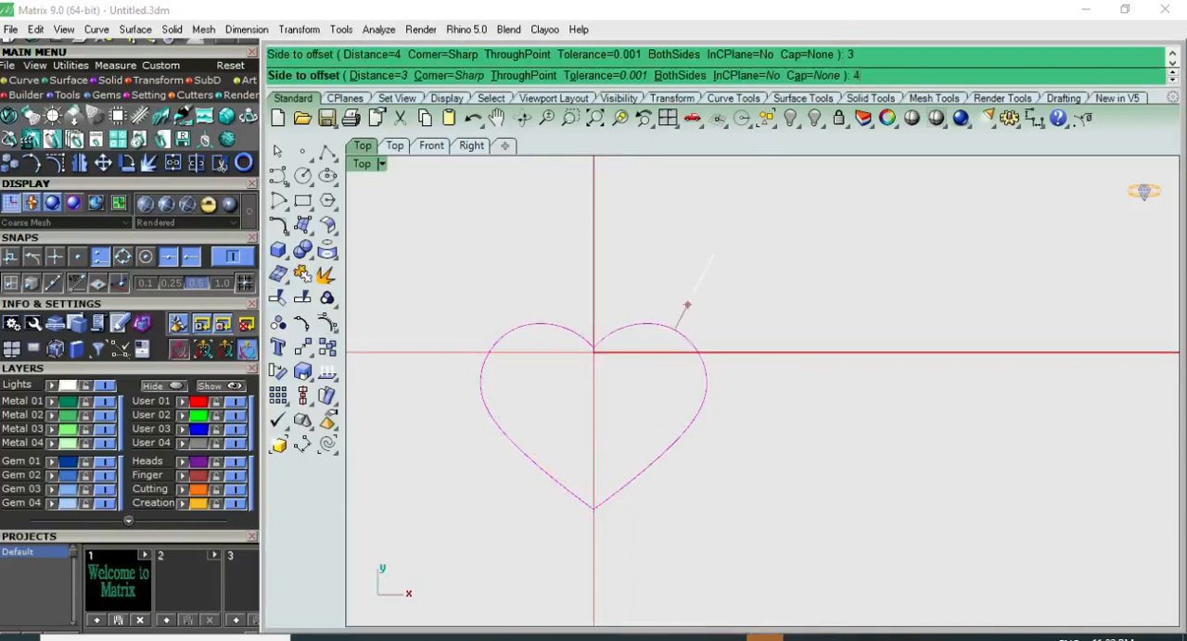
pyautogui.click(714, 252)
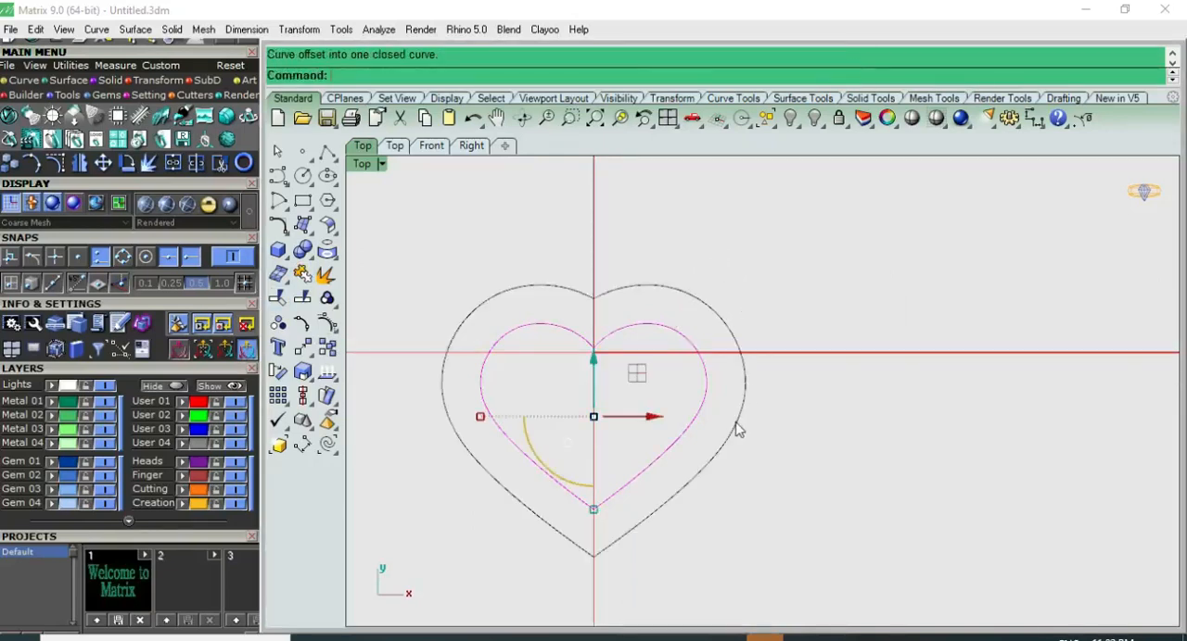
# Step: Measure the overall width of the outer heart outline with a horizontal dimension between its two side midpoints
pyautogui.scroll(2, 734, 429)
pyautogui.click(1034, 119)
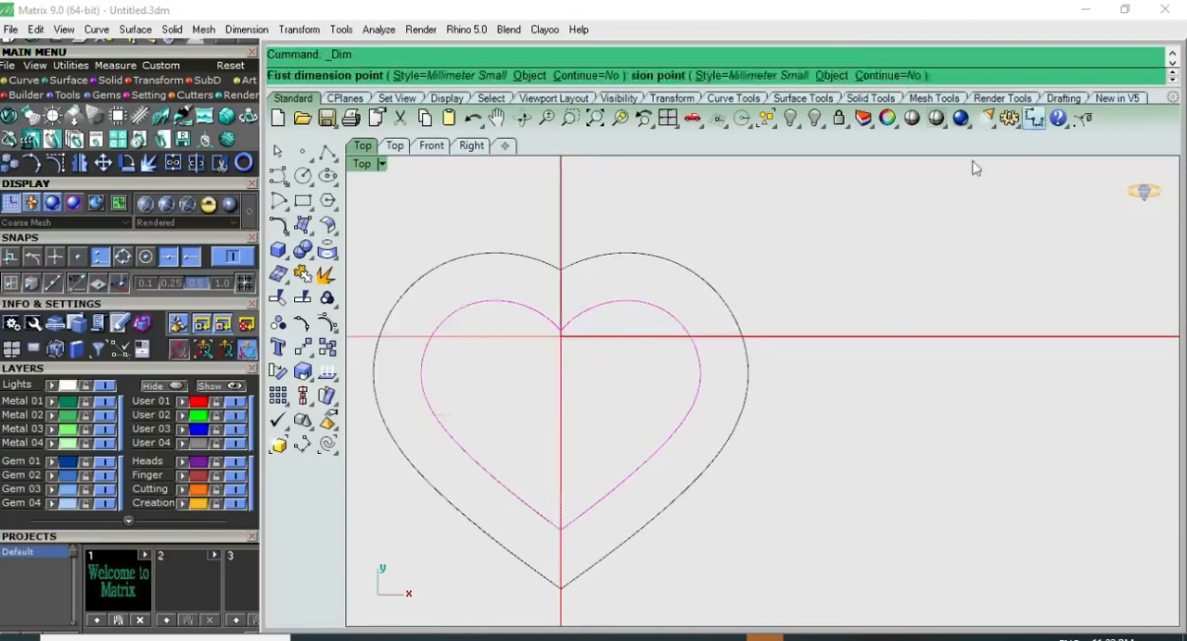
pyautogui.scroll(-2, 427, 358)
pyautogui.click(383, 371)
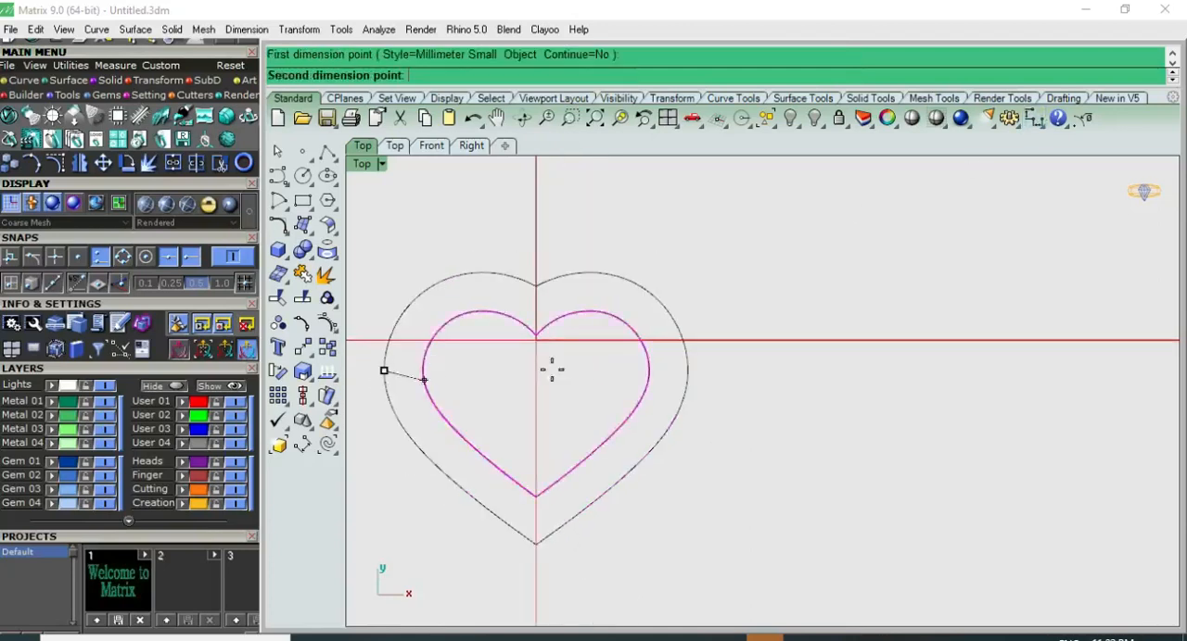
pyautogui.click(686, 369)
pyautogui.press('Escape')
# Step: Undo the 4 mm offset and offset the inner heart outward by a smaller distance with sharp corners
pyautogui.hotkey('ctrl', 'z')
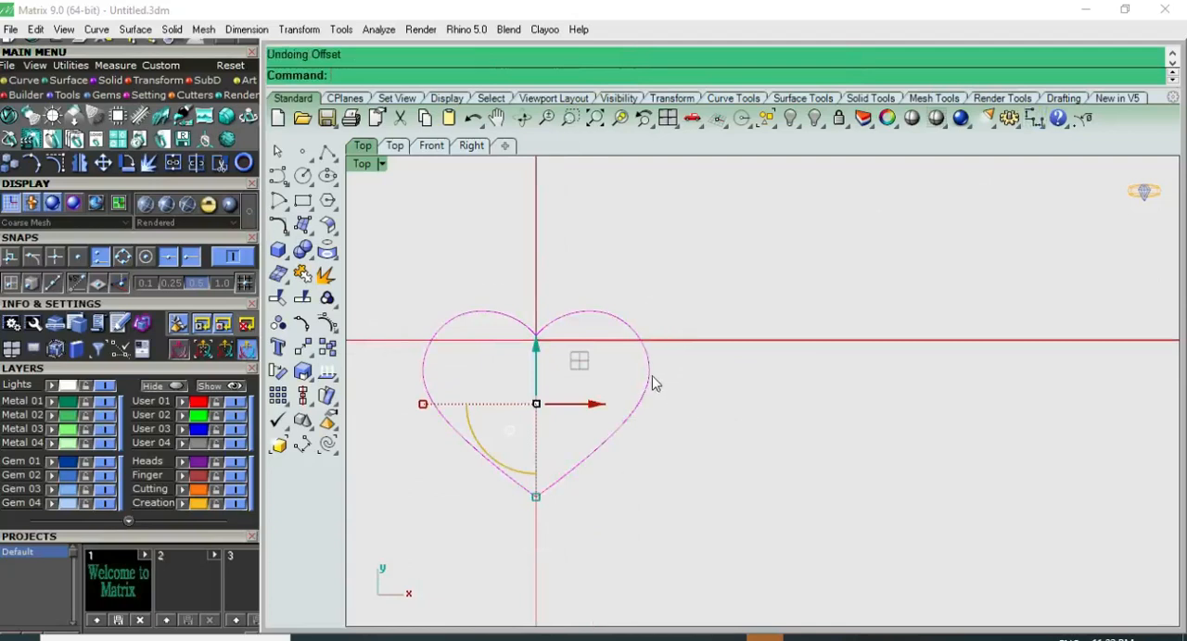
pyautogui.rightClick(730, 314)
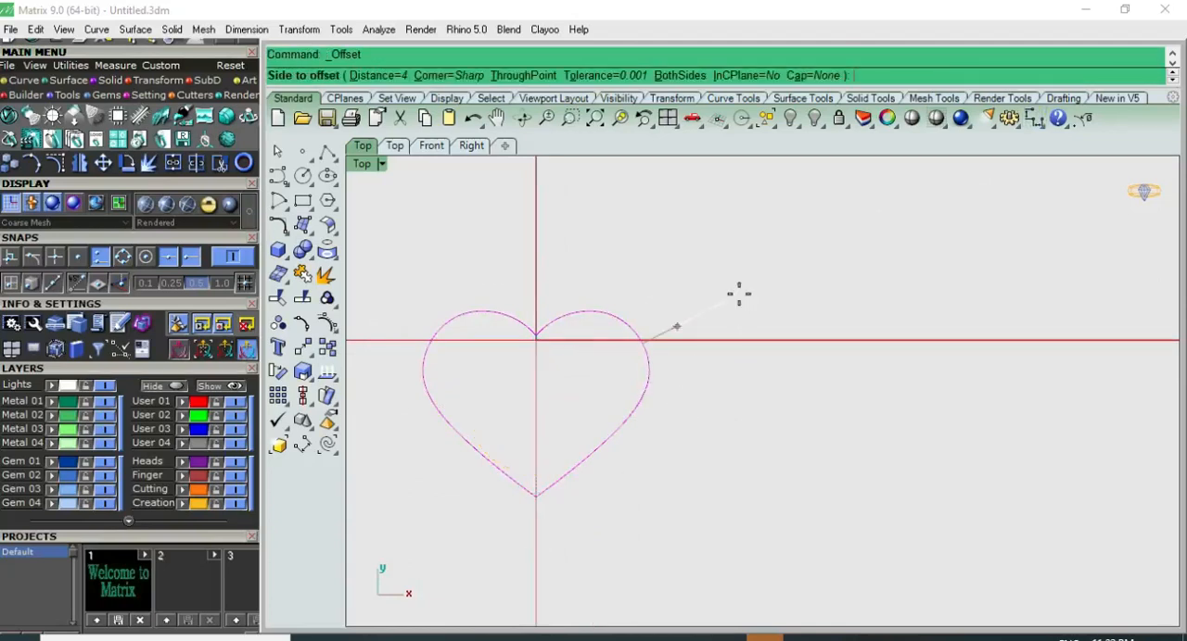
pyautogui.click(739, 295)
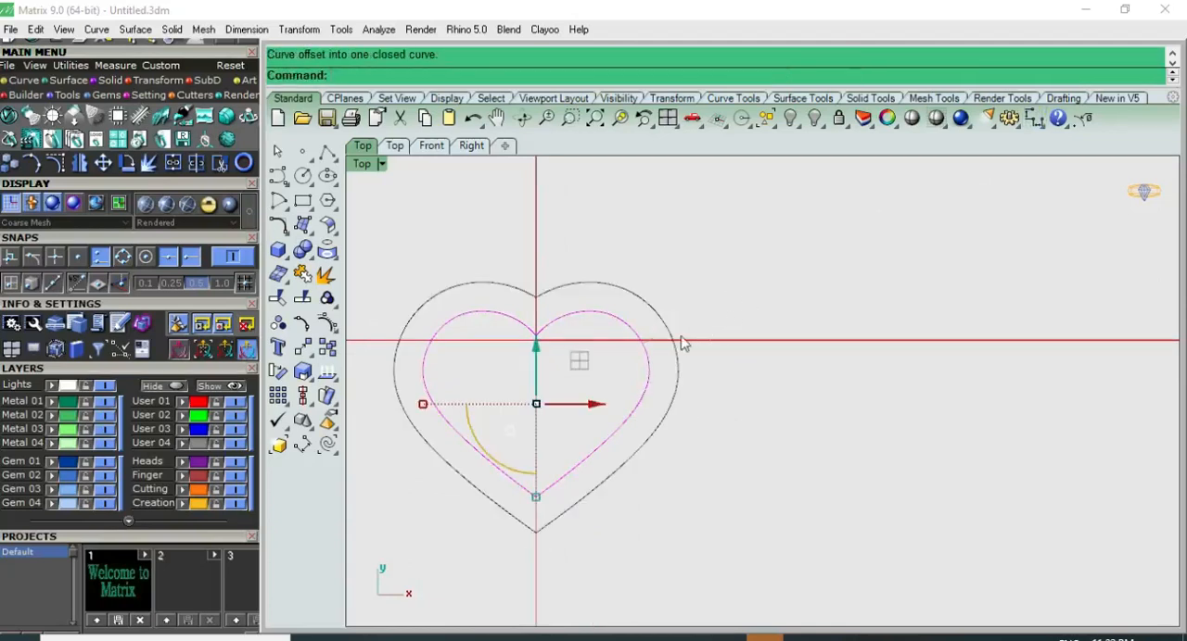
# Step: Undo the last offset and offset the inner heart outward again by a slightly larger distance
pyautogui.scroll(3, 682, 343)
pyautogui.hotkey('ctrl', 'z')
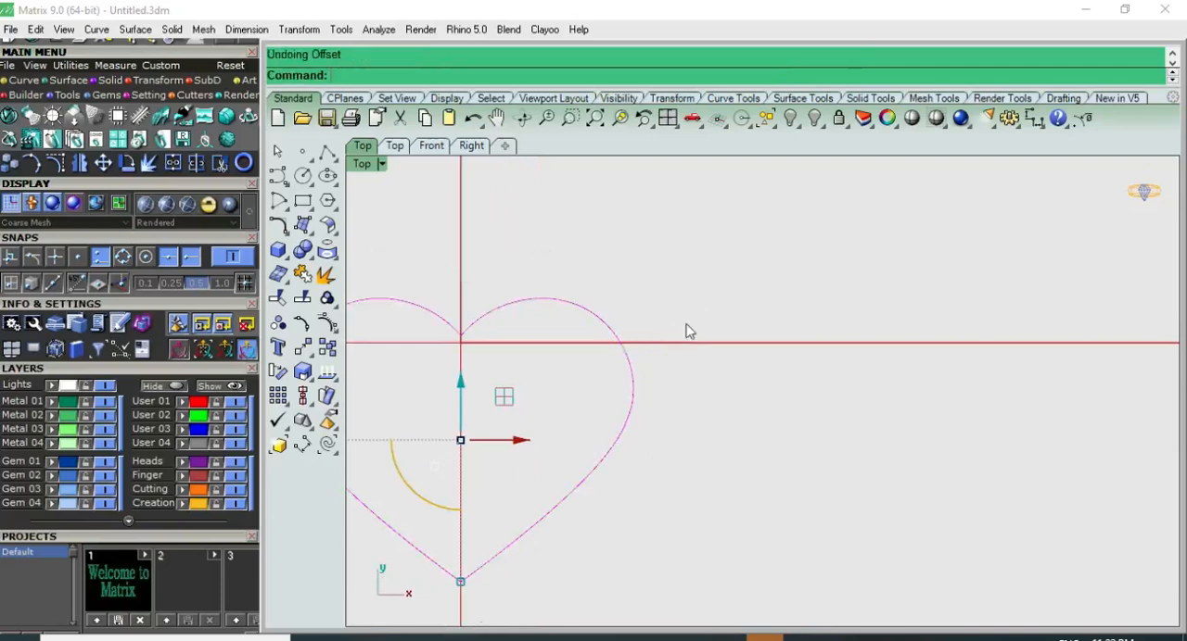
pyautogui.rightClick(683, 332)
pyautogui.click(683, 321)
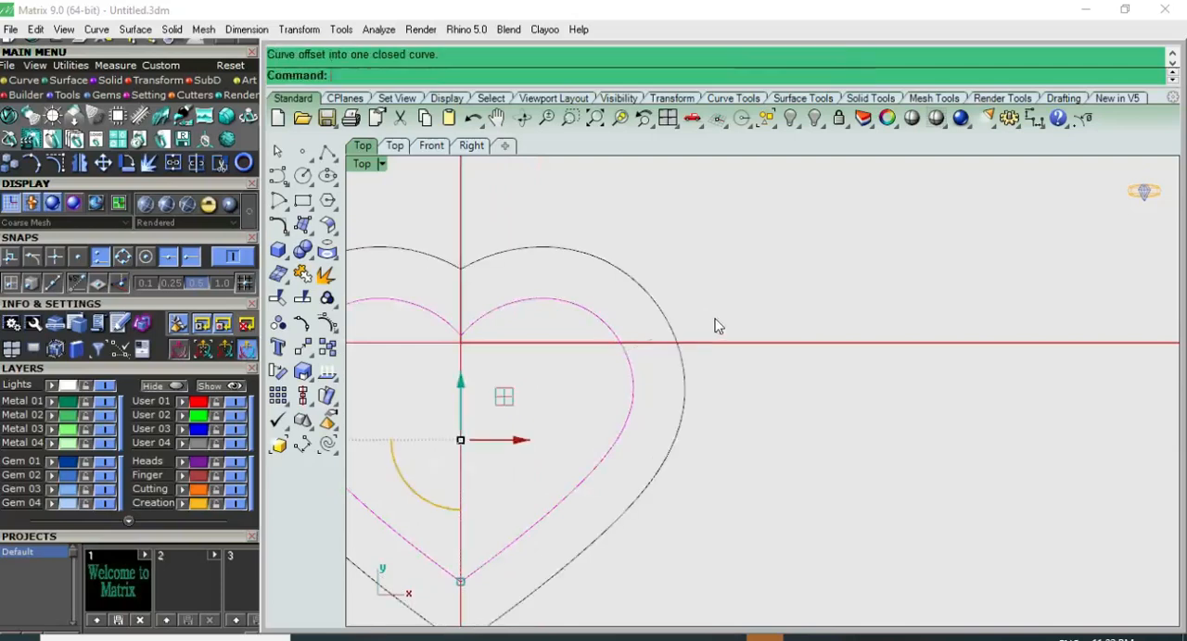
# Step: Explode the outer heart outline and delete its left half, including the short leftover segment beyond the bottom tip
pyautogui.scroll(-4, 722, 315)
pyautogui.click(638, 295)
pyautogui.scroll(3, 639, 295)
pyautogui.click(326, 274)
pyautogui.press('Return')
pyautogui.click(556, 294)
pyautogui.press('Delete')
pyautogui.click(617, 297)
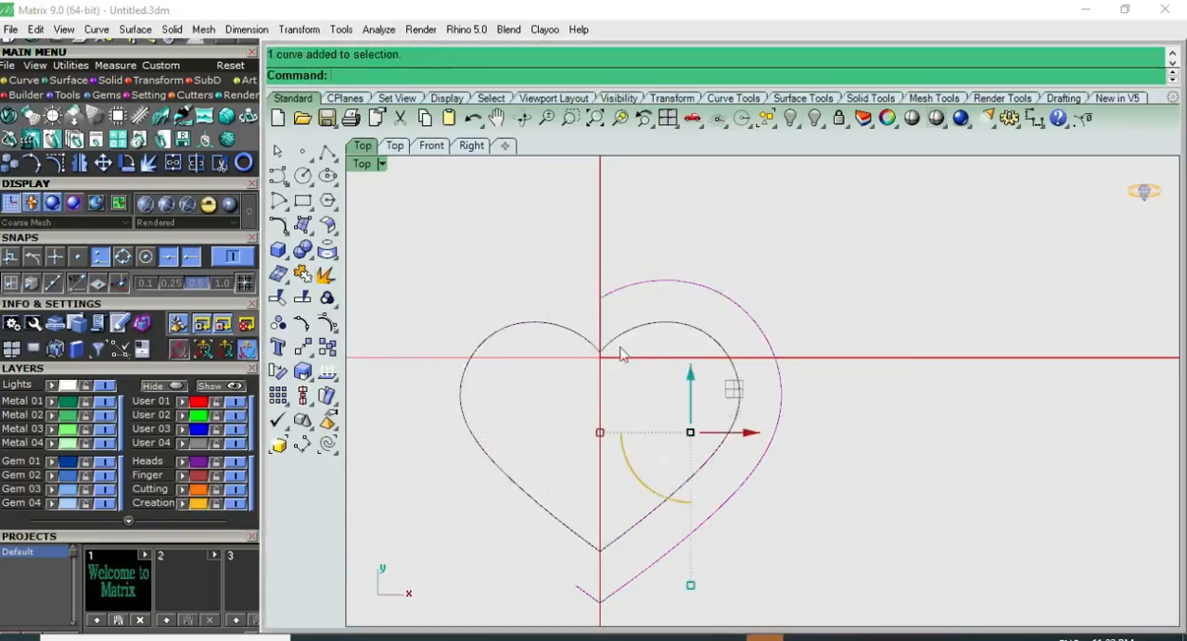
pyautogui.click(581, 601)
pyautogui.press('Delete')
# Step: Join the two remaining right-half curves of the outer heart, rebuild them as one smooth curve and check its control points
pyautogui.click(612, 602)
pyautogui.click(687, 545)
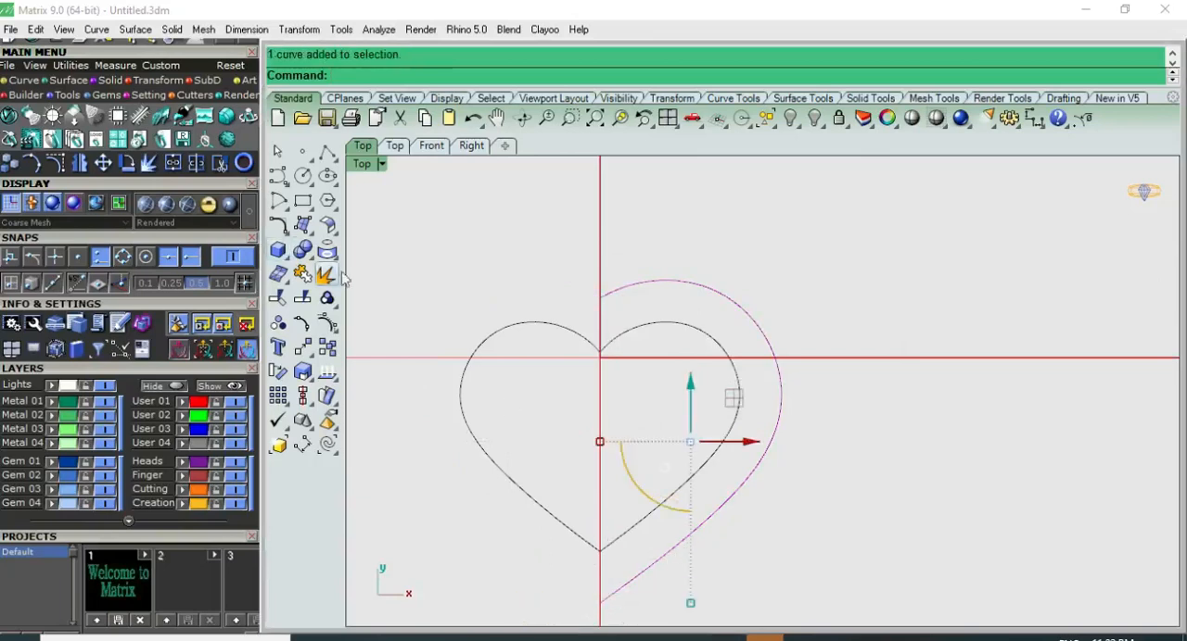
pyautogui.click(302, 274)
pyautogui.write('re')
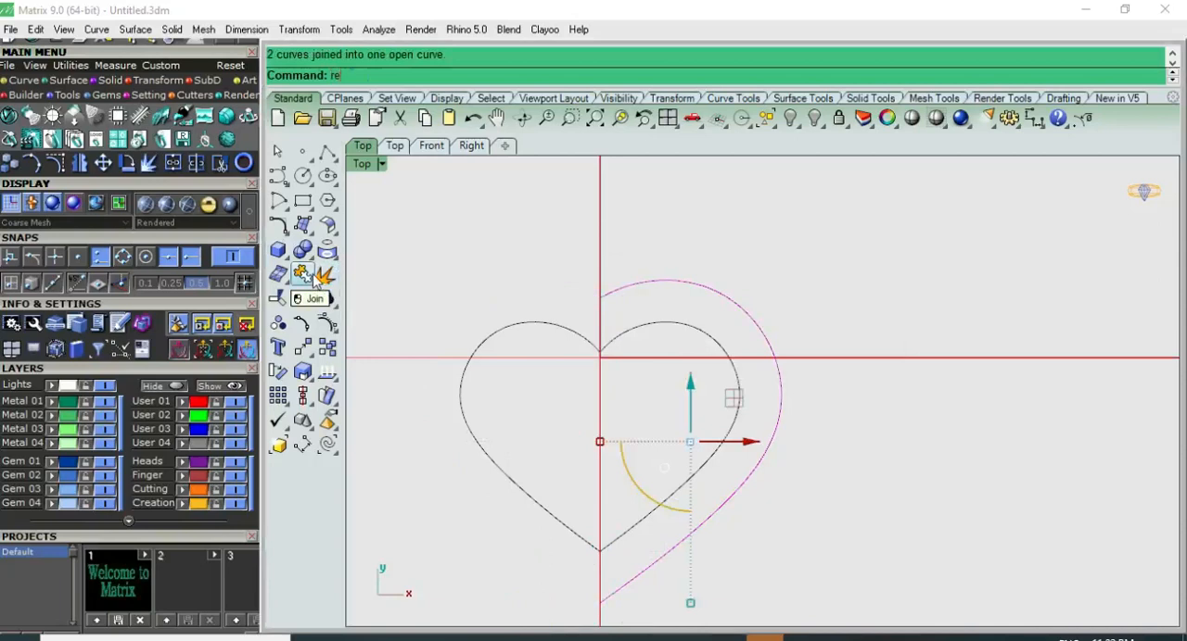
pyautogui.write('build')
pyautogui.press('Return')
pyautogui.click(385, 419)
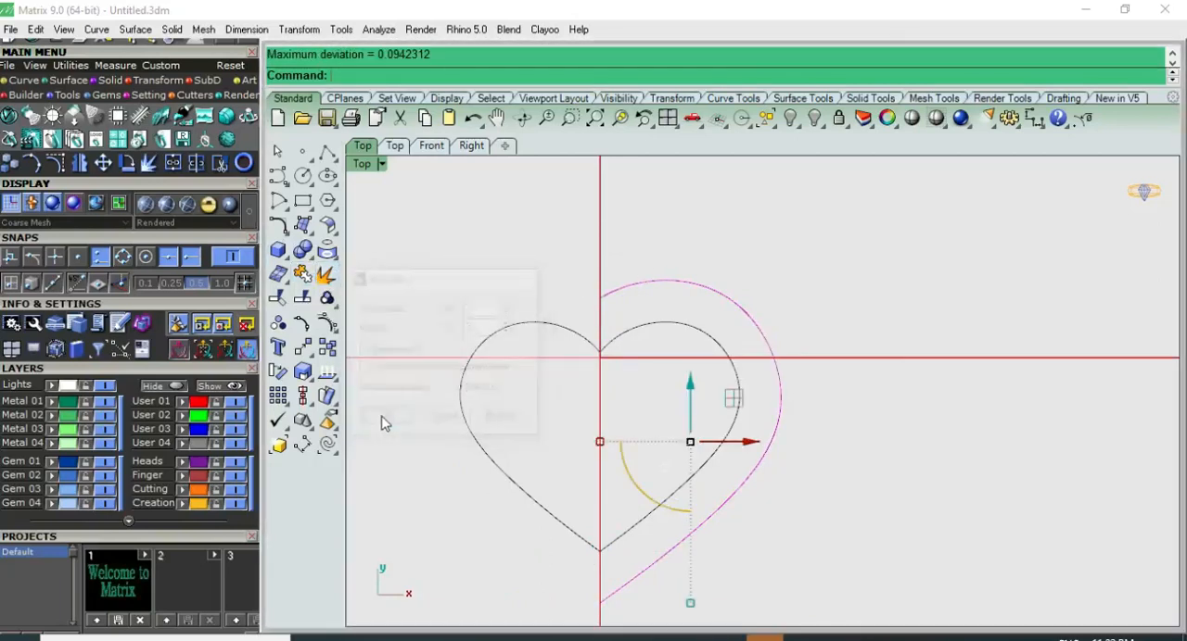
pyautogui.press('F10')
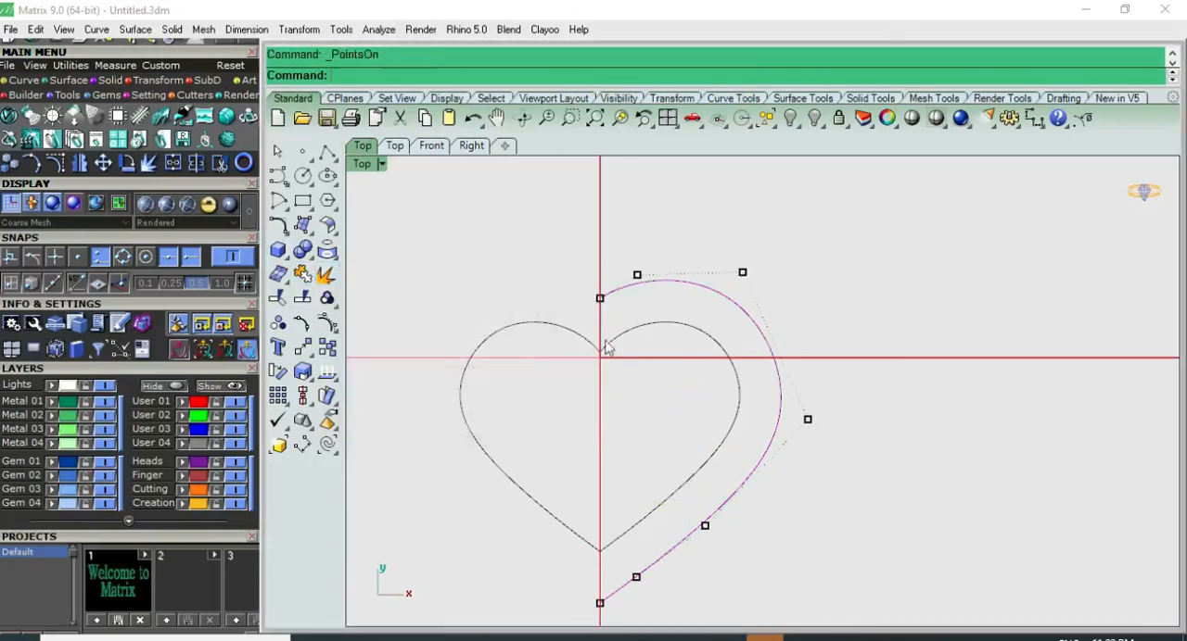
pyautogui.press('Escape')
# Step: Mirror the rebuilt right half of the outer heart across the vertical line through its top endpoint
pyautogui.click(748, 315)
pyautogui.write('mi')
pyautogui.press('Return')
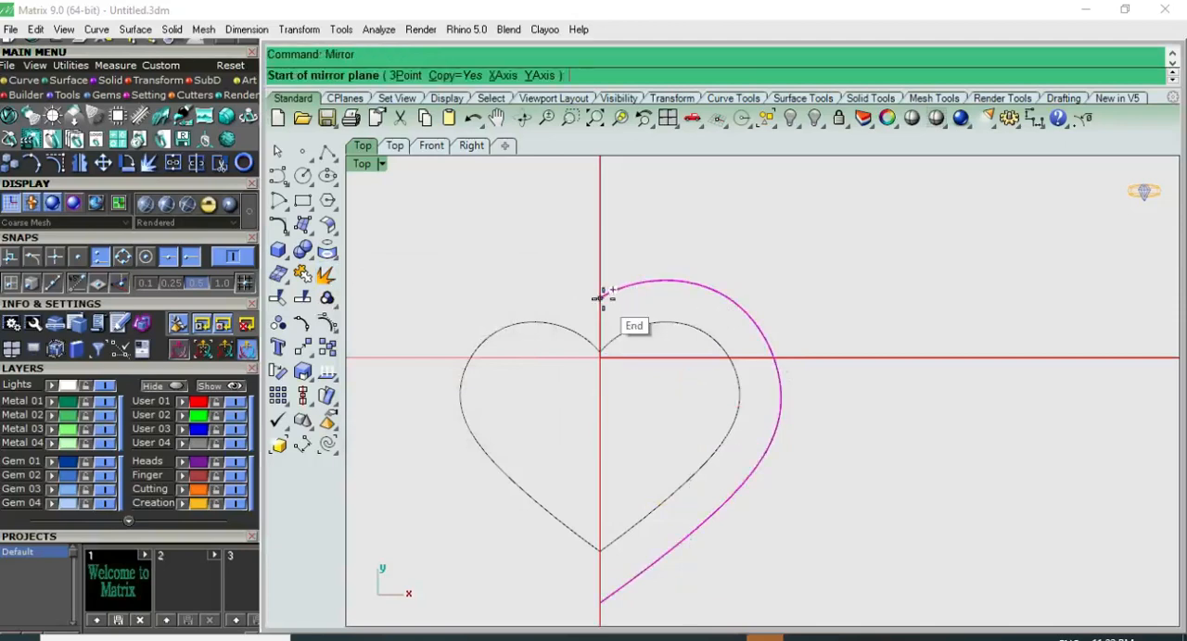
pyautogui.click(600, 298)
pyautogui.click(600, 233)
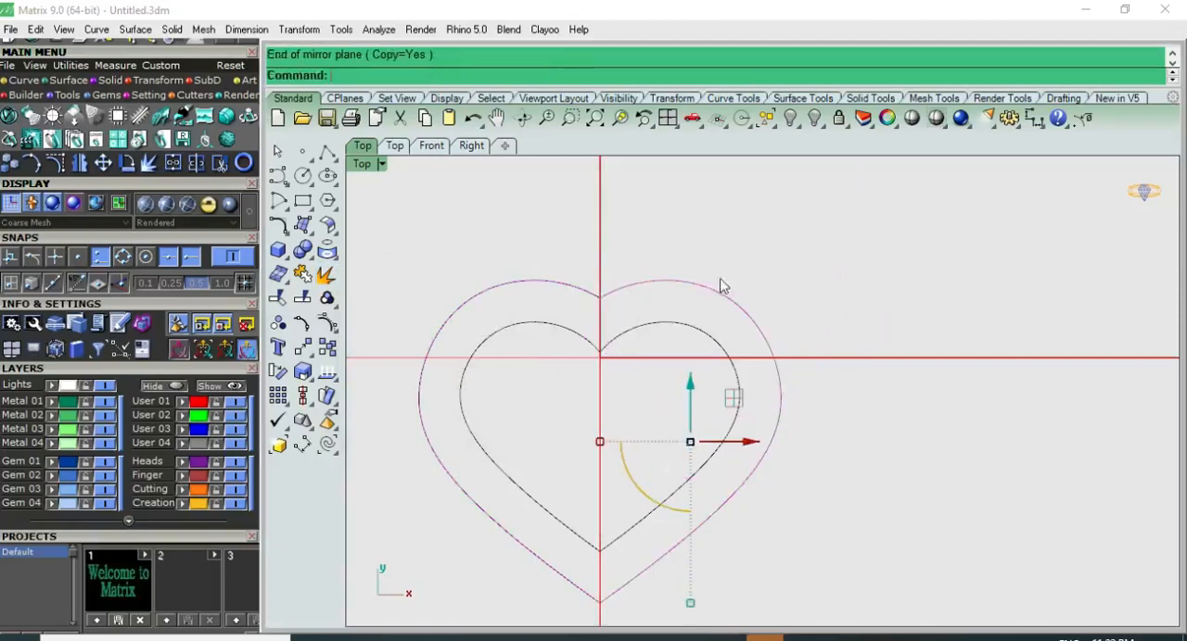
# Step: Show the outer heart's right-half control points, move the upper outer point slightly outward, and hide the points
pyautogui.press('F10')
pyautogui.scroll(2, 749, 291)
pyautogui.click(733, 253)
pyautogui.scroll(2, 694, 313)
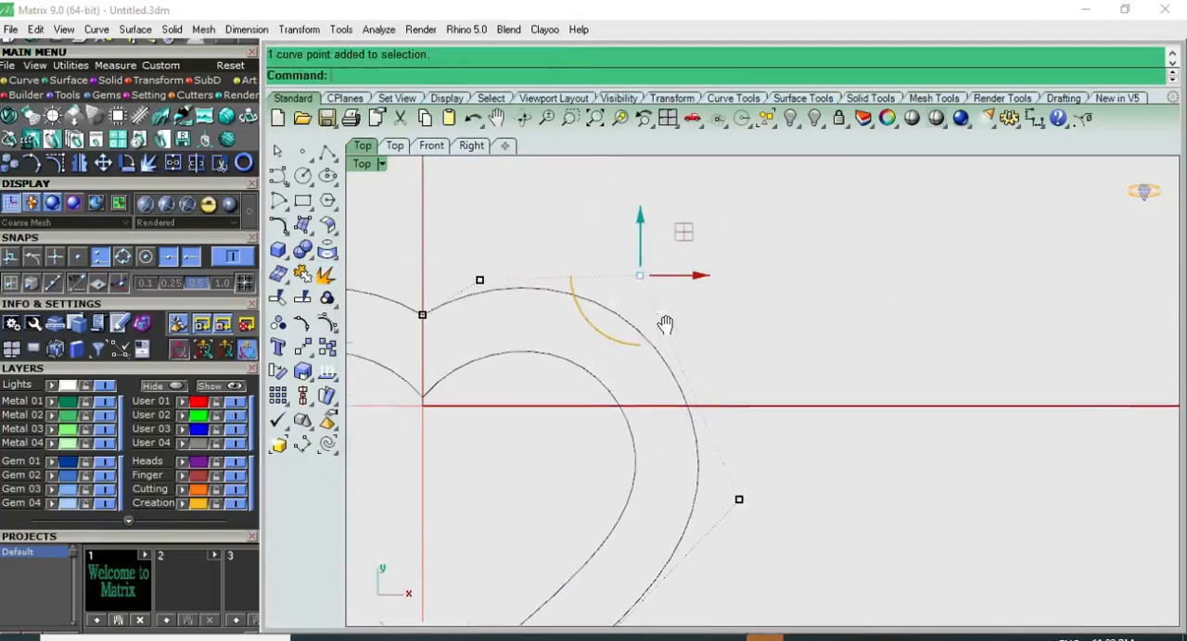
pyautogui.moveTo(670, 246); pyautogui.dragTo(683, 233)
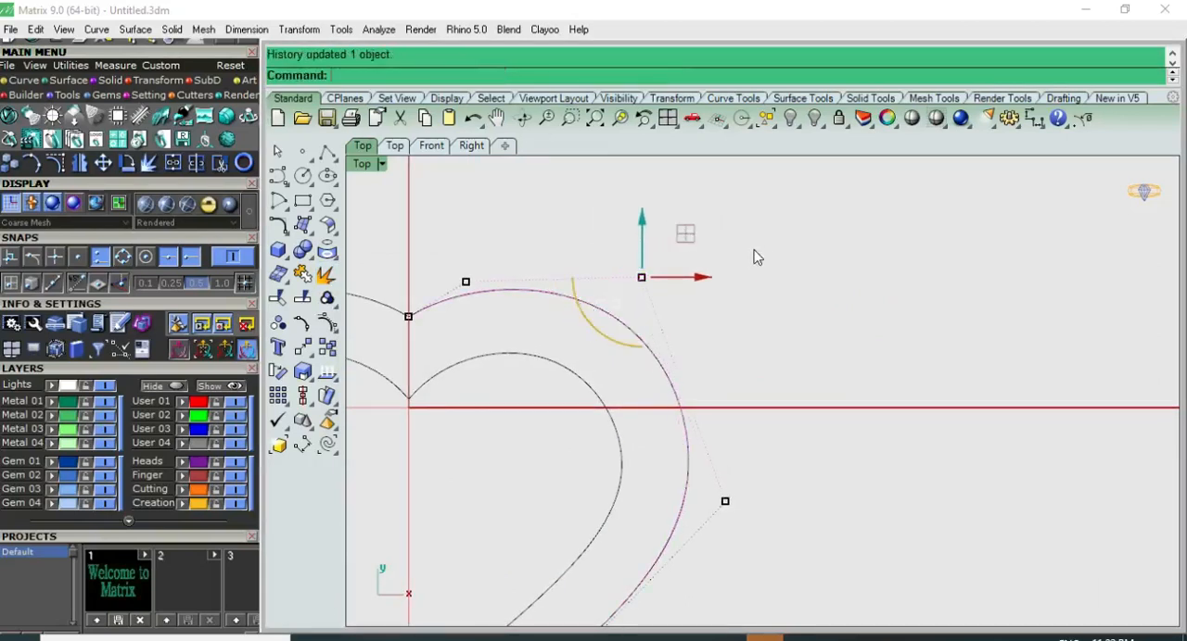
pyautogui.scroll(-3, 517, 278)
pyautogui.scroll(-4, 612, 405)
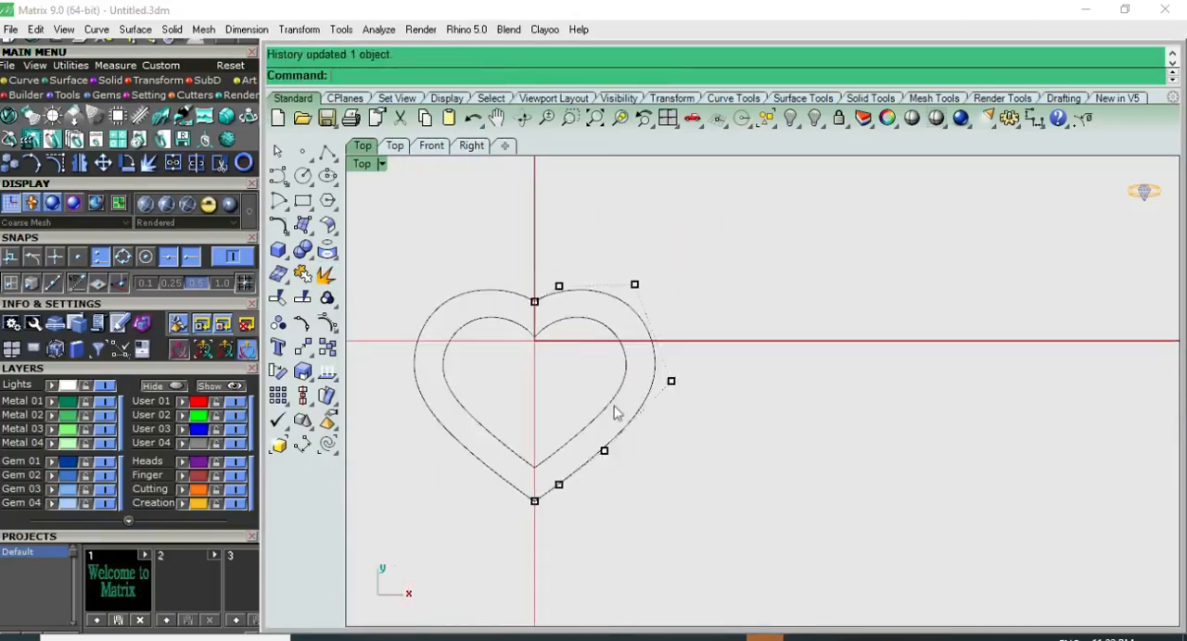
pyautogui.press('Escape')
# Step: Join the two halves of the outer heart into one closed outline and clear the selection
pyautogui.click(513, 484)
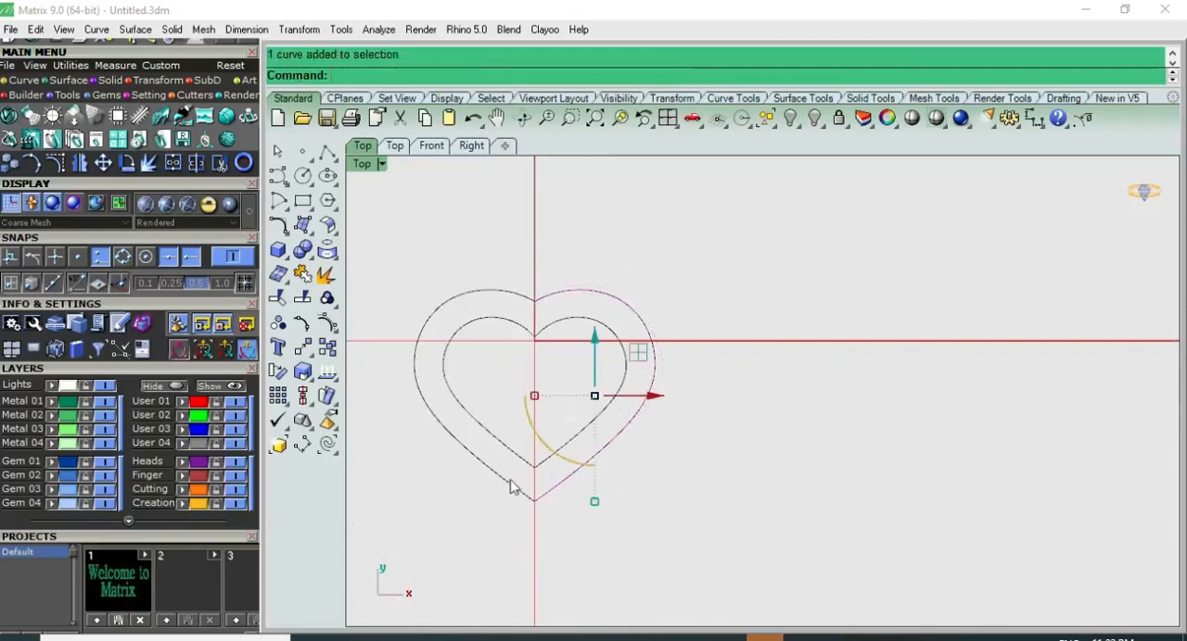
pyautogui.click(301, 275)
pyautogui.click(708, 384)
pyautogui.press('Escape')
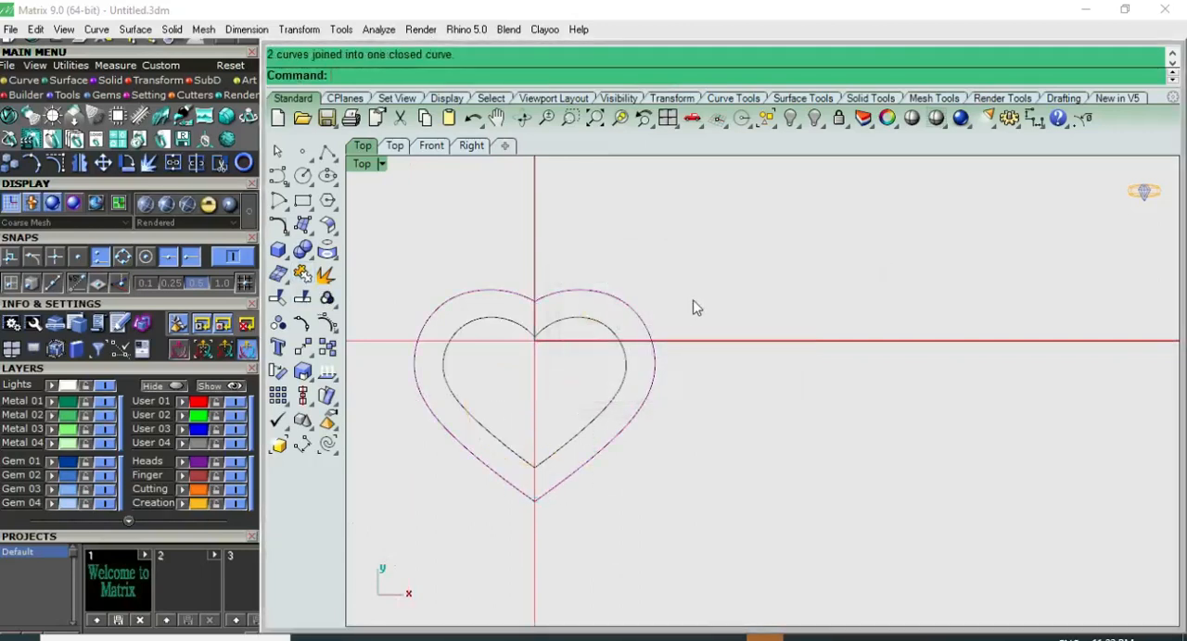
# Step: Move the inner heart outline vertically upward in the front view so it sits above the outer heart's plane
pyautogui.press('Down')
pyautogui.press('Up')
pyautogui.click(607, 329)
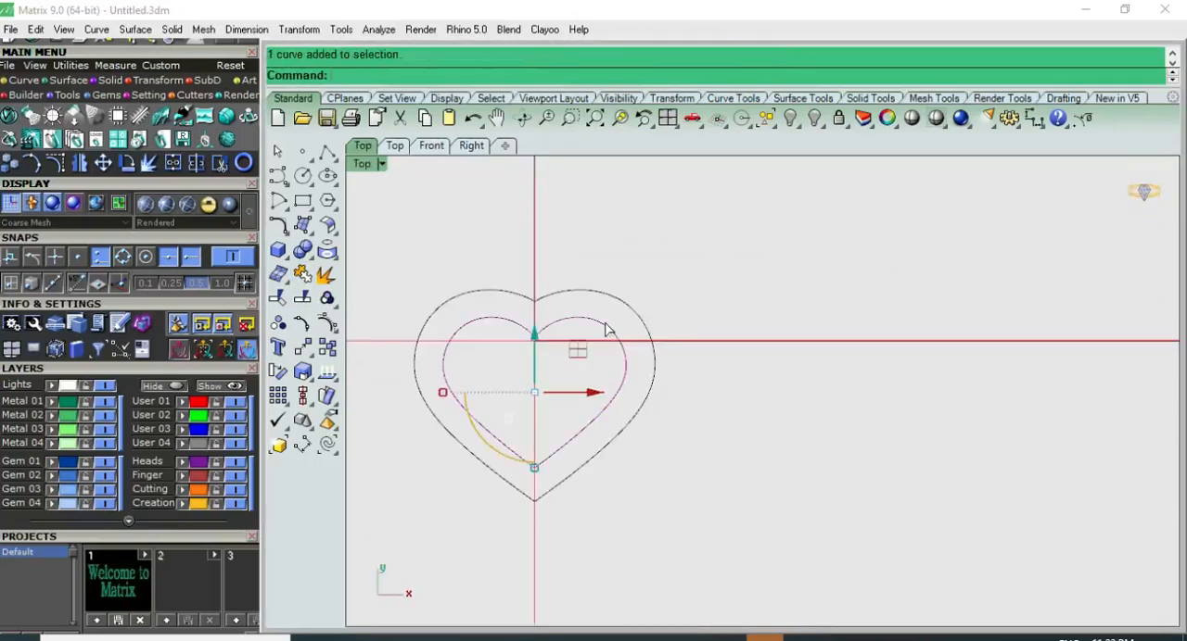
pyautogui.press('Down')
pyautogui.click(535, 333)
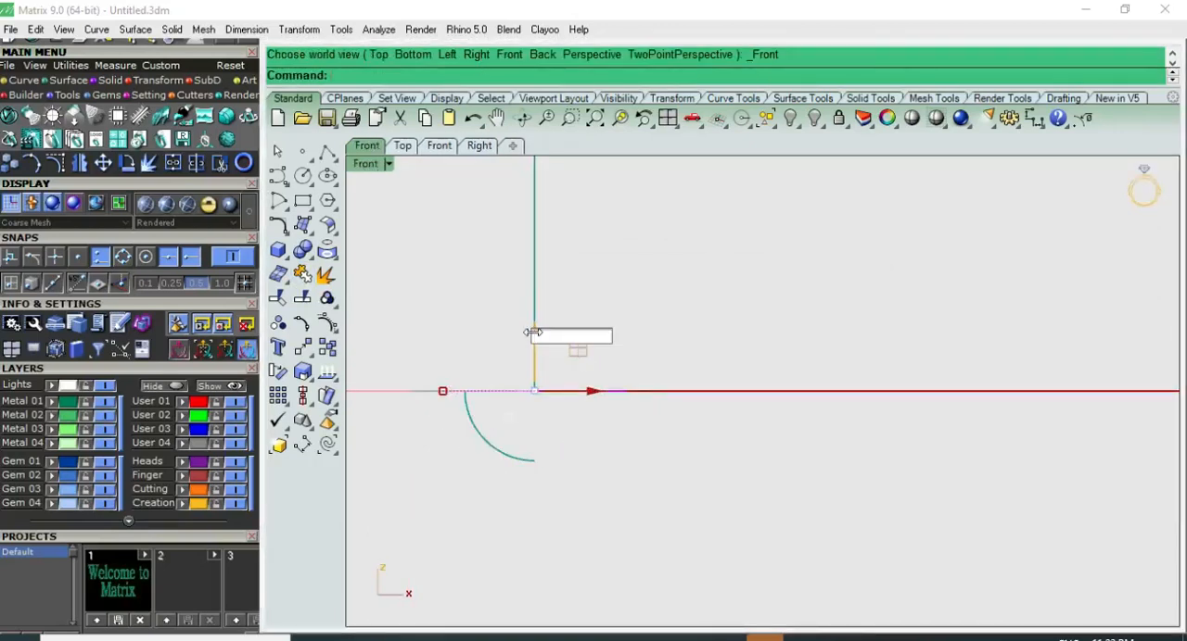
pyautogui.write('1')
pyautogui.press('Return')
pyautogui.click(629, 337)
# Step: Mirror a copy of the raised inner heart below the outer heart, using the X axis through origin 0 in the front view
pyautogui.click(612, 367)
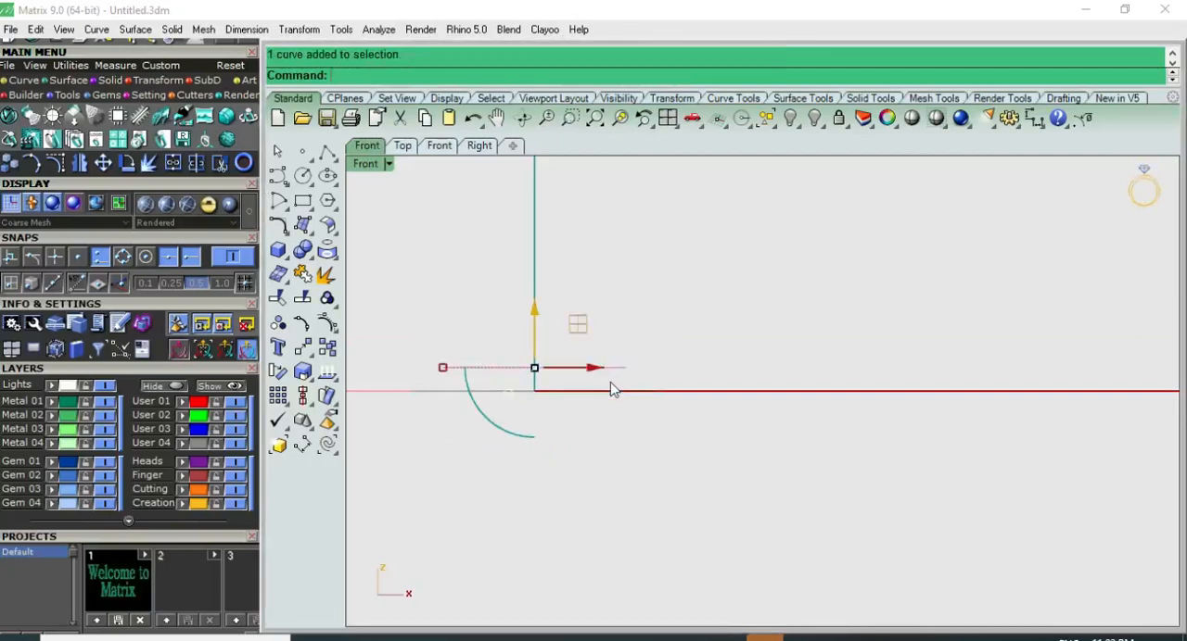
pyautogui.write('Mirror')
pyautogui.press('Return')
pyautogui.write('0')
pyautogui.press('Return')
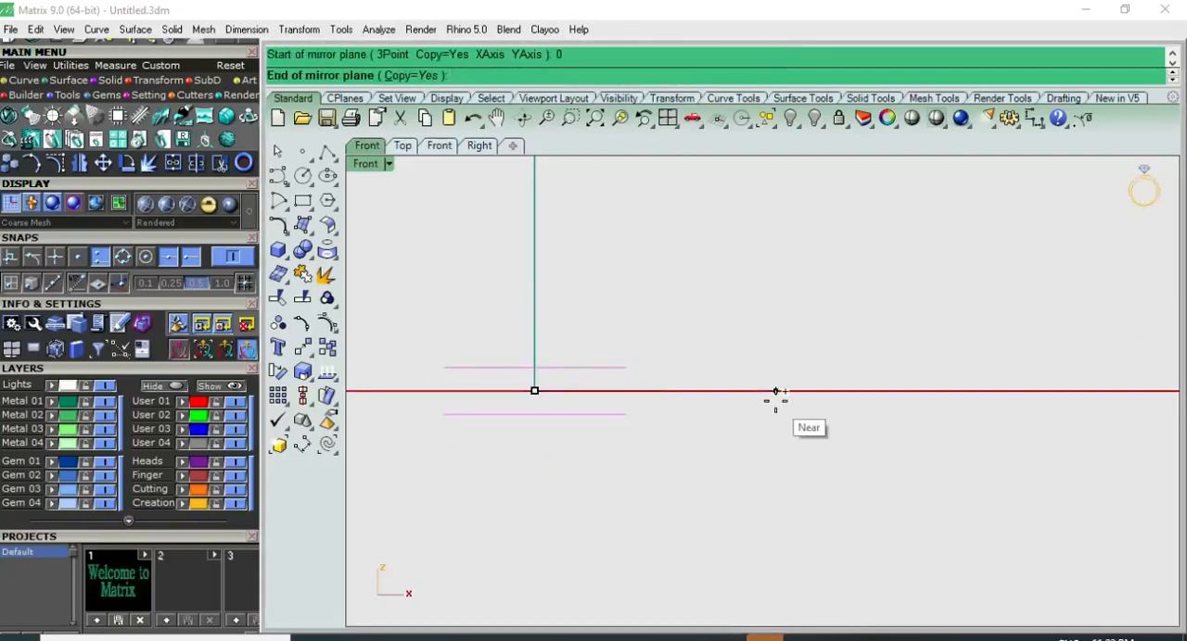
pyautogui.click(772, 391)
# Step: Draw a straight line from the raised inner heart's pointed tip to the outer heart's tip in the perspective view
pyautogui.press('F4')
pyautogui.scroll(5, 570, 351)
pyautogui.moveTo(570, 351); pyautogui.dragTo(385, 341, button='right')
pyautogui.click(327, 151)
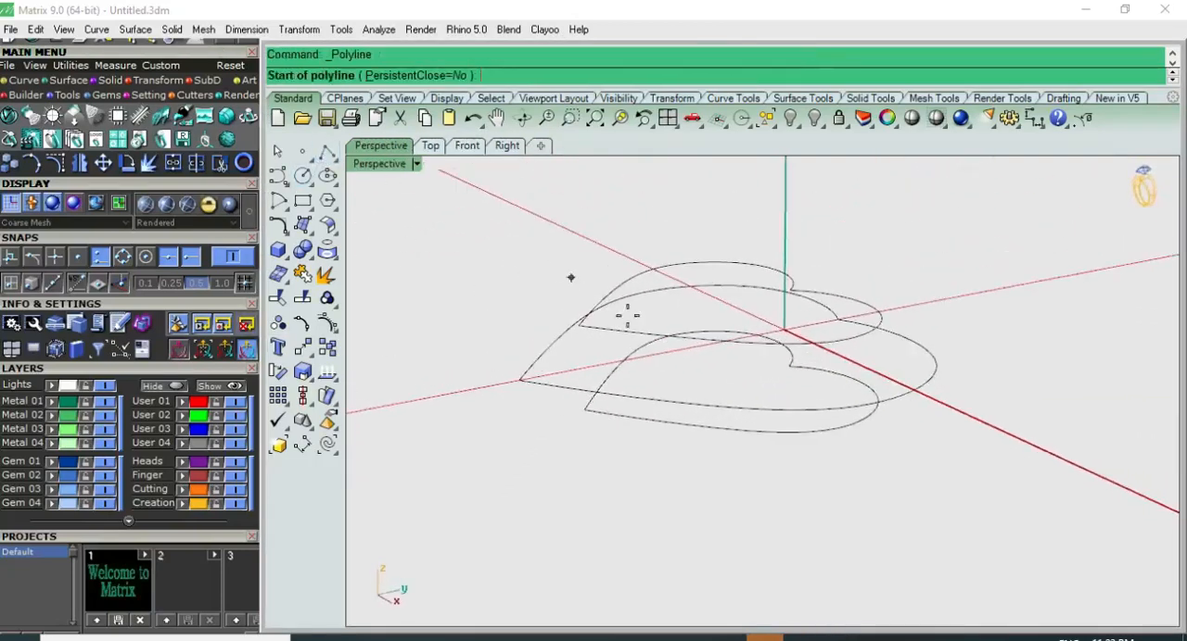
pyautogui.click(578, 326)
pyautogui.click(521, 379)
pyautogui.press('Return')
# Step: Draw a second straight line from the outer heart's tip to the lower inner heart's tip
pyautogui.rightClick(530, 412)
pyautogui.click(522, 383)
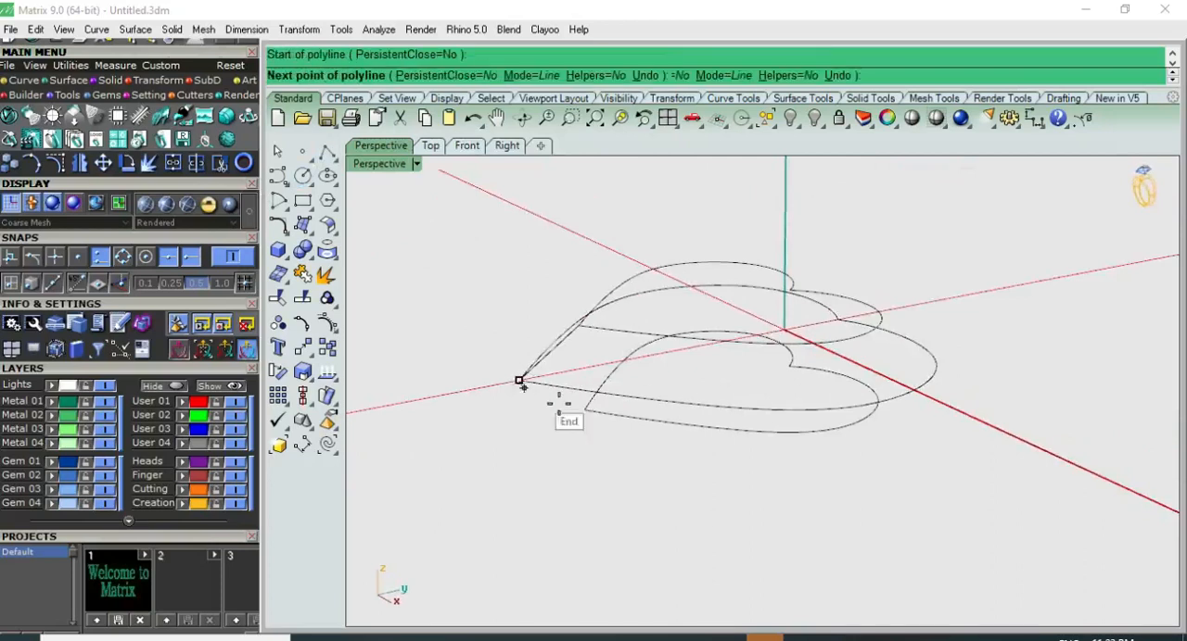
pyautogui.click(584, 414)
pyautogui.rightClick(588, 428)
pyautogui.moveTo(588, 434)
pyautogui.mouseDown(button='right')
pyautogui.moveTo(649, 466)
pyautogui.moveTo(713, 466)
pyautogui.moveTo(604, 434)
pyautogui.mouseUp(button='right')
# Step: Create the upper bevel with Sweep2, using the raised inner and outer hearts as rails and their connecting line as cross section
pyautogui.scroll(2, 598, 400)
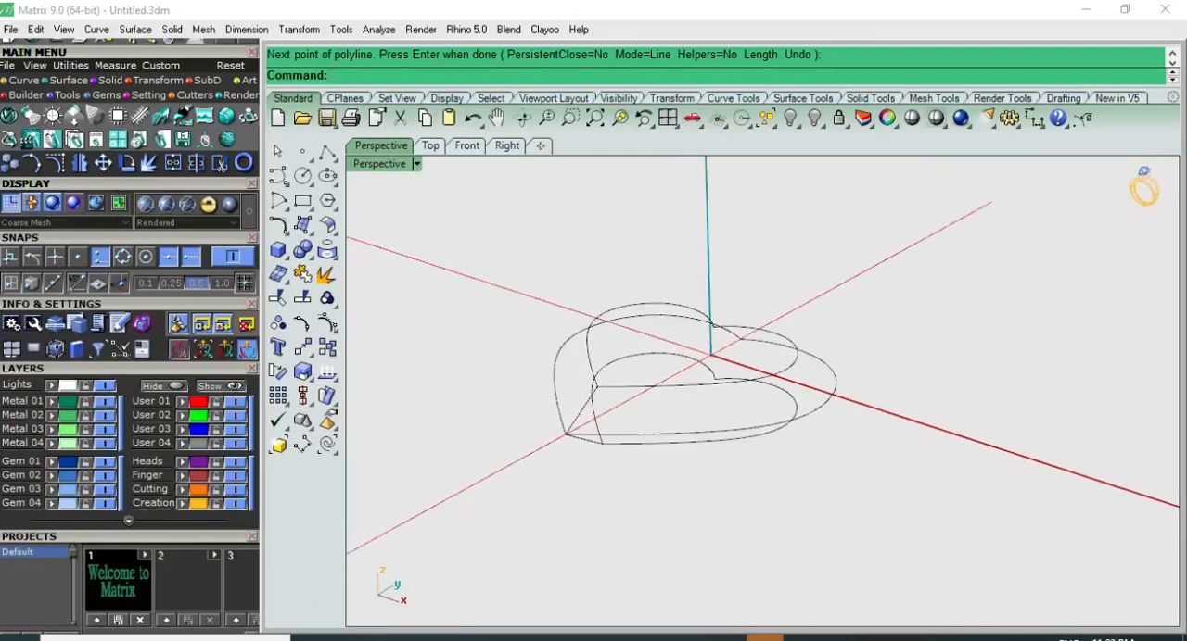
pyautogui.write('s2')
pyautogui.press('Return')
pyautogui.scroll(4, 593, 367)
pyautogui.click(590, 355)
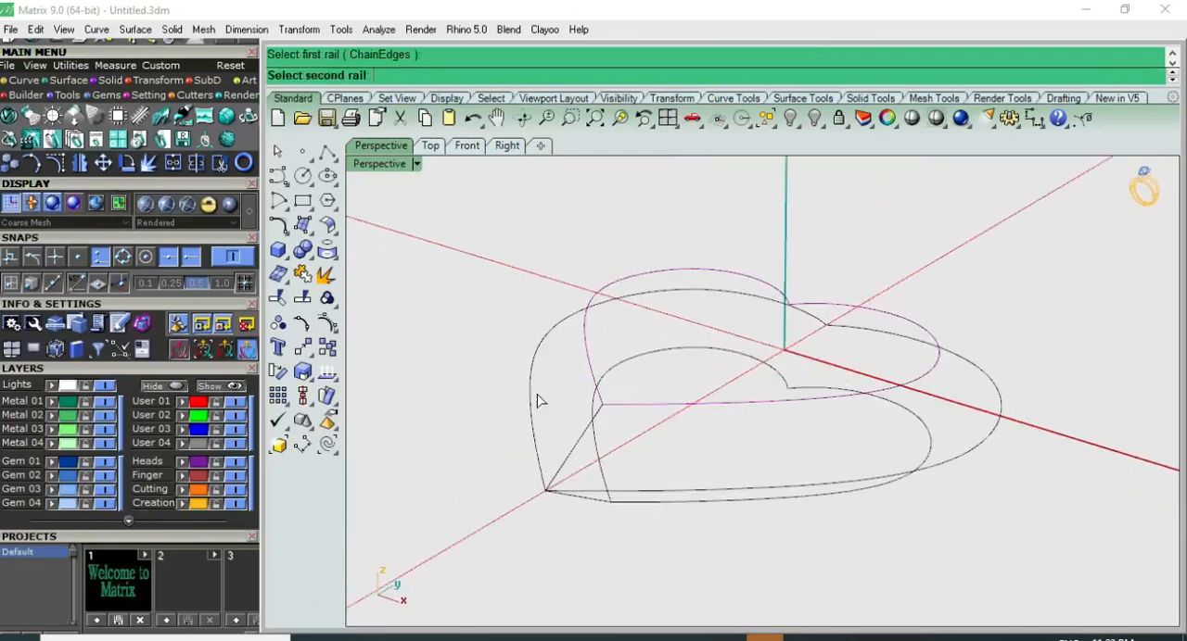
pyautogui.click(529, 415)
pyautogui.click(568, 454)
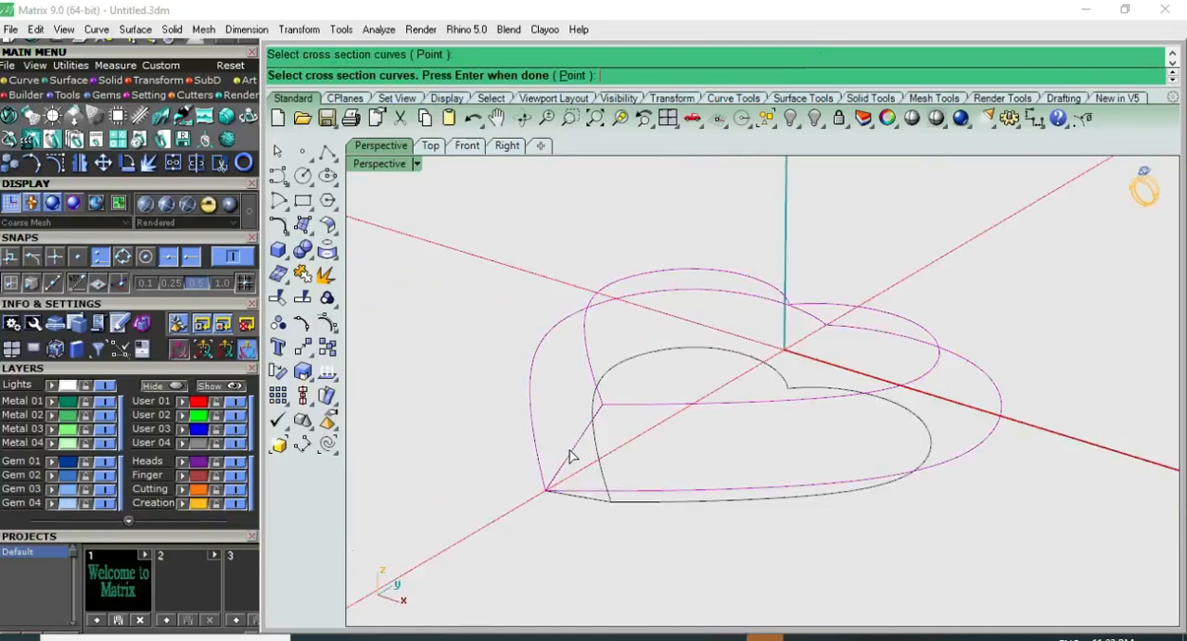
pyautogui.press('Return')
pyautogui.click(901, 476)
# Step: Try to sweep the lower bevel between the lower inner heart and the outer heart with the lower connecting line
pyautogui.moveTo(731, 491); pyautogui.dragTo(709, 463, button='right')
pyautogui.press('Return')
pyautogui.click(654, 533)
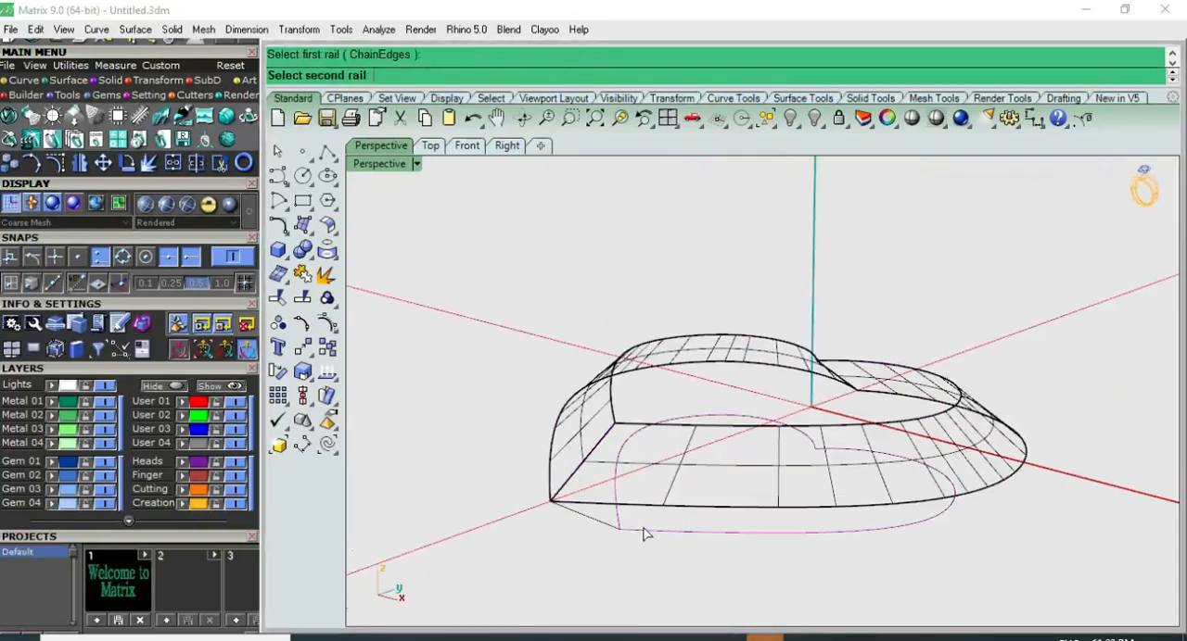
pyautogui.click(603, 534)
pyautogui.click(649, 516)
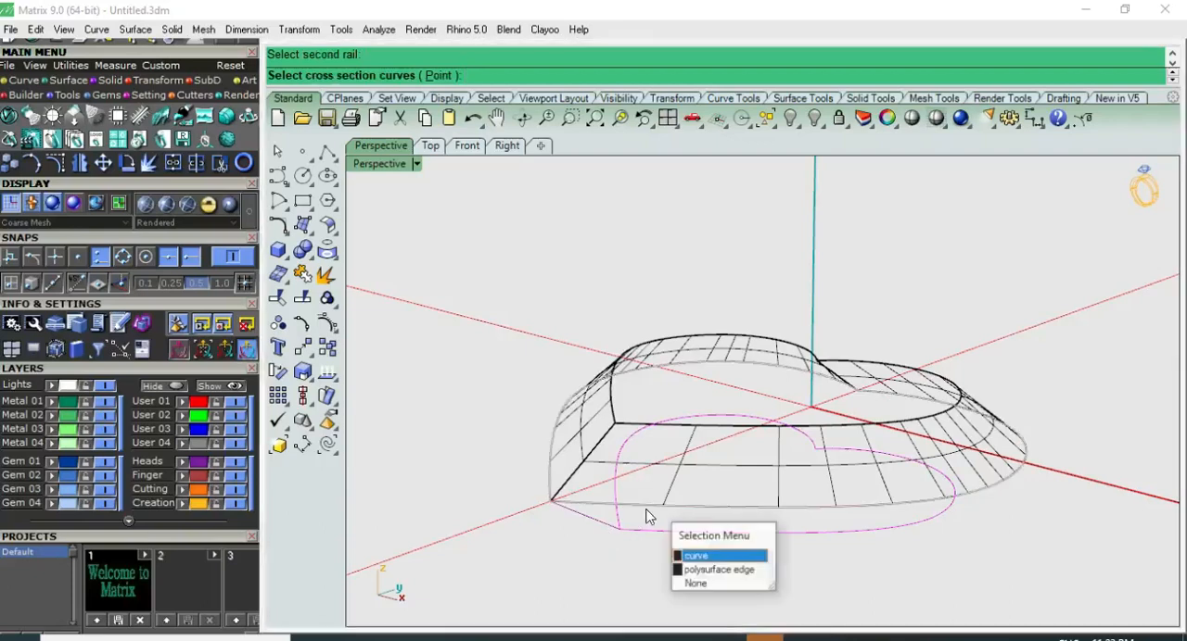
pyautogui.click(707, 557)
pyautogui.press('Return')
pyautogui.press('Return')
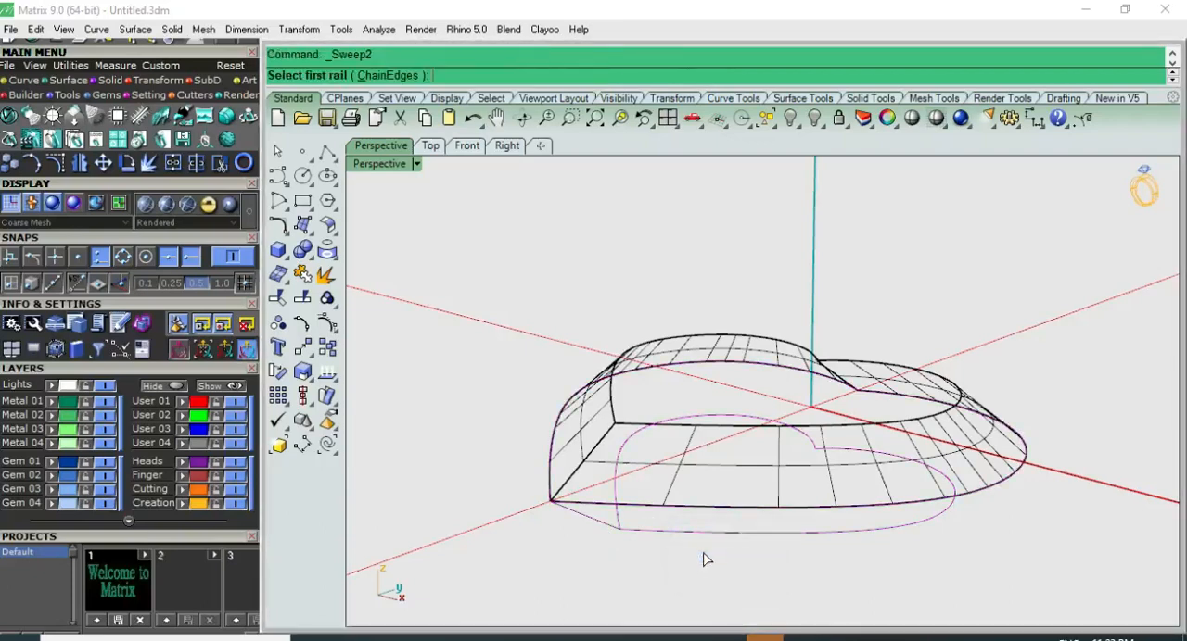
pyautogui.press('Escape')
# Step: Preselect the lower inner heart and the outer heart curve and try the two-rail sweep again
pyautogui.click(672, 538)
pyautogui.click(654, 515)
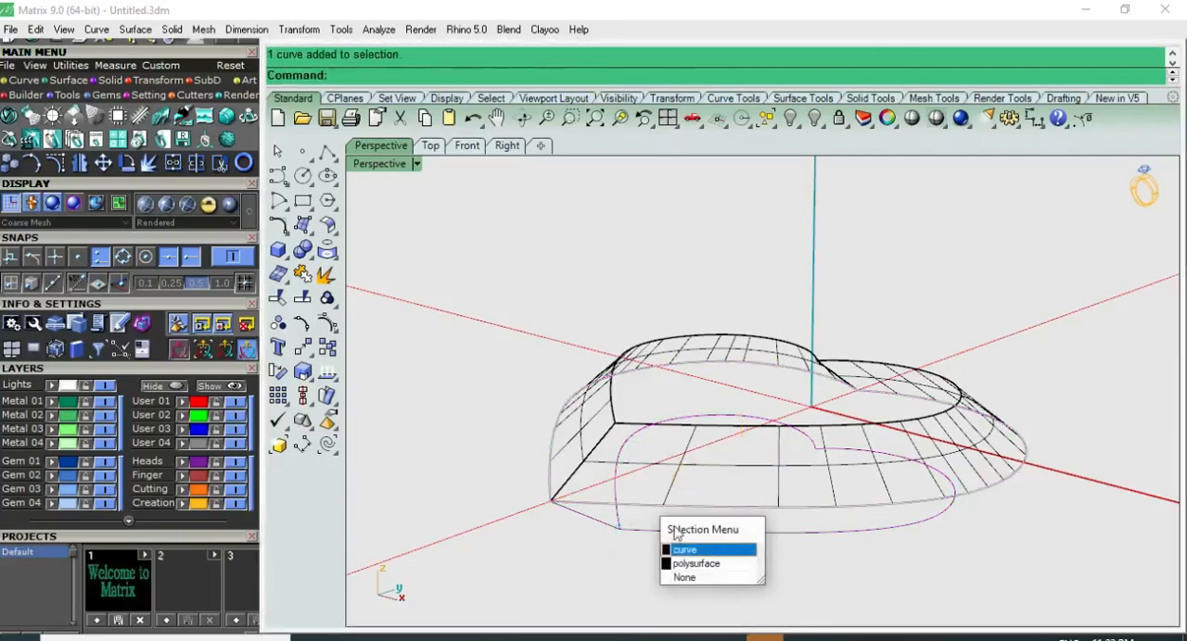
pyautogui.click(714, 547)
pyautogui.press('Return')
pyautogui.scroll(-3, 694, 538)
pyautogui.press('Escape')
# Step: Mirror the upper bevel surface in the front view across the horizontal axis through origin 0 to form the lower bevel
pyautogui.scroll(-4, 739, 527)
pyautogui.moveTo(739, 528); pyautogui.dragTo(803, 501, button='right')
pyautogui.press('F6')
pyautogui.scroll(3, 793, 502)
pyautogui.click(754, 516)
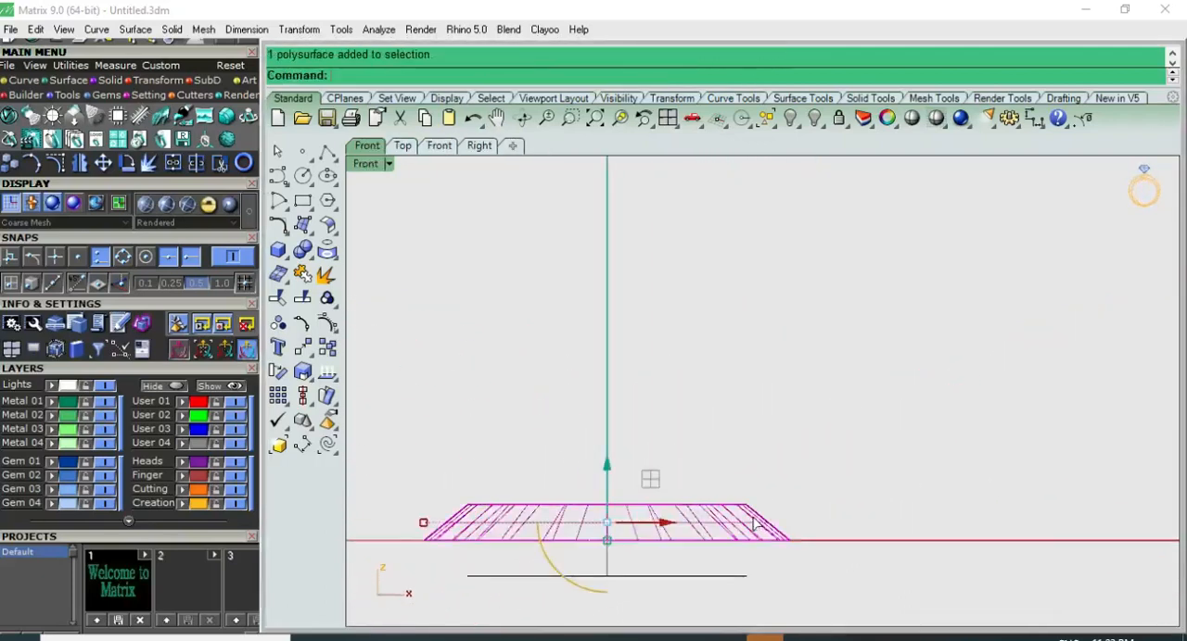
pyautogui.write('mm')
pyautogui.click(749, 508)
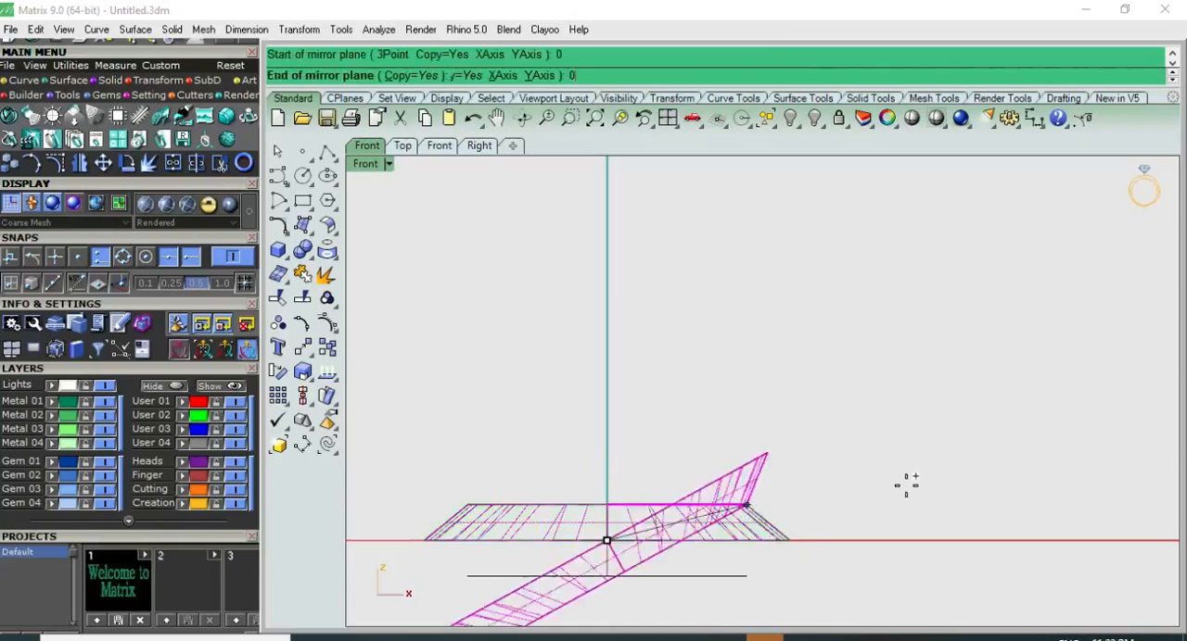
pyautogui.click(980, 492)
pyautogui.press('F4')
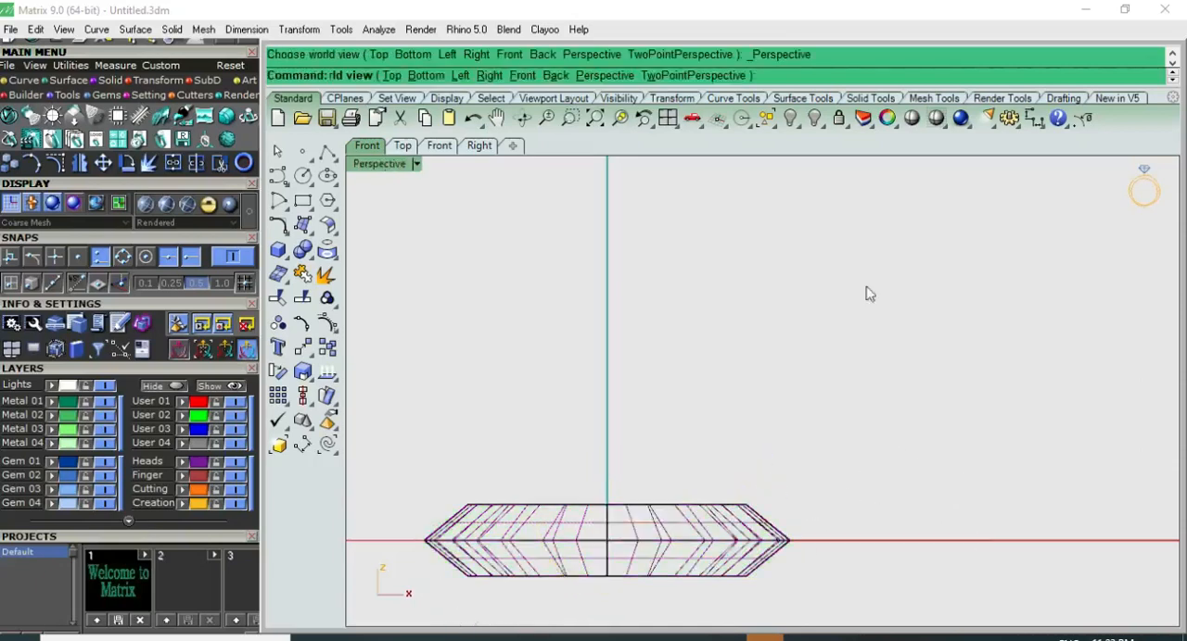
# Step: Examine the bevelled heart in shaded display from perspective and top views
pyautogui.click(911, 118)
pyautogui.moveTo(810, 283); pyautogui.dragTo(861, 393, button='right')
pyautogui.press('F1')
pyautogui.press('F2')
pyautogui.press('F1')
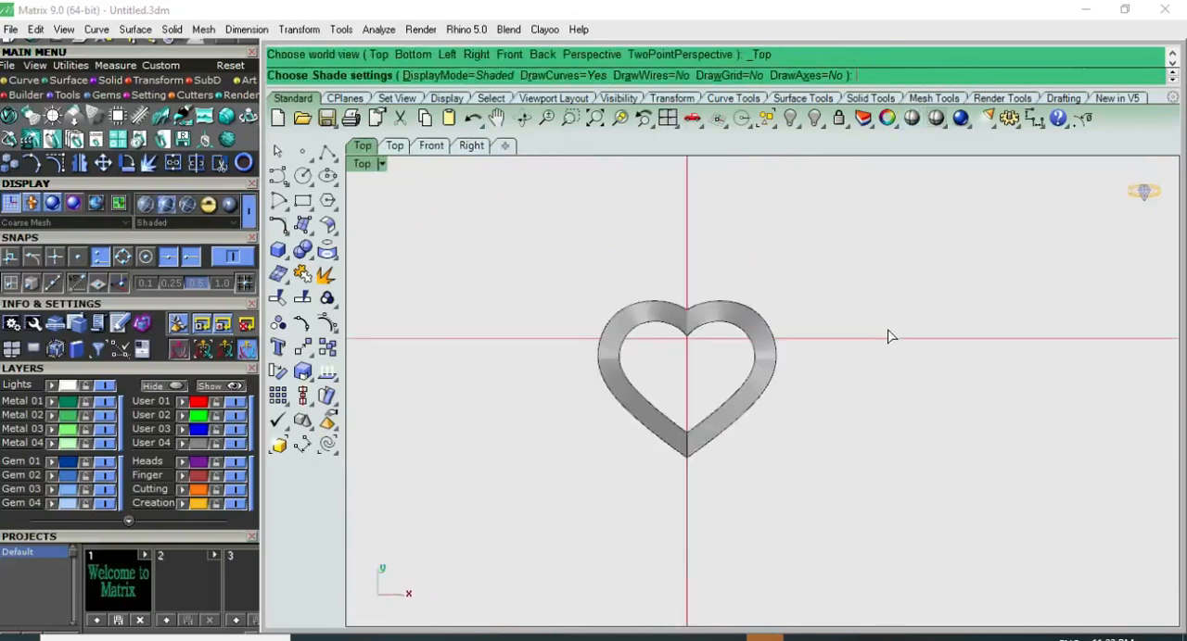
pyautogui.press('Escape')
pyautogui.scroll(7, 848, 311)
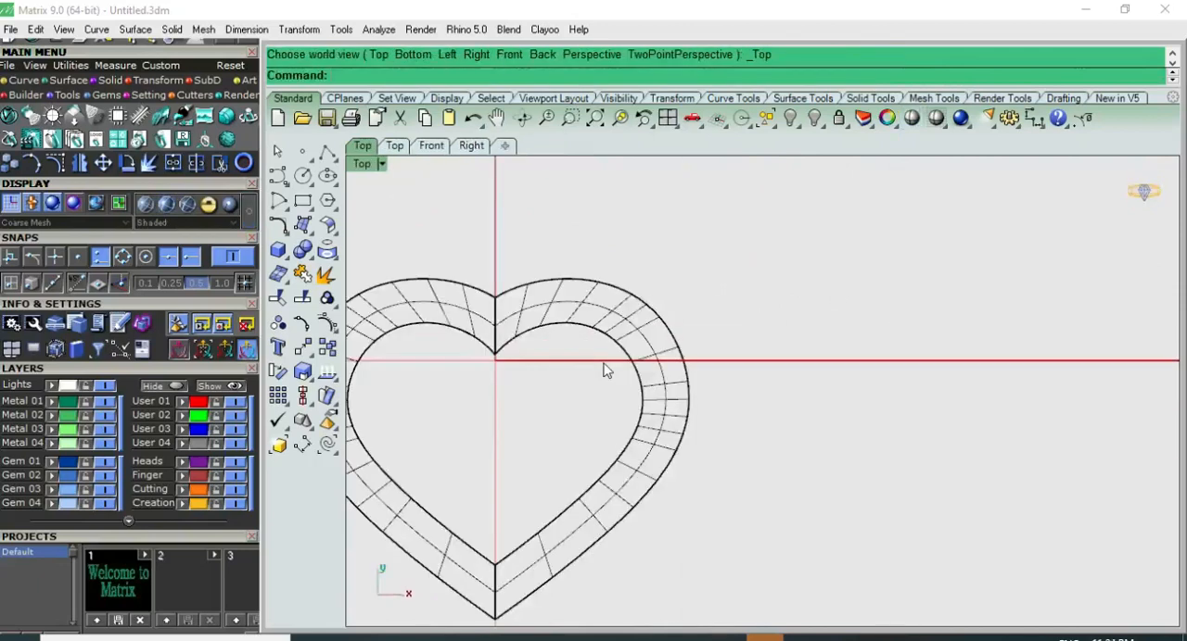
pyautogui.scroll(-3, 601, 378)
pyautogui.scroll(2, 596, 385)
# Step: Rebuild the inner heart outline with a point count of 12 and degree 1 to make it faceted
pyautogui.click(623, 356)
pyautogui.click(628, 373)
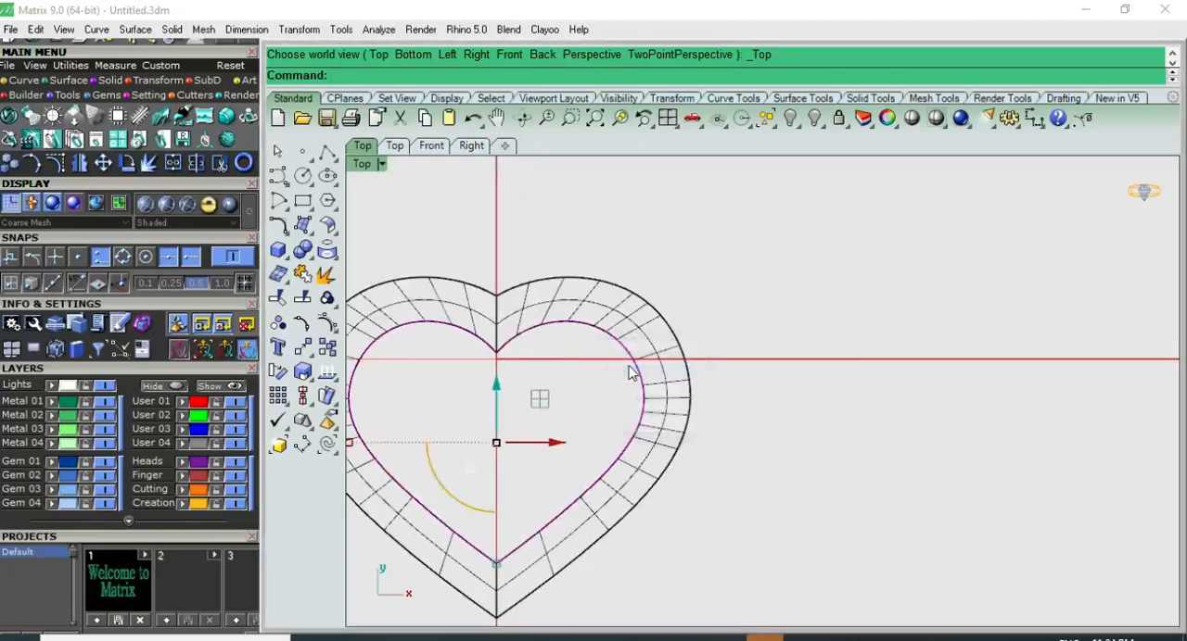
pyautogui.press('F4')
pyautogui.scroll(3, 627, 361)
pyautogui.moveTo(541, 348); pyautogui.dragTo(566, 353, button='right')
pyautogui.scroll(-4, 648, 344)
pyautogui.moveTo(651, 339); pyautogui.dragTo(662, 437, button='right')
pyautogui.press('F1')
pyautogui.write('R')
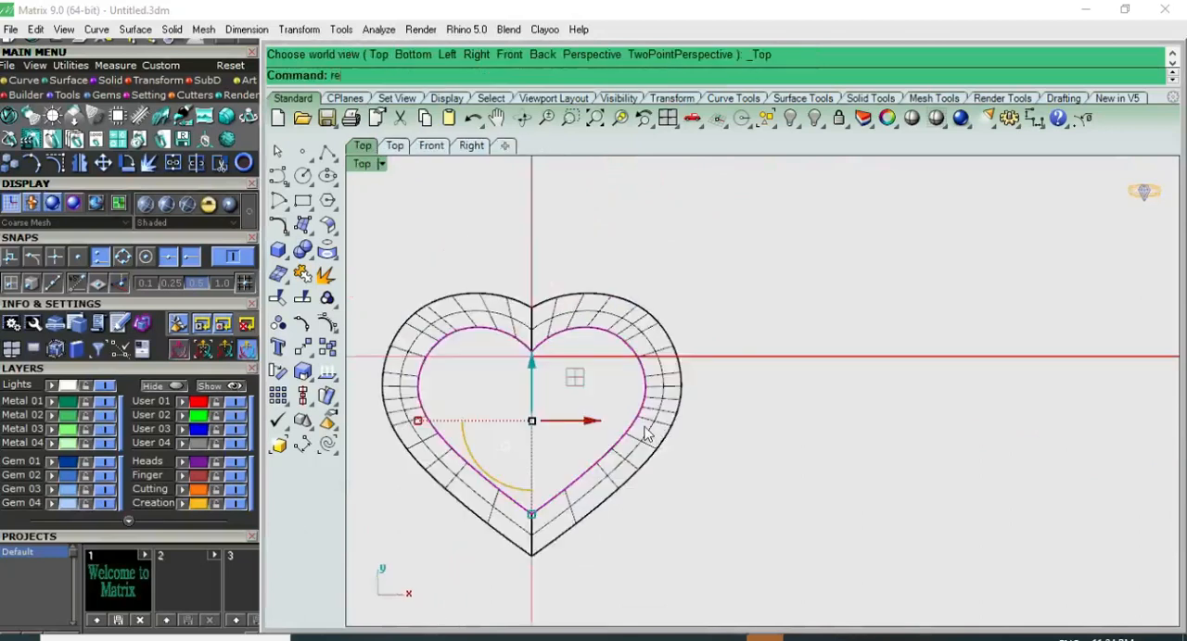
pyautogui.write('ebuild')
pyautogui.press('Return')
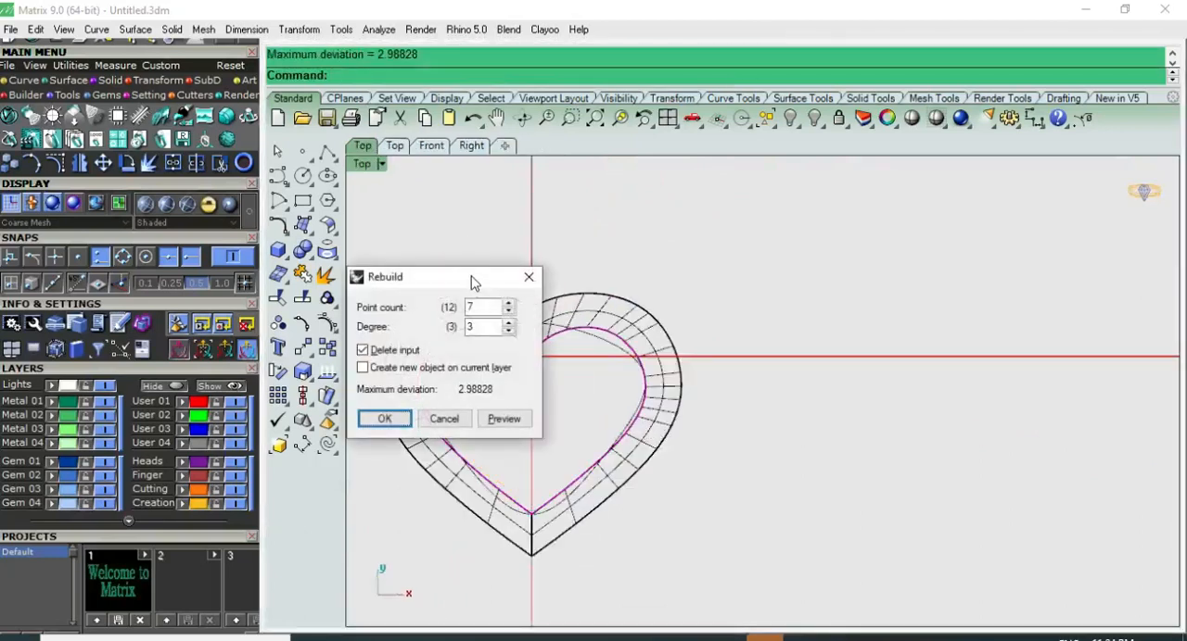
pyautogui.moveTo(472, 283); pyautogui.dragTo(877, 277)
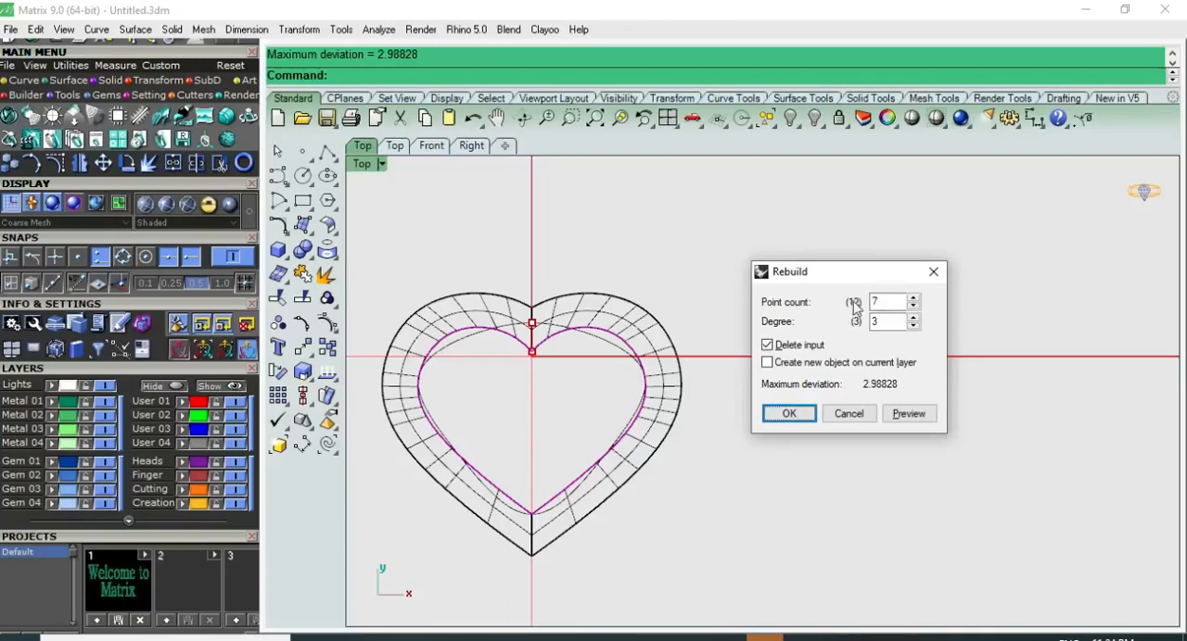
pyautogui.doubleClick(874, 301)
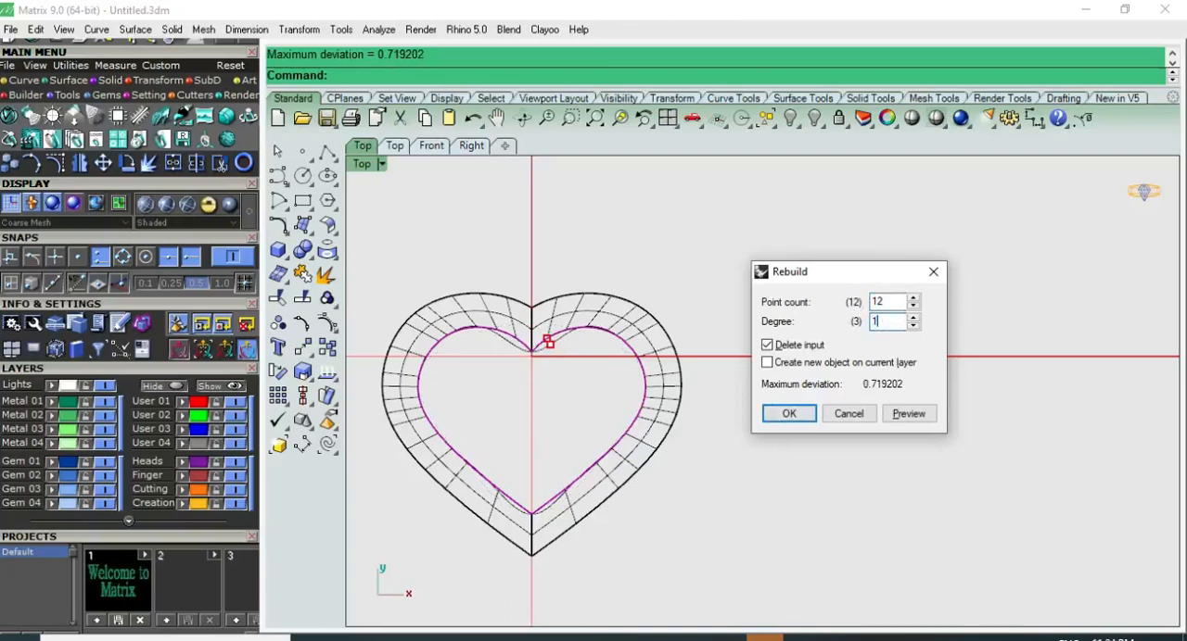
pyautogui.click(788, 413)
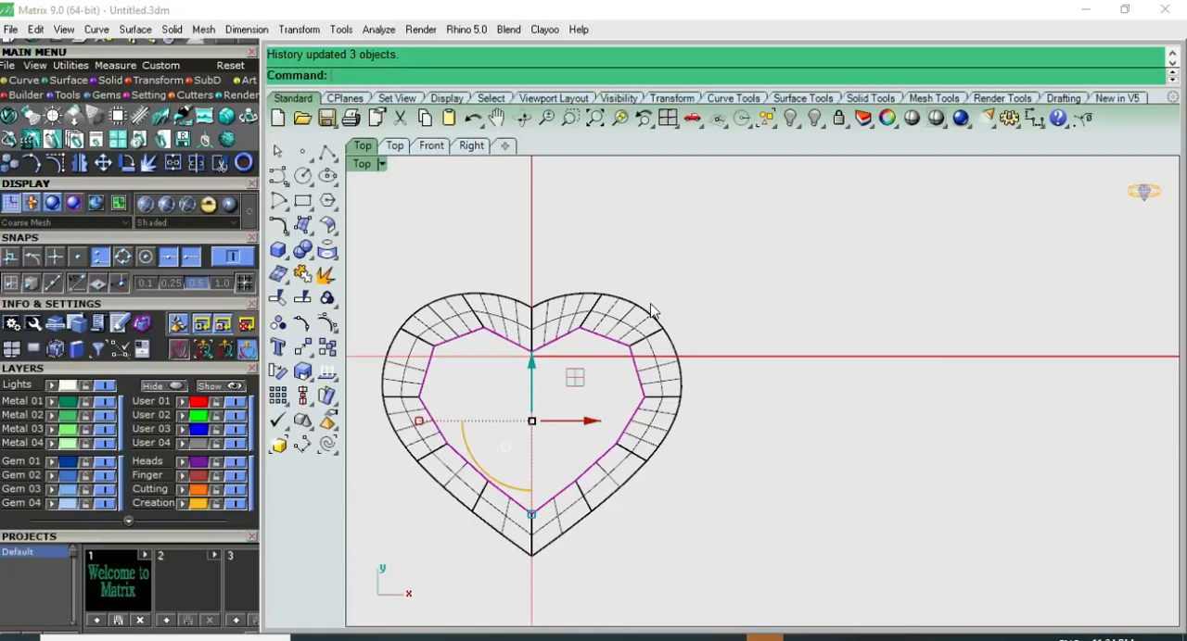
pyautogui.press('Escape')
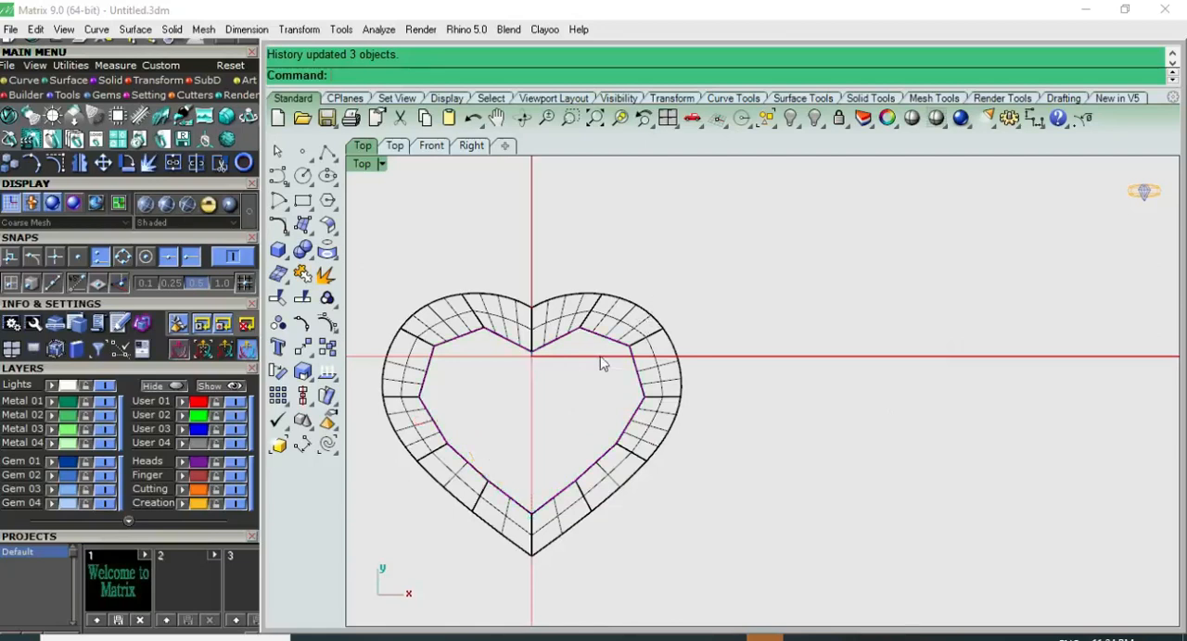
# Step: Rebuild the outer heart curve with a point count of 12 and degree 1
pyautogui.press('F4')
pyautogui.scroll(5, 711, 361)
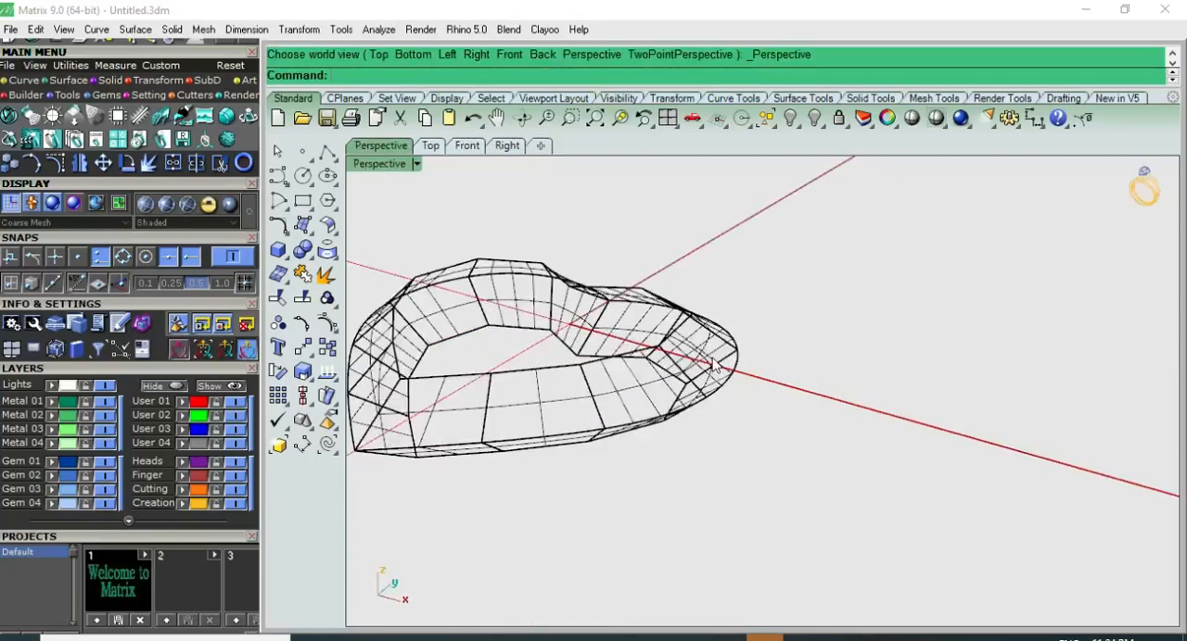
pyautogui.middleClick(758, 360)
pyautogui.click(788, 398)
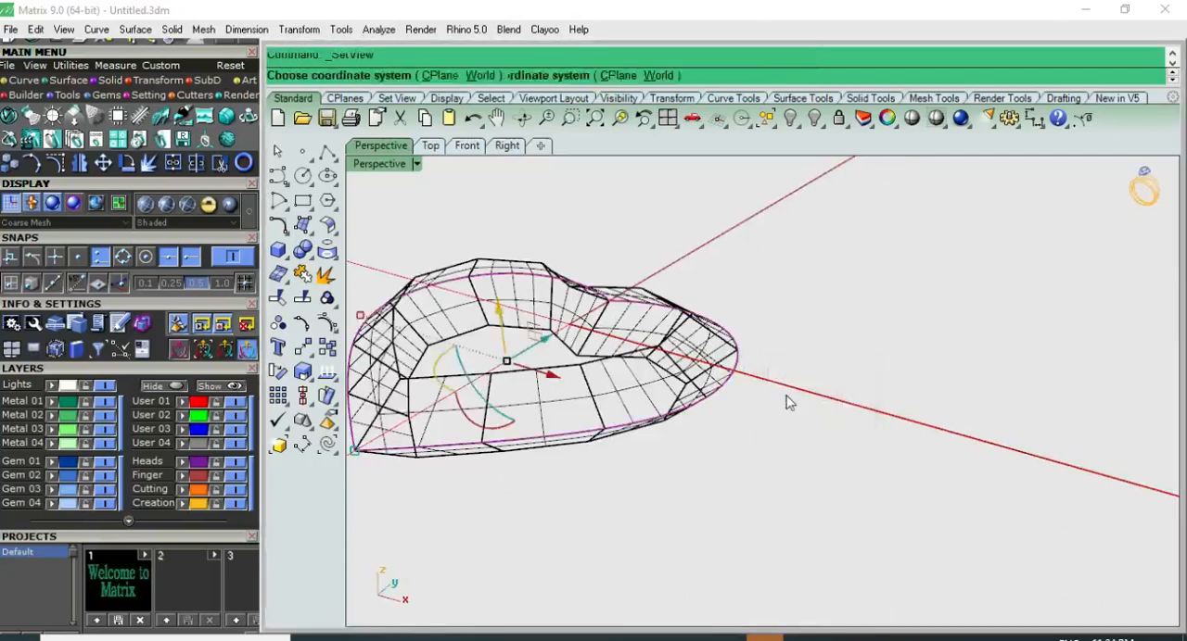
pyautogui.press('Return')
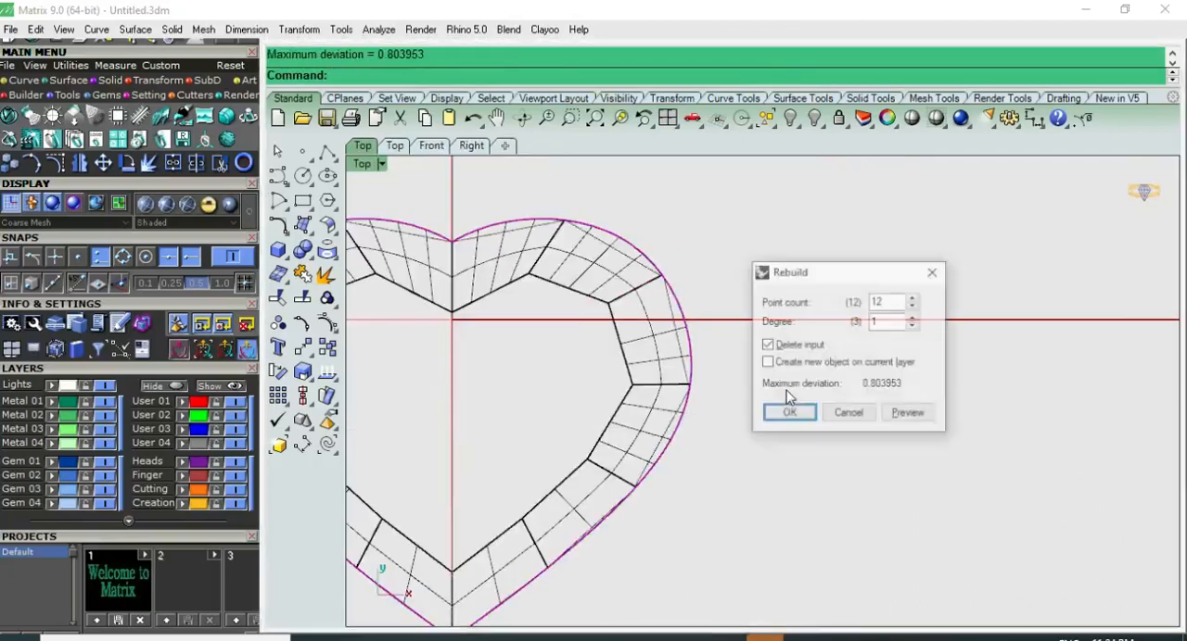
pyautogui.click(788, 406)
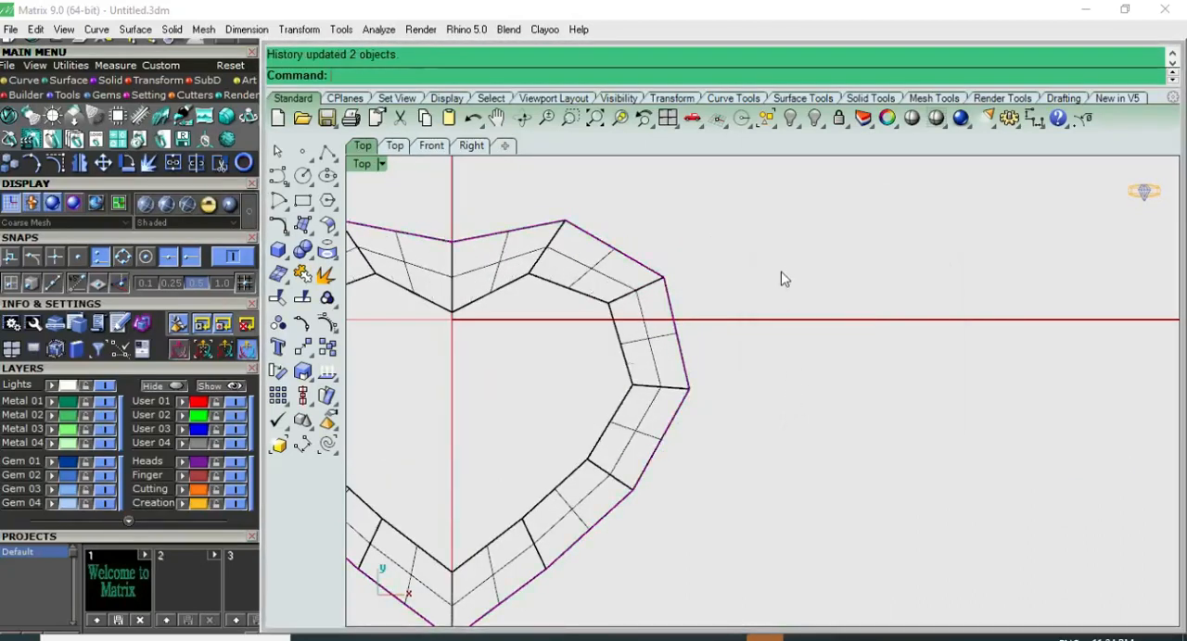
# Step: Extract the wireframe curves of the faceted upper bevel polysurface
pyautogui.scroll(-3, 784, 291)
pyautogui.press('F4')
pyautogui.moveTo(784, 291); pyautogui.dragTo(741, 457, button='right')
pyautogui.moveTo(701, 418); pyautogui.dragTo(682, 342, button='right')
pyautogui.scroll(4, 628, 395)
pyautogui.click(650, 384)
pyautogui.scroll(-4, 631, 387)
pyautogui.scroll(3, 410, 362)
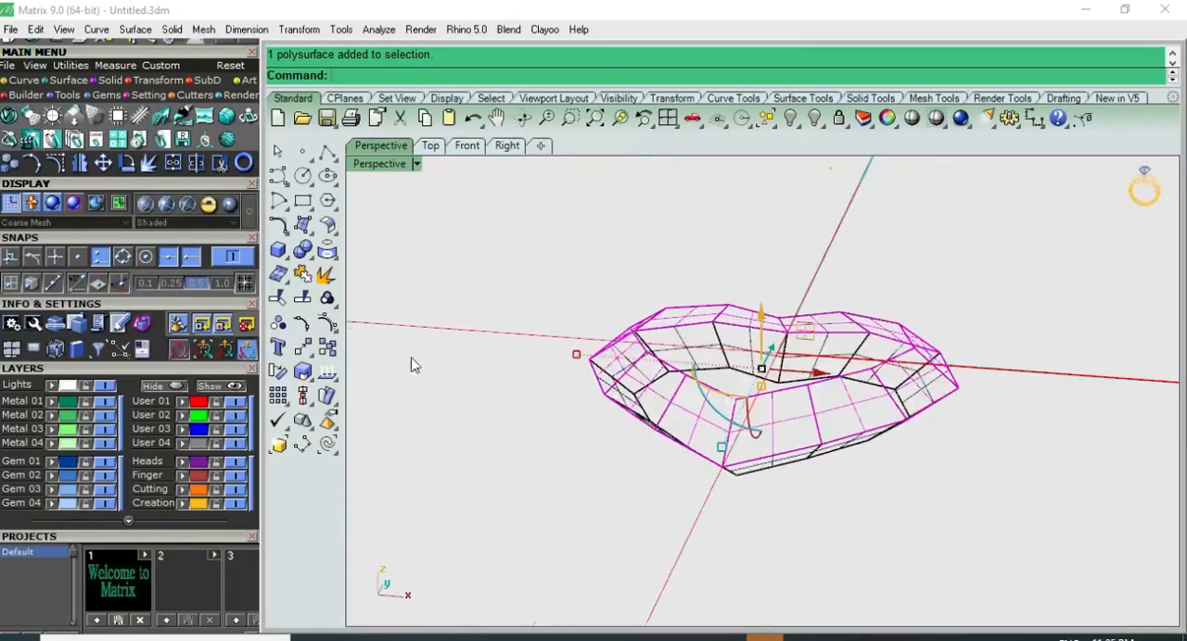
pyautogui.click(976, 301)
pyautogui.click(866, 401)
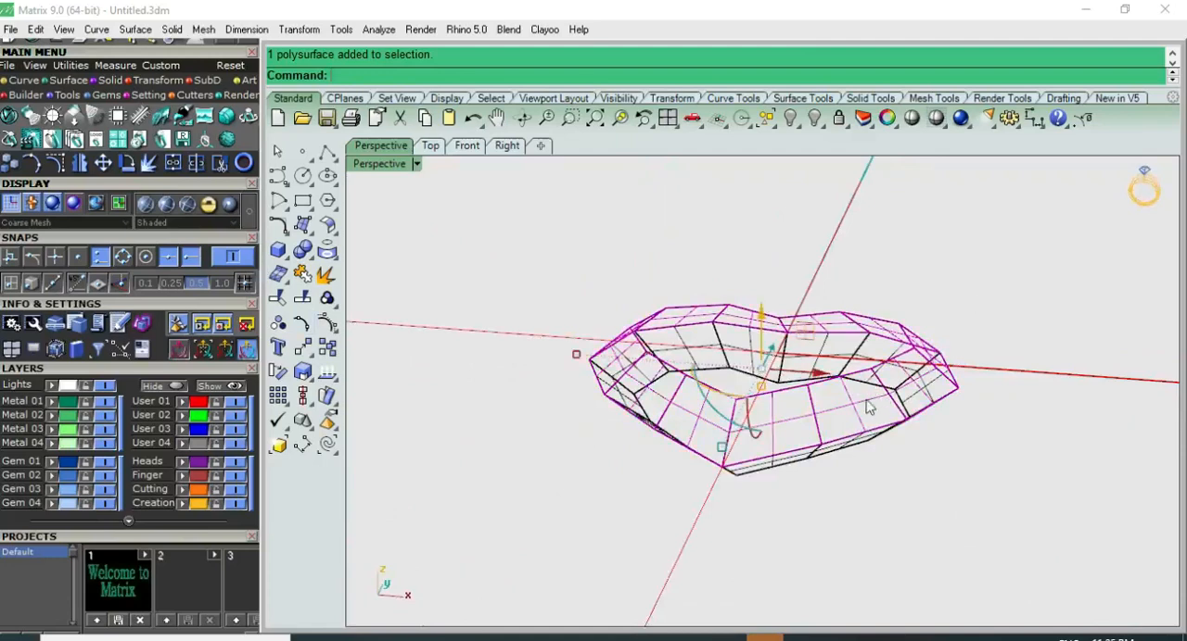
pyautogui.click(328, 248)
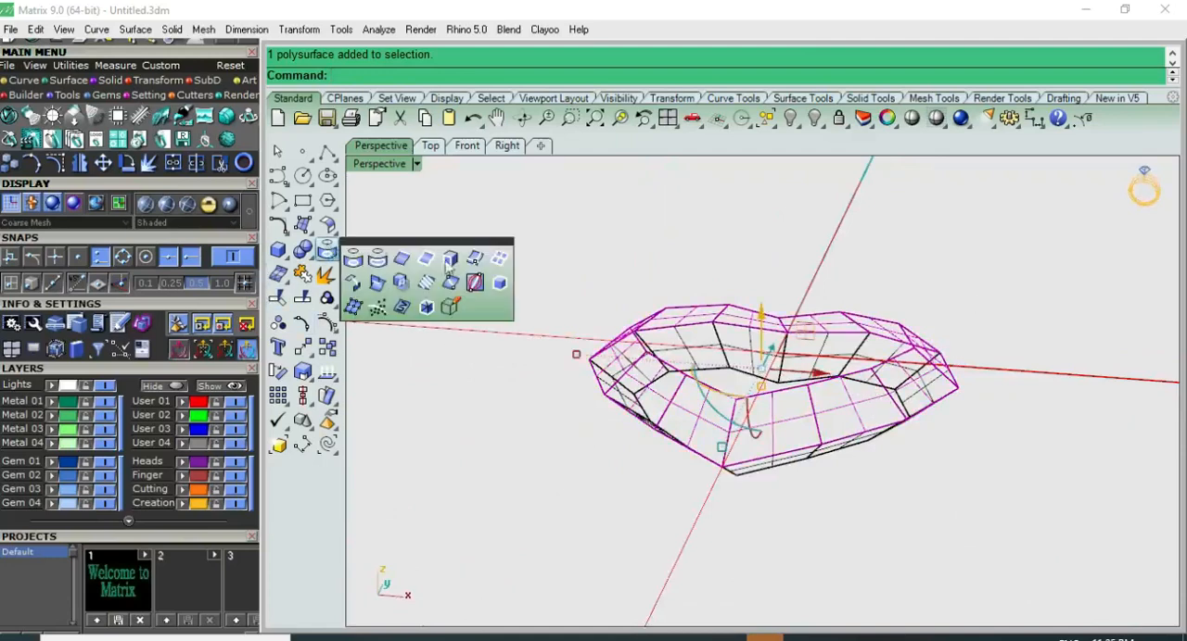
pyautogui.click(500, 260)
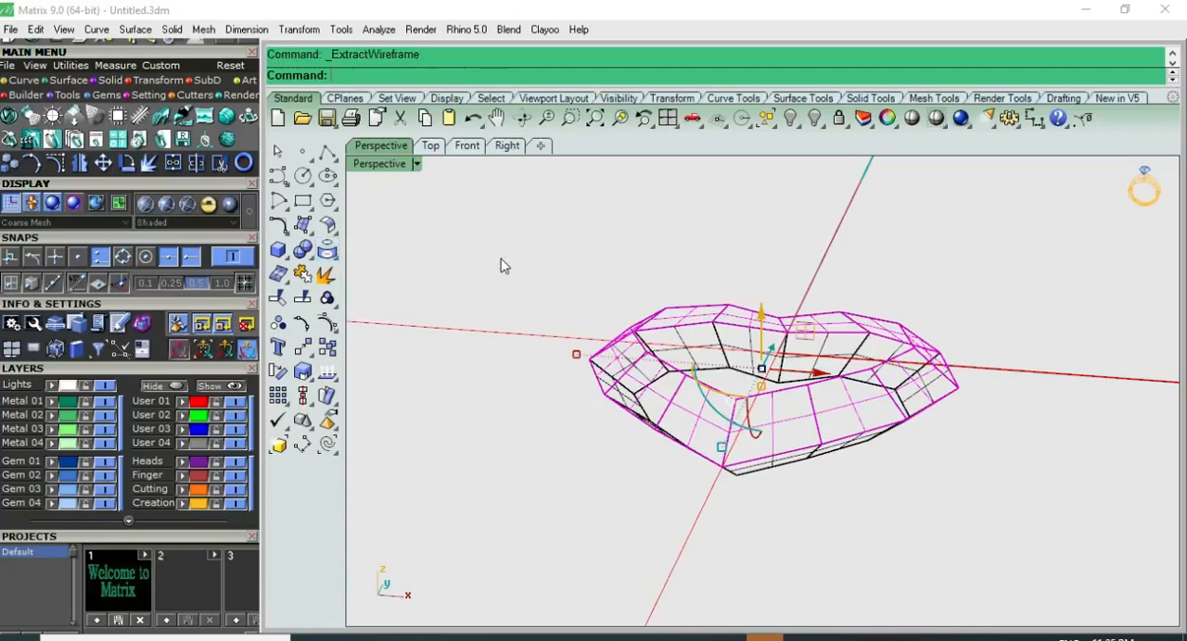
# Step: Move the extracted wireframe 10 units along the X axis beside the original heart and group its curves
pyautogui.moveTo(899, 415); pyautogui.dragTo(674, 437, button='right')
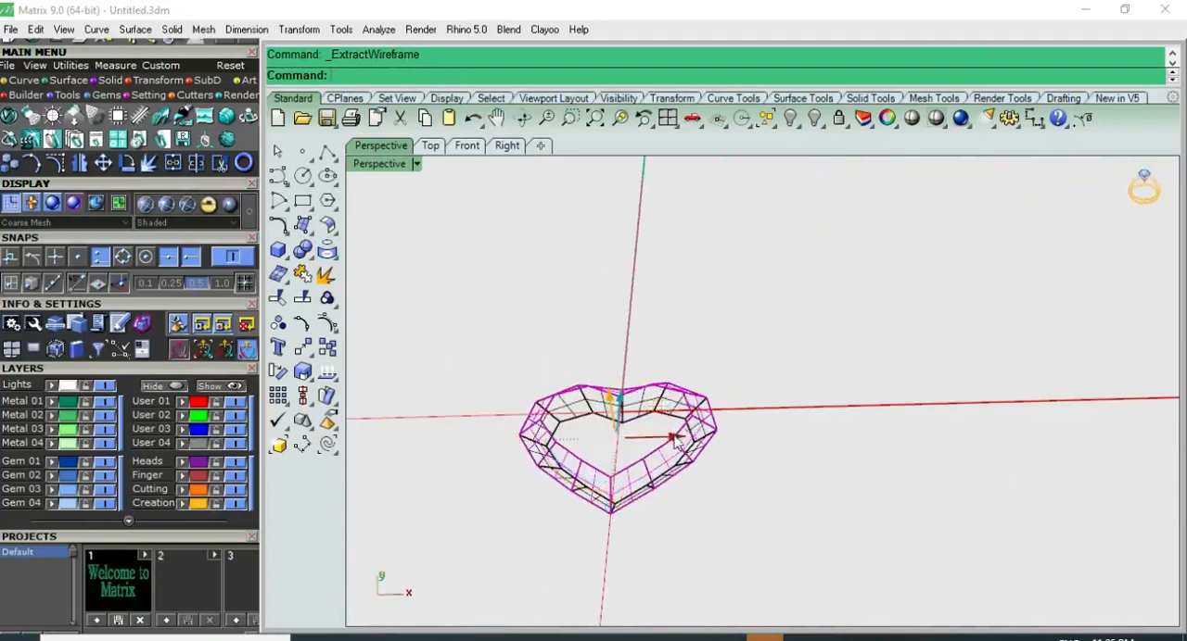
pyautogui.write('10')
pyautogui.press('Return')
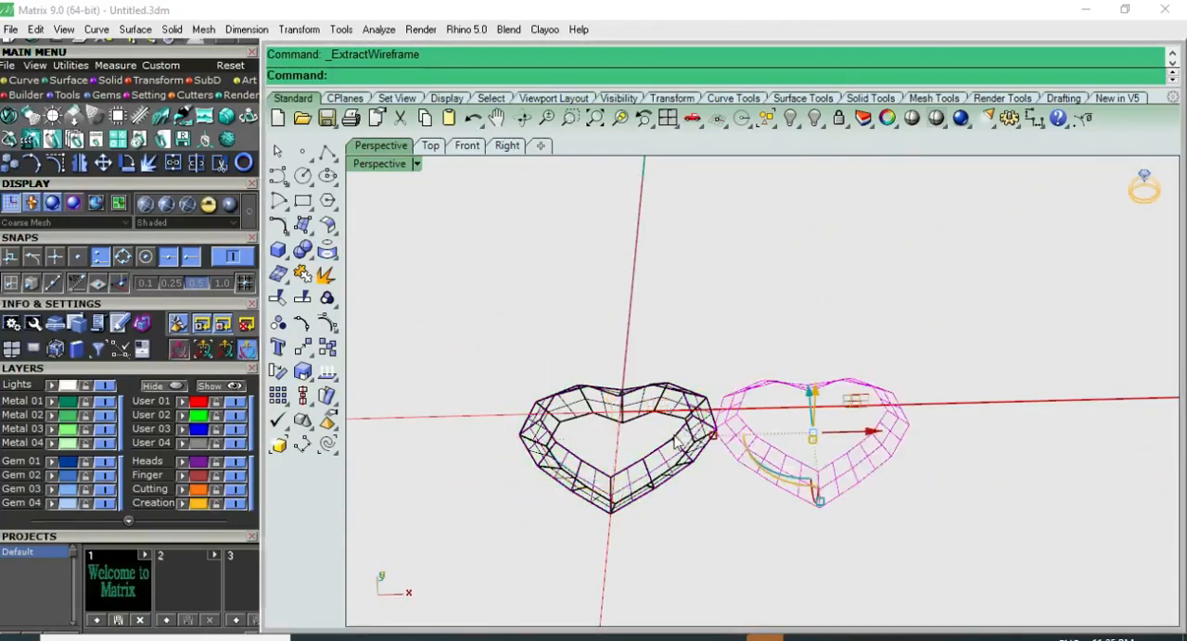
pyautogui.moveTo(730, 419); pyautogui.dragTo(770, 397, button='right')
pyautogui.scroll(5, 770, 399)
pyautogui.moveTo(745, 469); pyautogui.dragTo(746, 533, button='right')
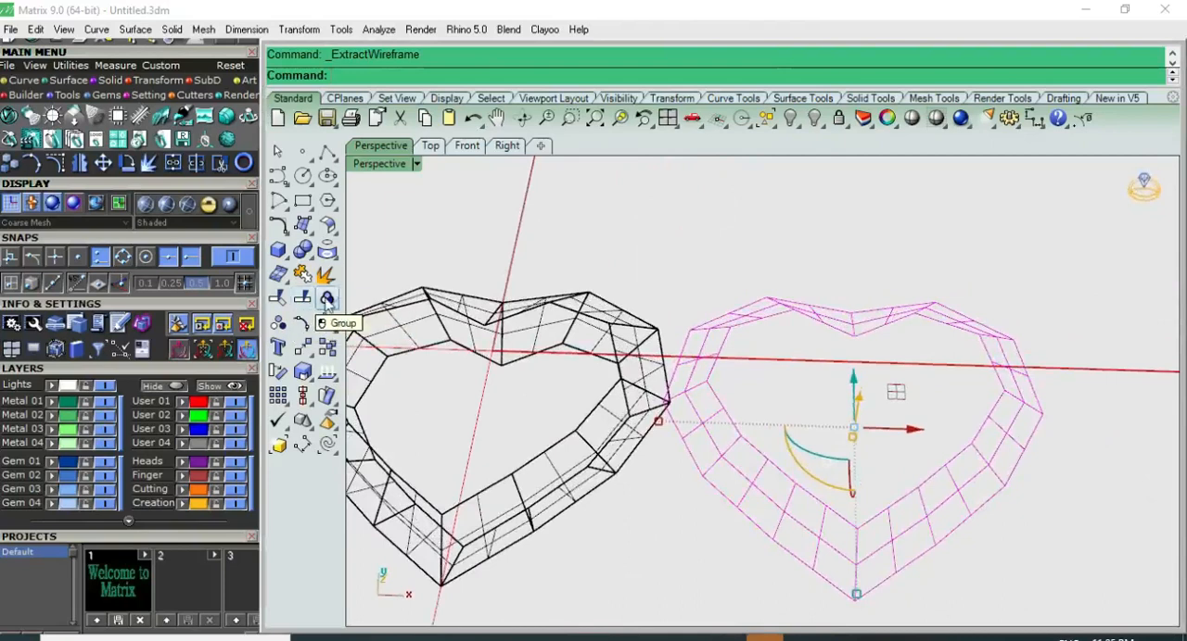
pyautogui.click(326, 300)
pyautogui.click(703, 262)
pyautogui.click(780, 315)
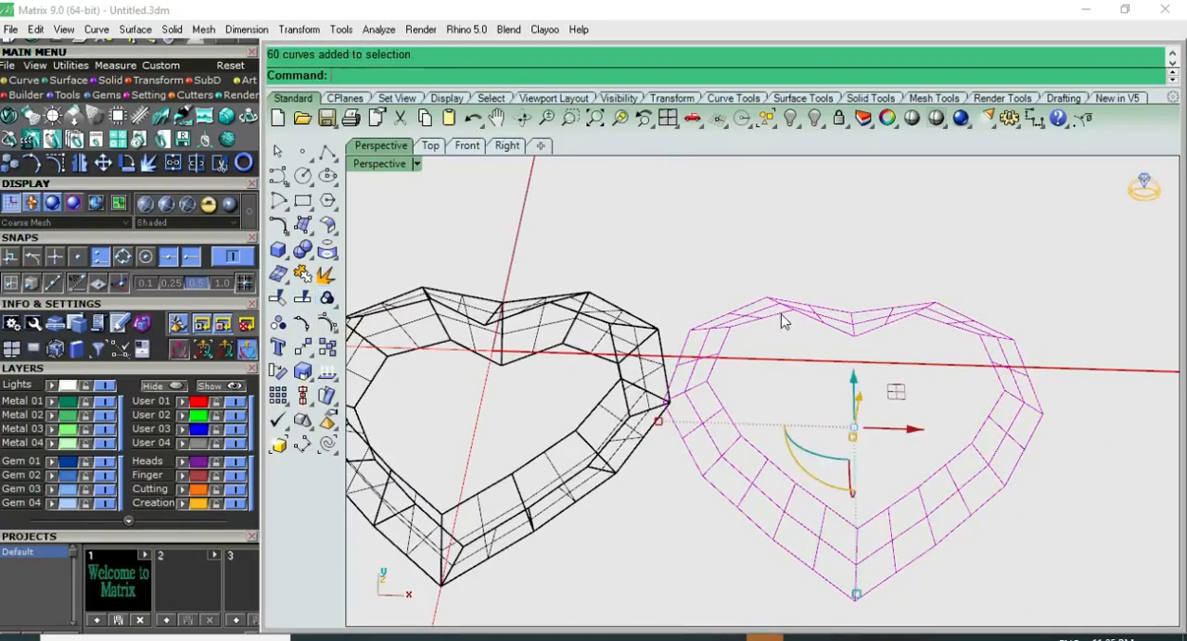
# Step: Pipe the grouped wireframe curves with a radius of 0.45 and round caps
pyautogui.click(283, 254)
pyautogui.click(326, 307)
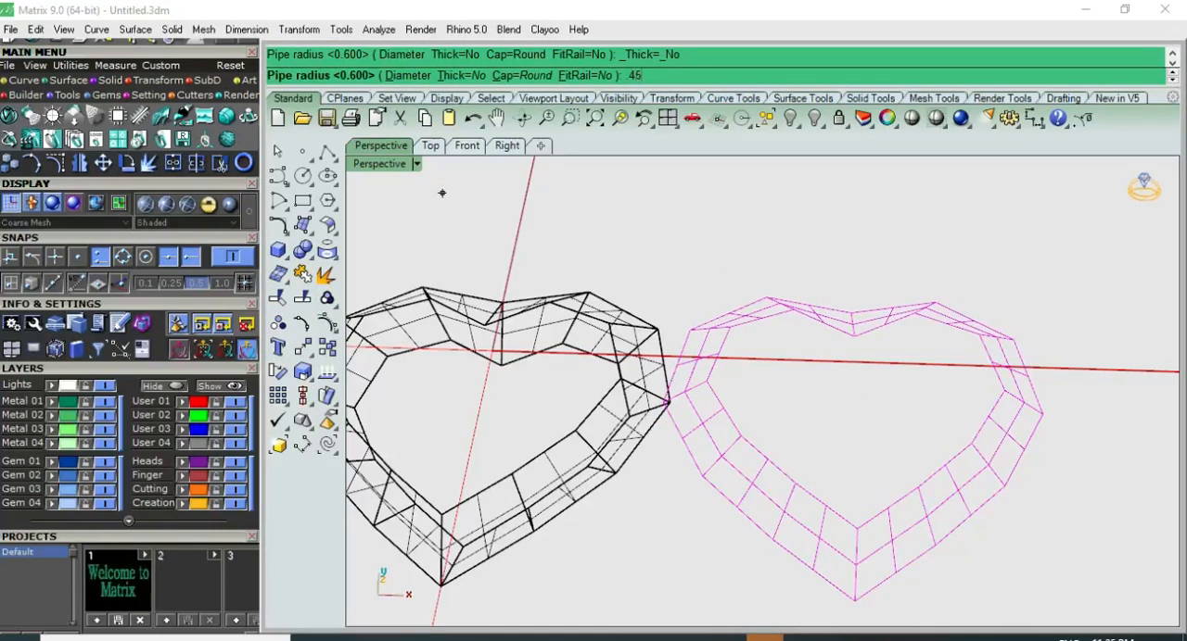
pyautogui.press('Return')
pyautogui.click(841, 250)
pyautogui.scroll(-6, 723, 241)
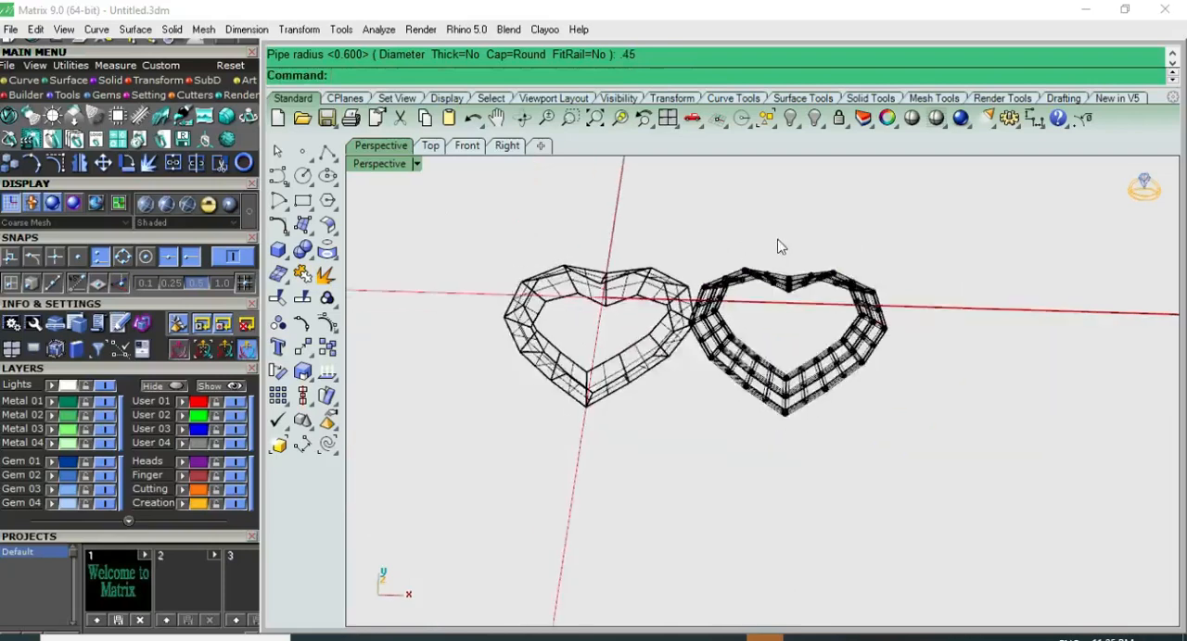
# Step: Group all the wireframe pipes, leaving the curves inside them out of the selection
pyautogui.moveTo(778, 239); pyautogui.dragTo(995, 248, button='right')
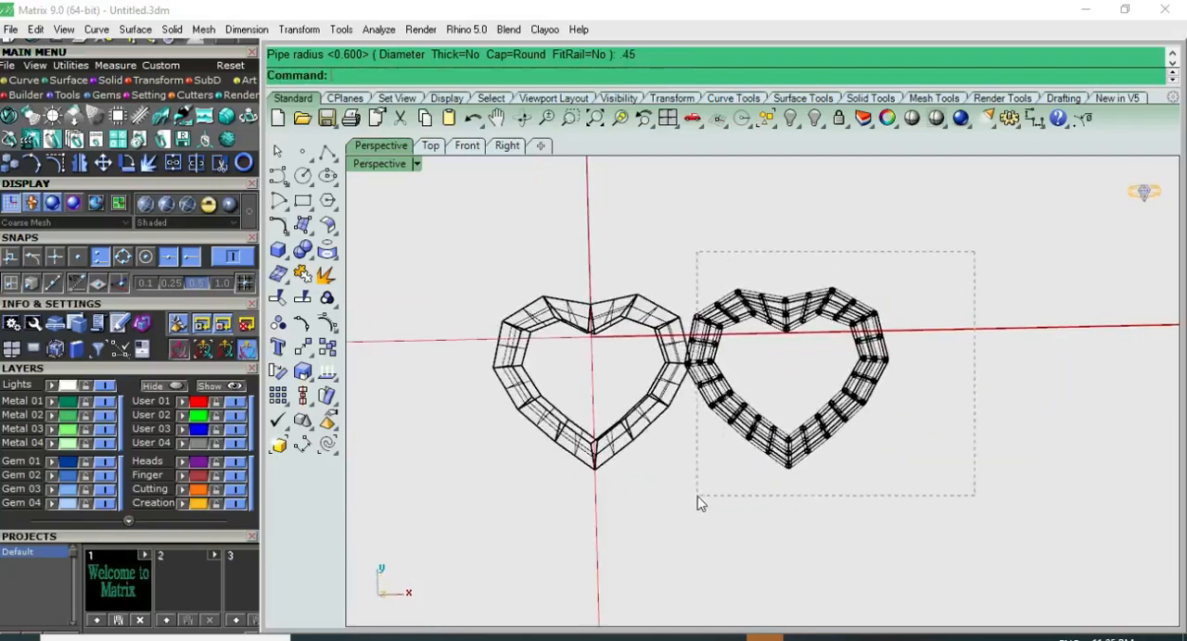
pyautogui.moveTo(701, 503); pyautogui.dragTo(697, 497)
pyautogui.scroll(8, 809, 313)
pyautogui.keyDown('ctrl'); pyautogui.click(809, 320); pyautogui.keyUp('ctrl')
pyautogui.scroll(3, 694, 284)
pyautogui.keyDown('ctrl'); pyautogui.click(672, 245); pyautogui.keyUp('ctrl')
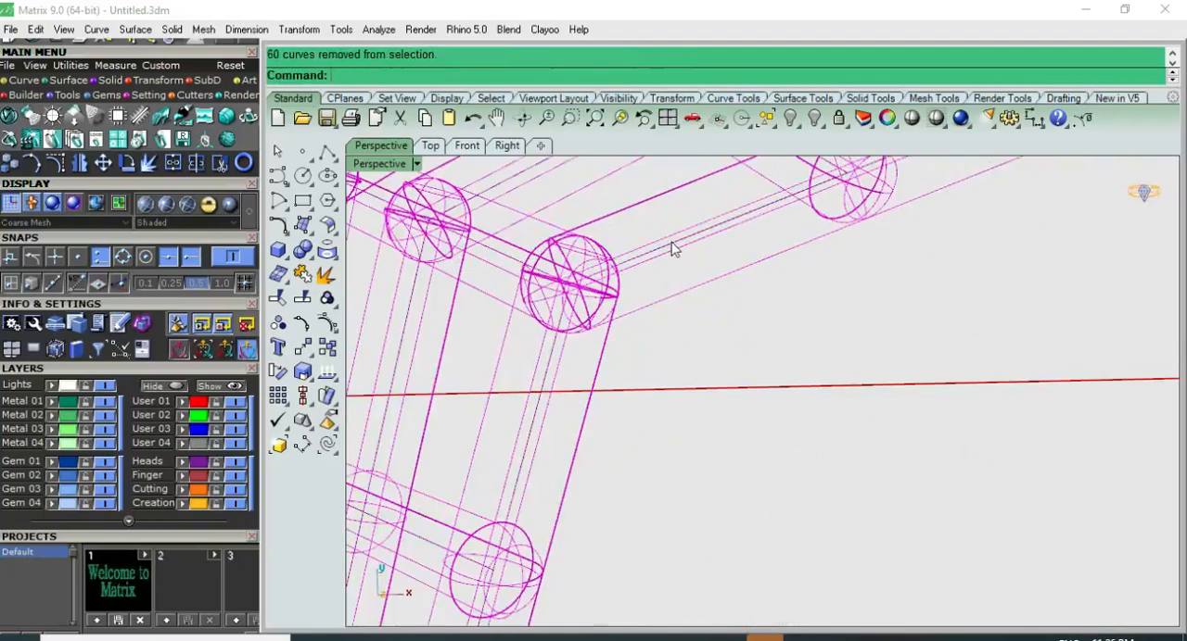
pyautogui.scroll(-12, 676, 269)
pyautogui.click(327, 299)
pyautogui.click(679, 197)
pyautogui.click(688, 209)
pyautogui.scroll(-4, 689, 221)
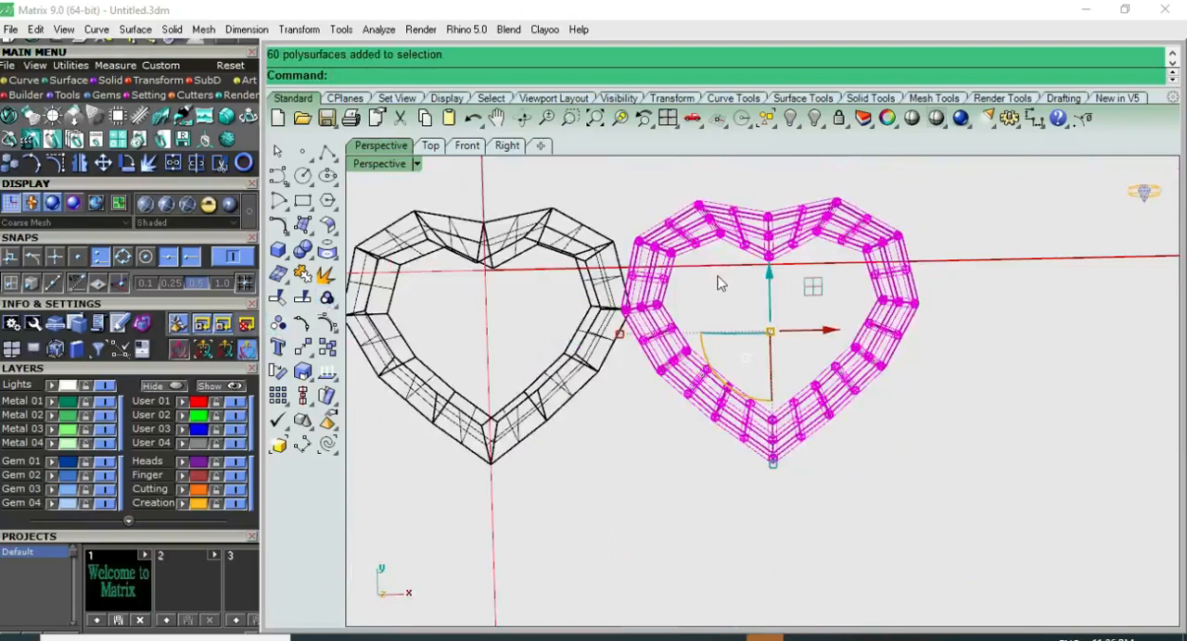
# Step: Pipe the faceted inner and outer outlines of the original heart with a radius of 0.6
pyautogui.press('F2')
pyautogui.press('F1')
pyautogui.click(832, 328)
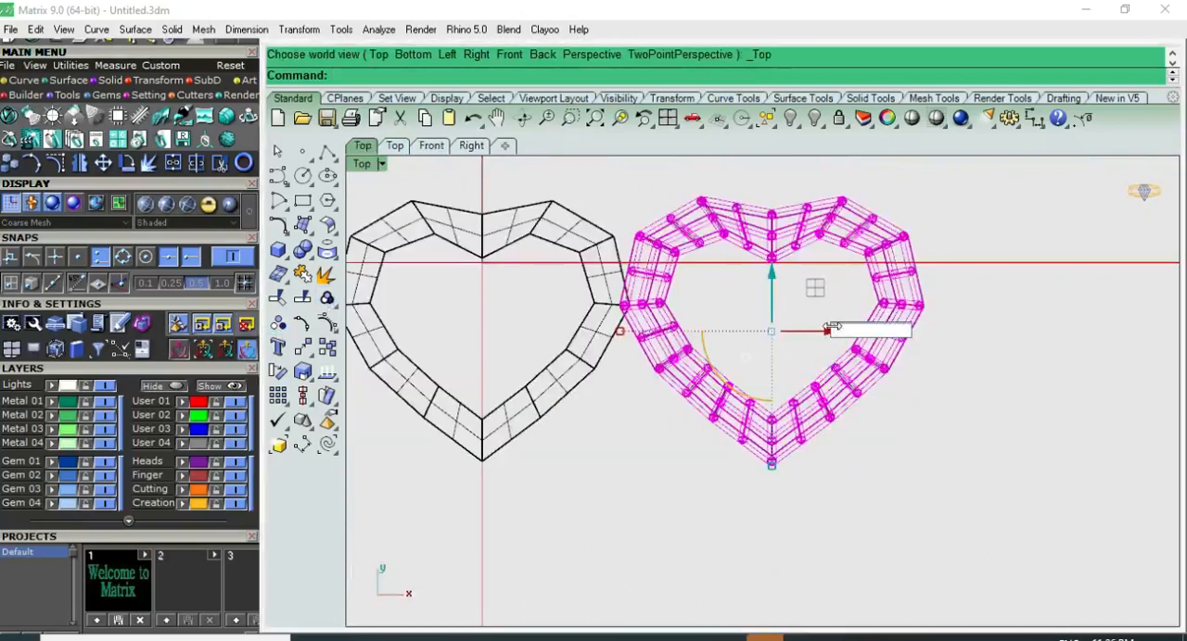
pyautogui.click(611, 204)
pyautogui.click(547, 241)
pyautogui.click(600, 285)
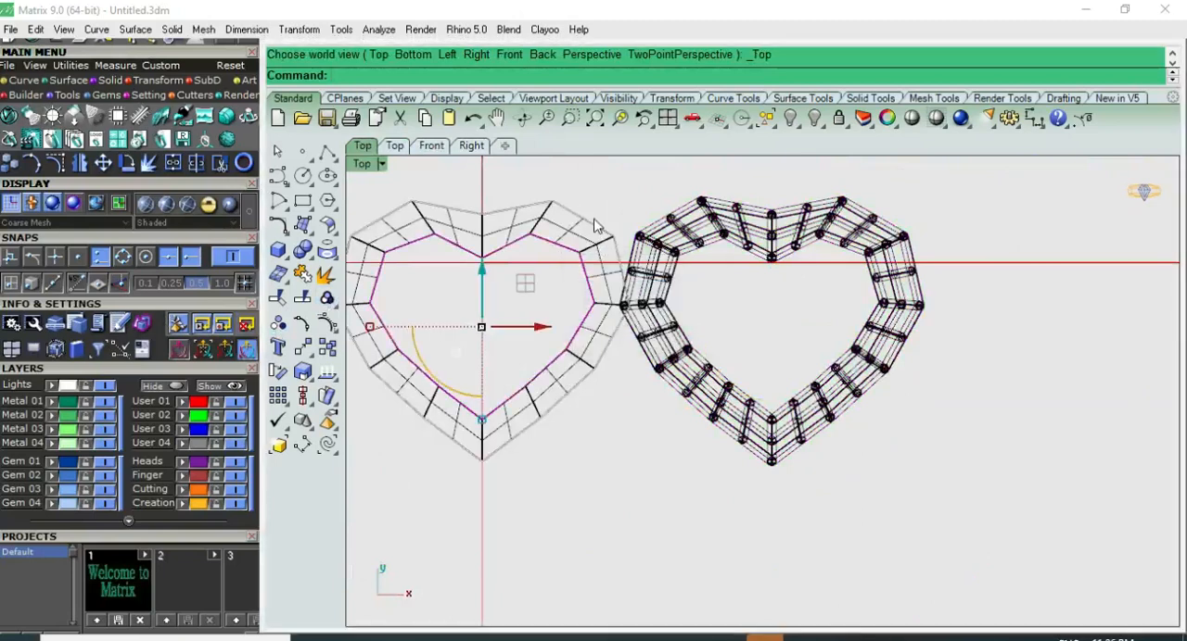
pyautogui.click(598, 228)
pyautogui.click(635, 261)
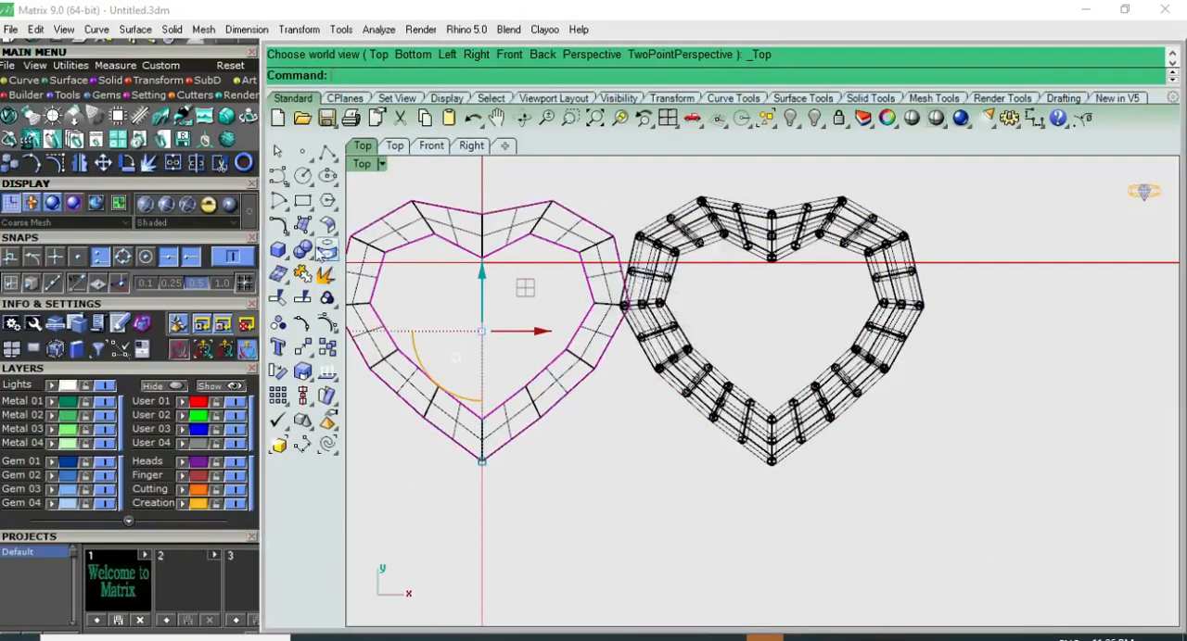
pyautogui.click(280, 251)
pyautogui.click(328, 309)
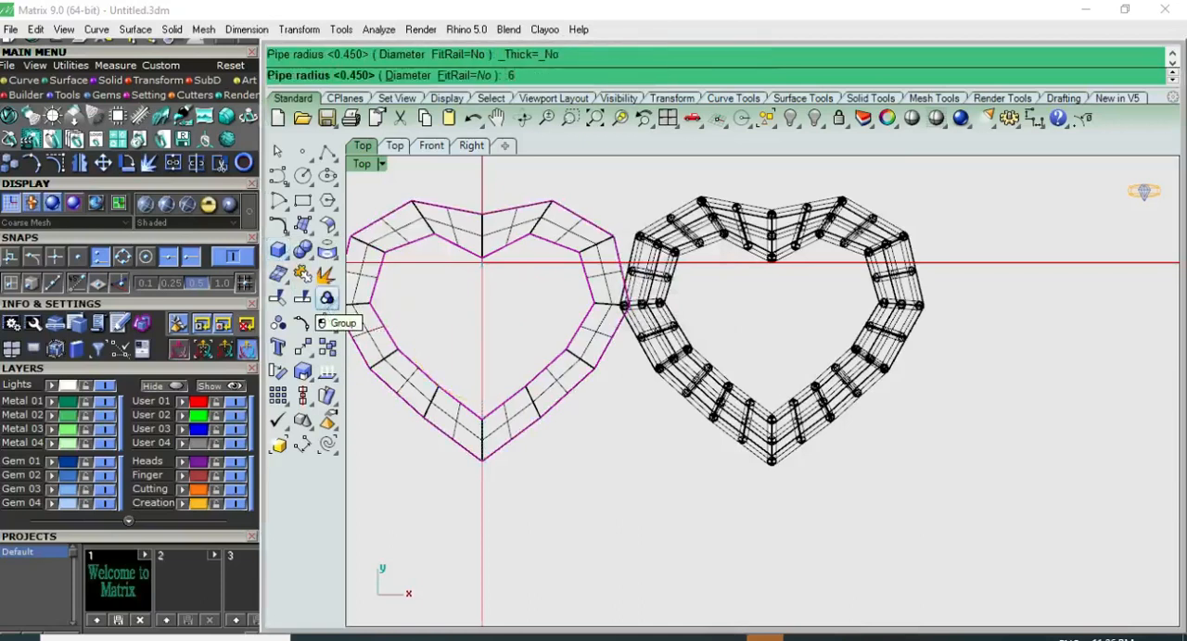
pyautogui.press('Return')
pyautogui.press('Return')
pyautogui.click(538, 283)
pyautogui.press('Escape')
pyautogui.press('Escape')
# Step: Hide the faceted bevel surfaces between the piped inner and outer heart outlines
pyautogui.scroll(8, 530, 232)
pyautogui.scroll(3, 532, 233)
pyautogui.scroll(-5, 562, 261)
pyautogui.scroll(6, 591, 273)
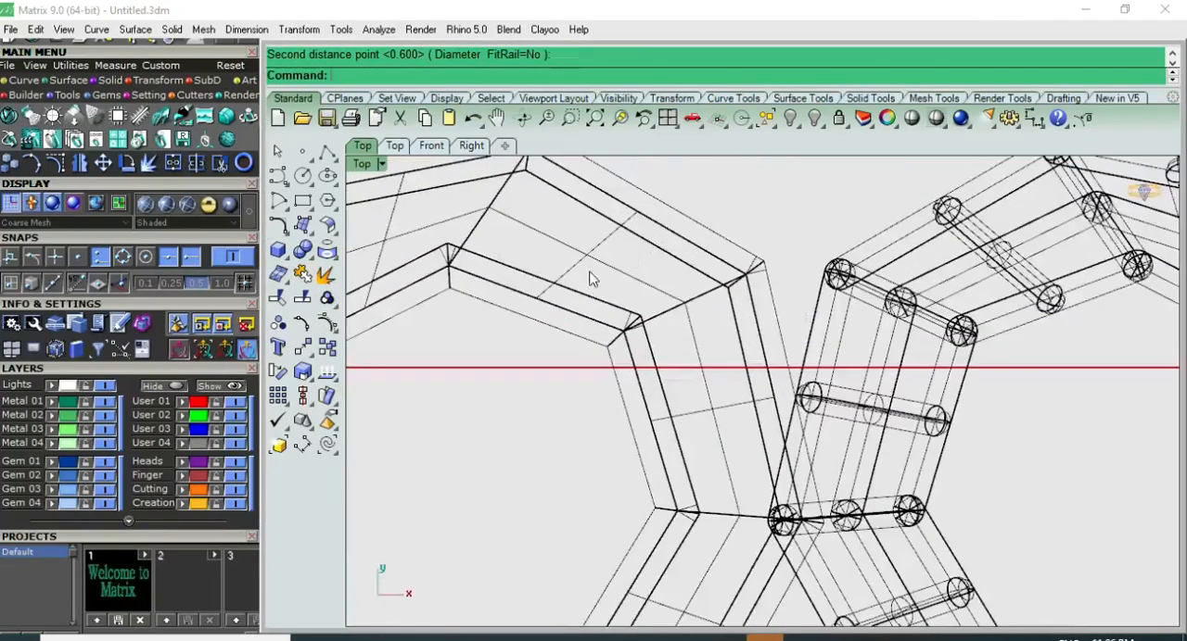
pyautogui.click(588, 272)
pyautogui.scroll(-14, 587, 273)
pyautogui.write('h')
pyautogui.press('Return')
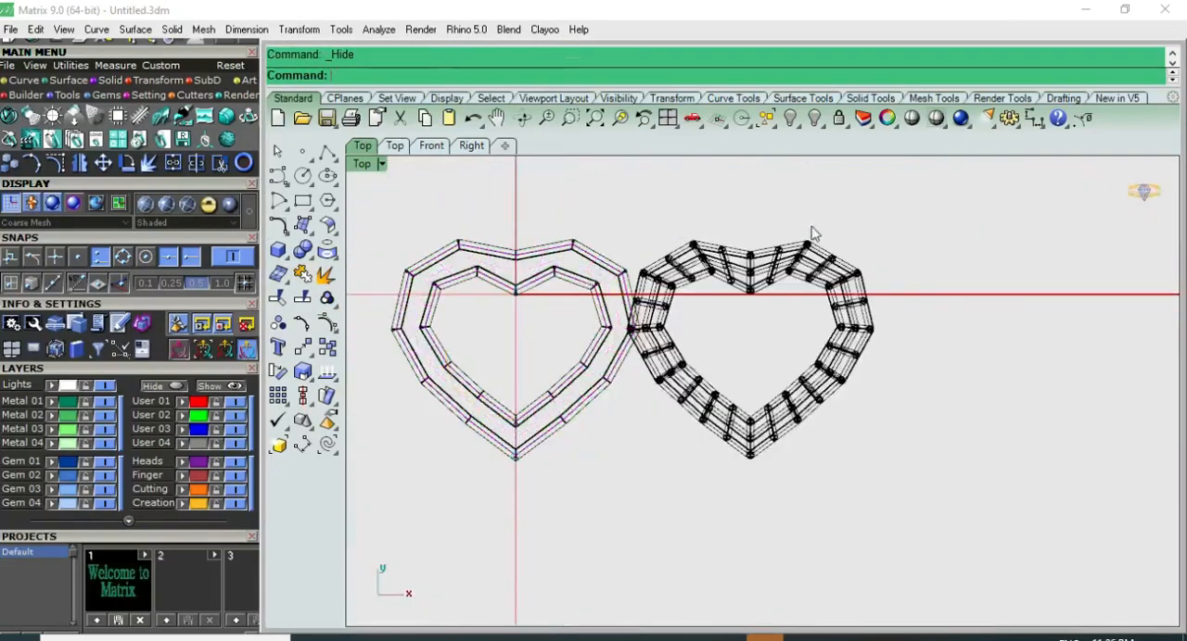
# Step: Move the grouped wireframe pipes back along the X axis onto the piped heart outlines
pyautogui.click(798, 264)
pyautogui.click(808, 348)
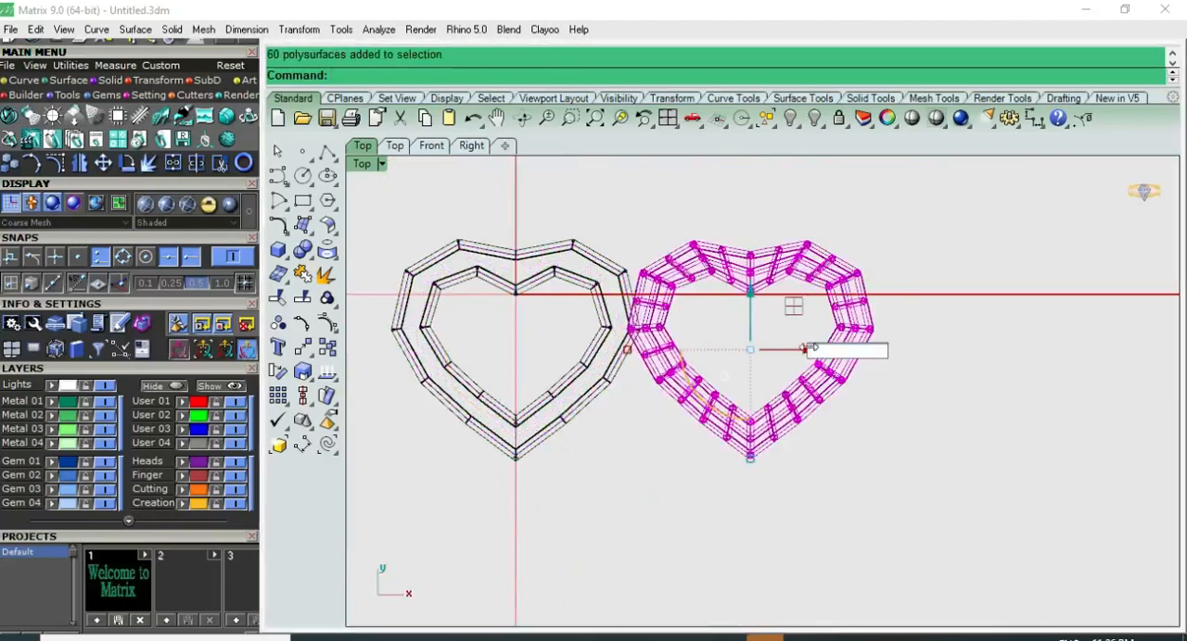
pyautogui.press('Return')
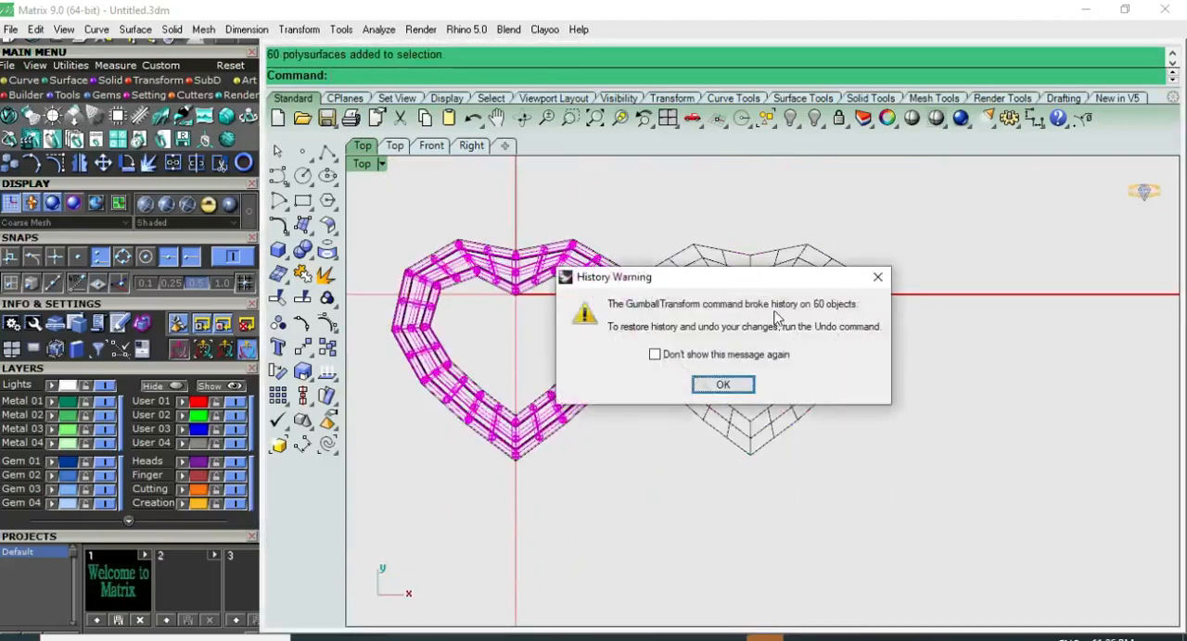
pyautogui.click(710, 385)
# Step: Hide the leftover wireframe curves beside the piped heart
pyautogui.click(844, 272)
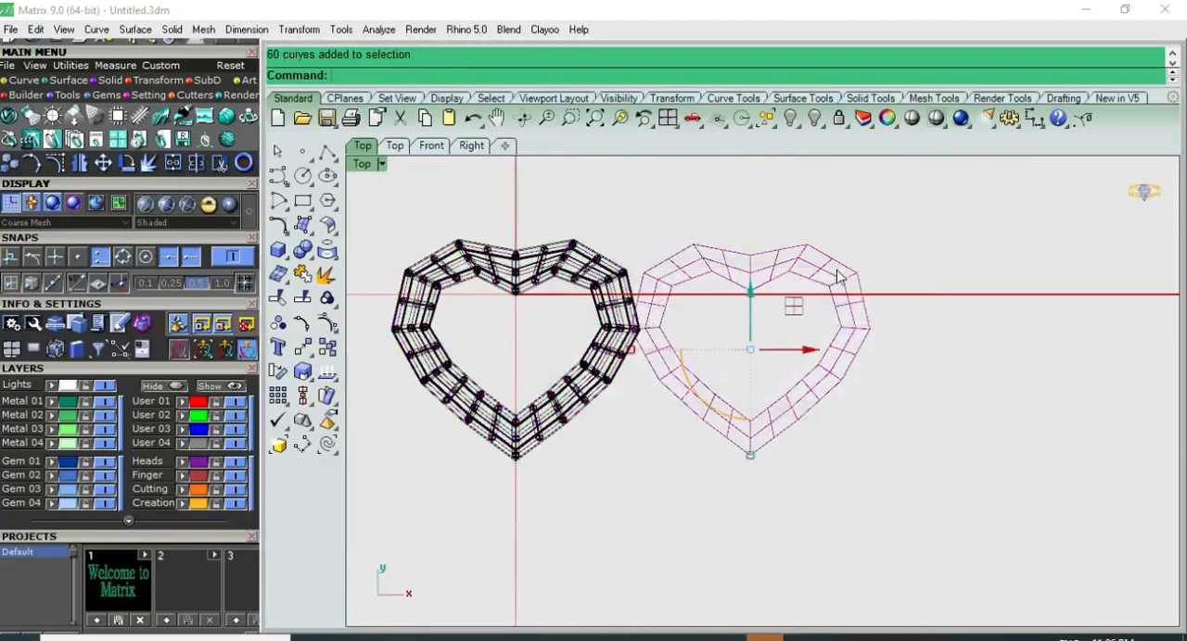
pyautogui.click(788, 119)
# Step: Select the entire piped heart with its curves and assign it to the Metal 01 layer
pyautogui.click(534, 259)
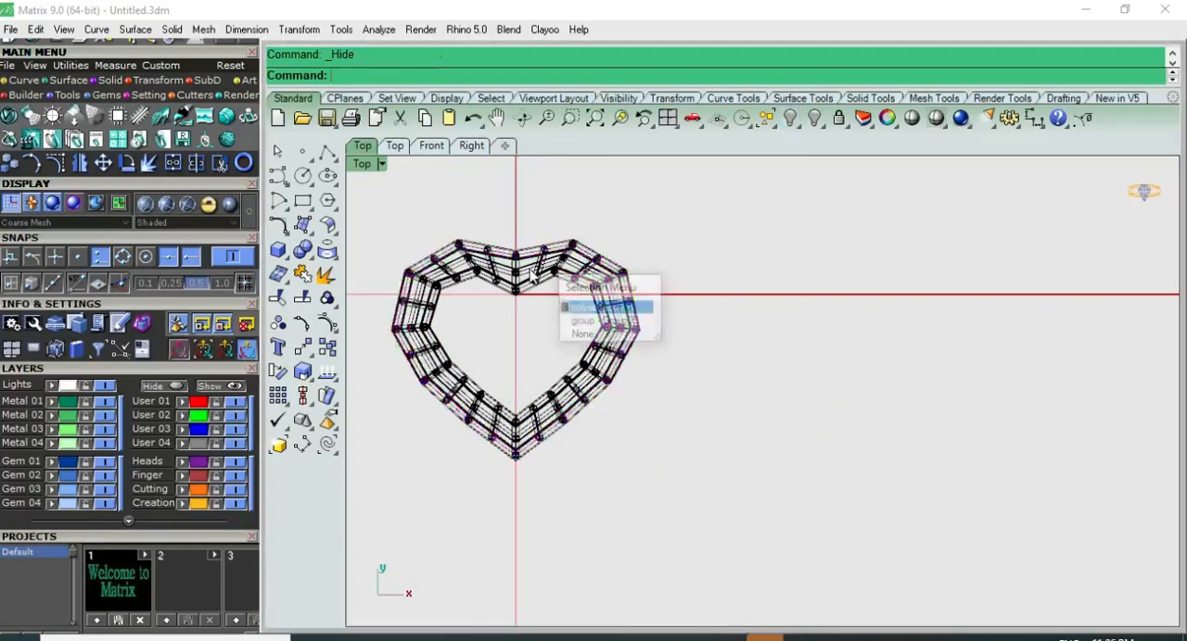
pyautogui.click(527, 267)
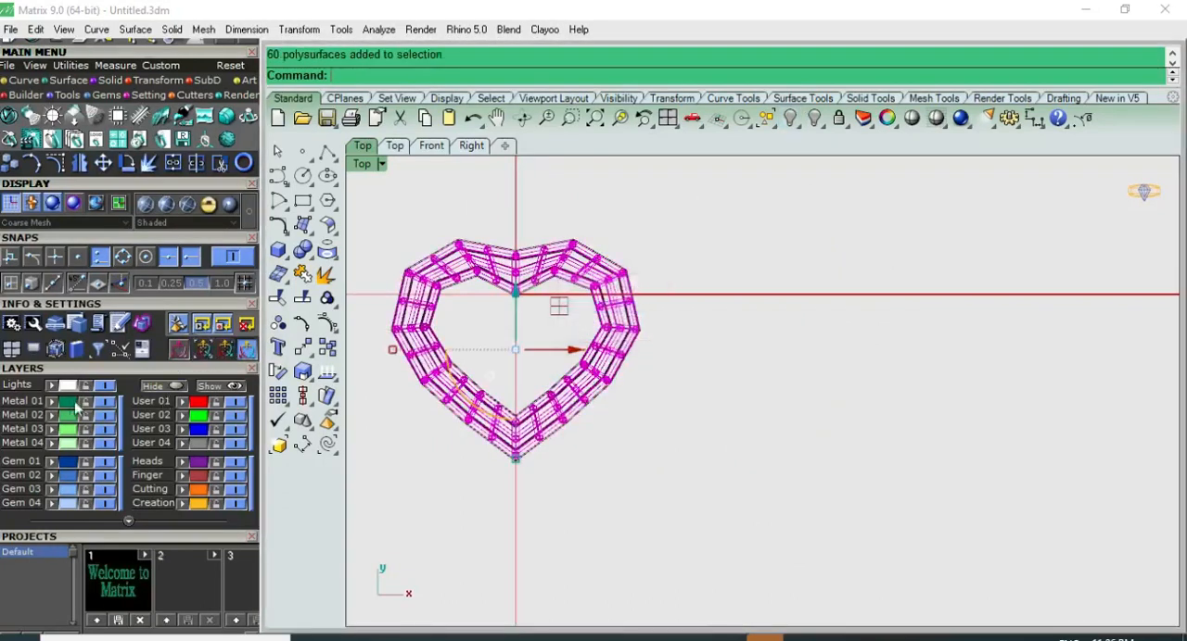
pyautogui.click(655, 217)
pyautogui.hotkey('ctrl', 'a')
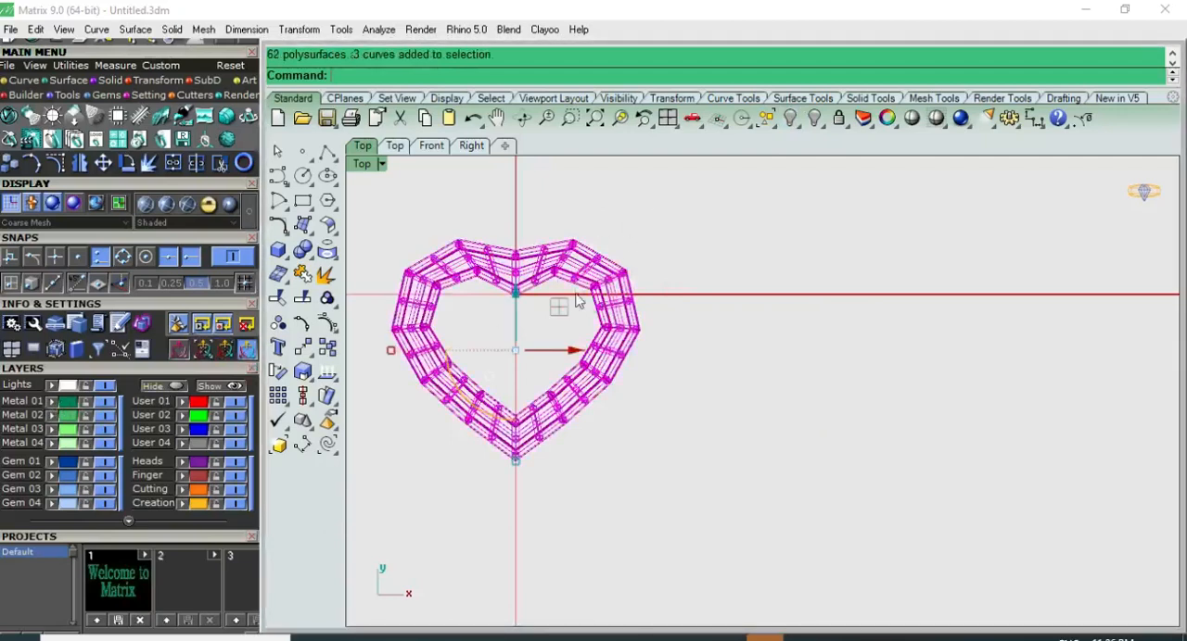
pyautogui.click(54, 400)
pyautogui.click(761, 185)
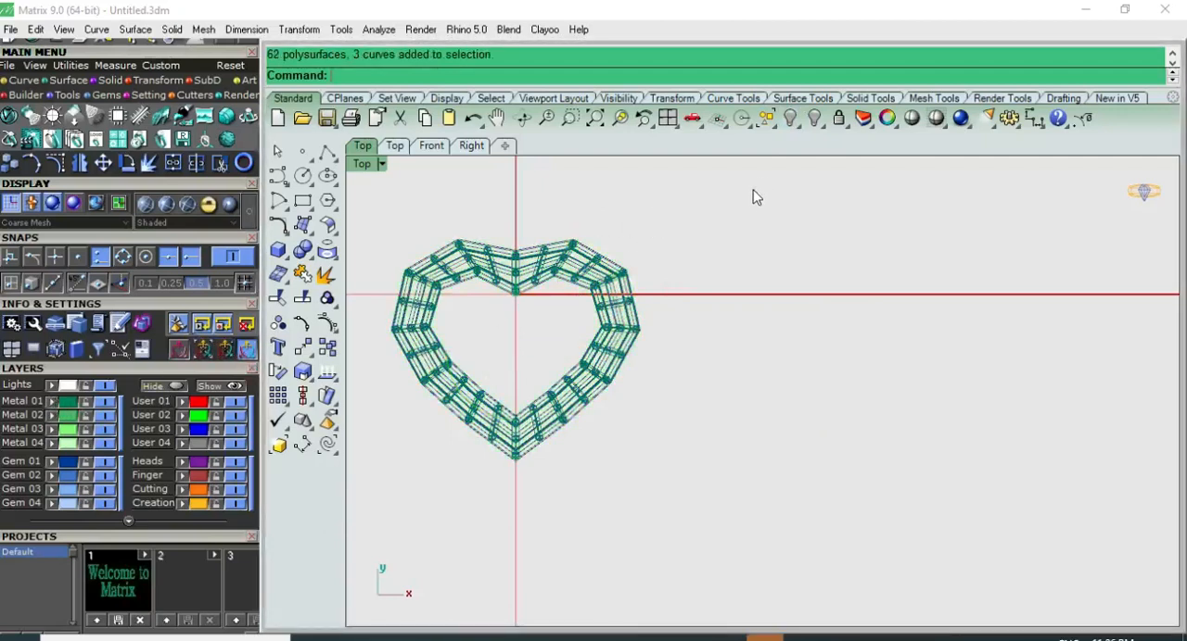
# Step: Mirror the wireframe pipes and the upper inner outline pipe downward in the front view, across the horizontal plane through 0, keeping the originals
pyautogui.hotkey('ctrl', 'F2')
pyautogui.scroll(6, 580, 404)
pyautogui.scroll(2, 584, 410)
pyautogui.hotkey('ctrl', 'a')
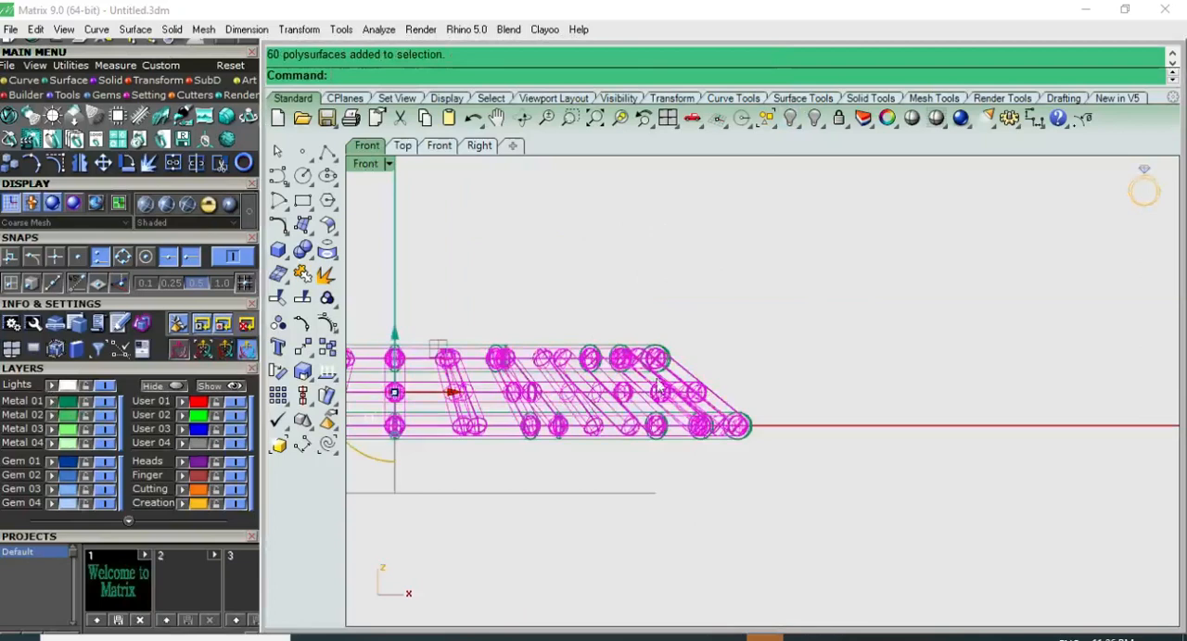
pyautogui.moveTo(683, 335); pyautogui.dragTo(627, 371)
pyautogui.scroll(-6, 686, 338)
pyautogui.moveTo(689, 339); pyautogui.dragTo(796, 340, button='right')
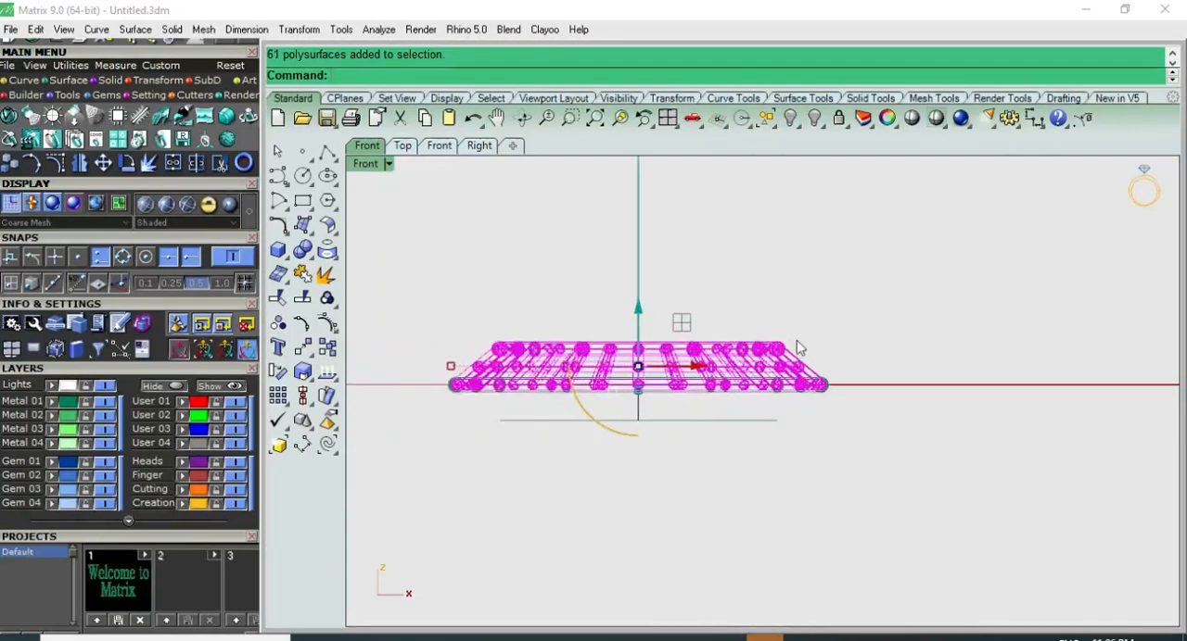
pyautogui.write('mirror')
pyautogui.press('Return')
pyautogui.write('0')
pyautogui.press('Return')
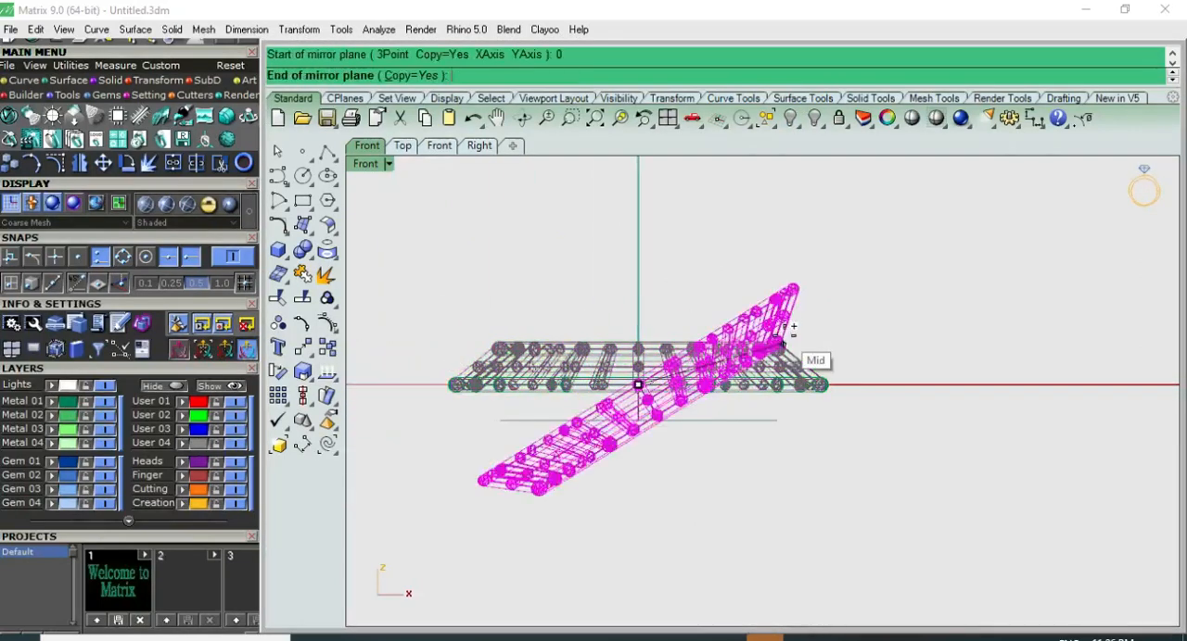
pyautogui.click(896, 335)
pyautogui.click(897, 321)
# Step: Examine the mirrored double-sided heart with shading, from the top and at other angles
pyautogui.press('F5')
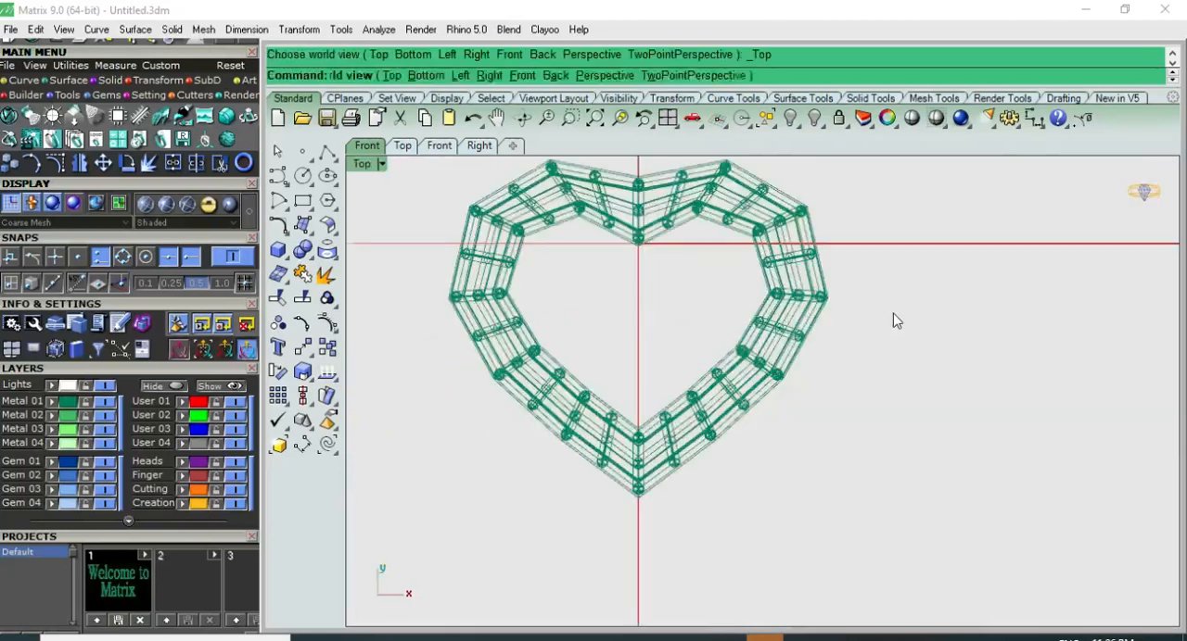
pyautogui.click(910, 120)
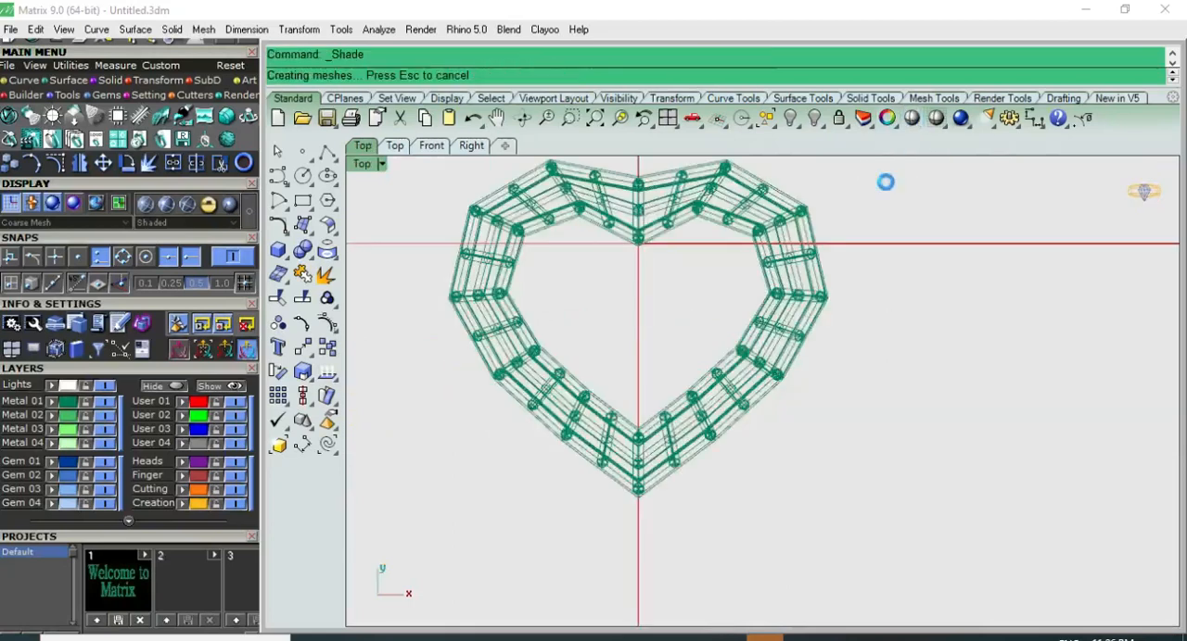
pyautogui.moveTo(858, 291); pyautogui.dragTo(825, 408, button='right')
pyautogui.press('F8')
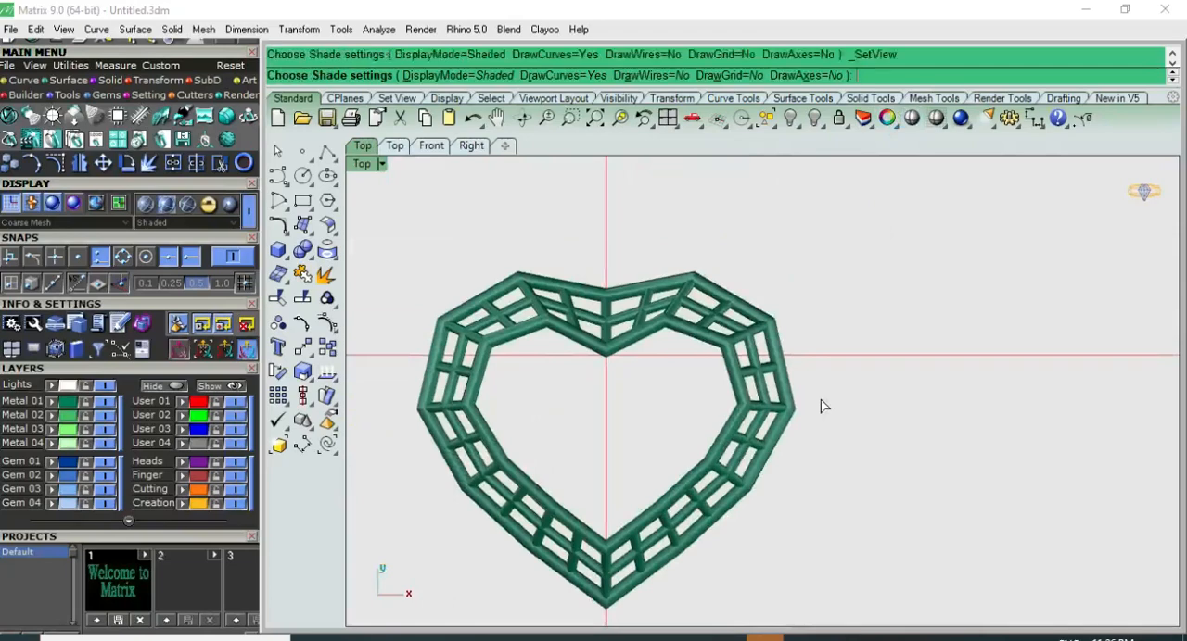
pyautogui.moveTo(756, 365); pyautogui.dragTo(779, 550, button='right')
pyautogui.press('F5')
pyautogui.press('Escape')
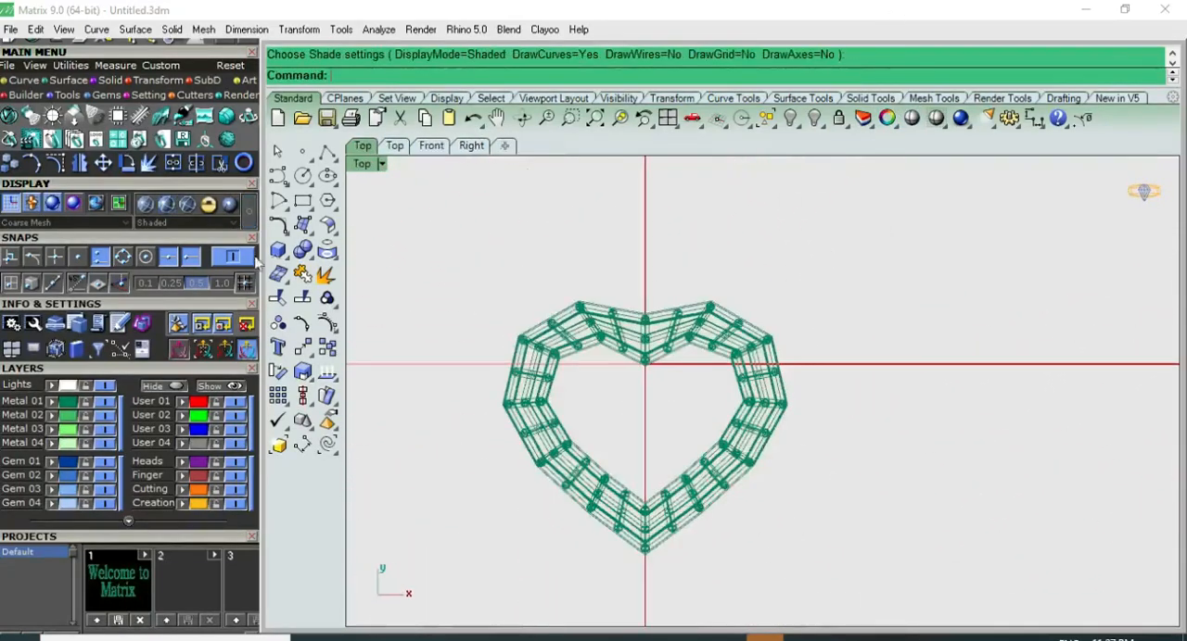
# Step: Draw a circle of diameter 3 on the heart's upper-right outer edge and shift it slightly outward
pyautogui.click(302, 175)
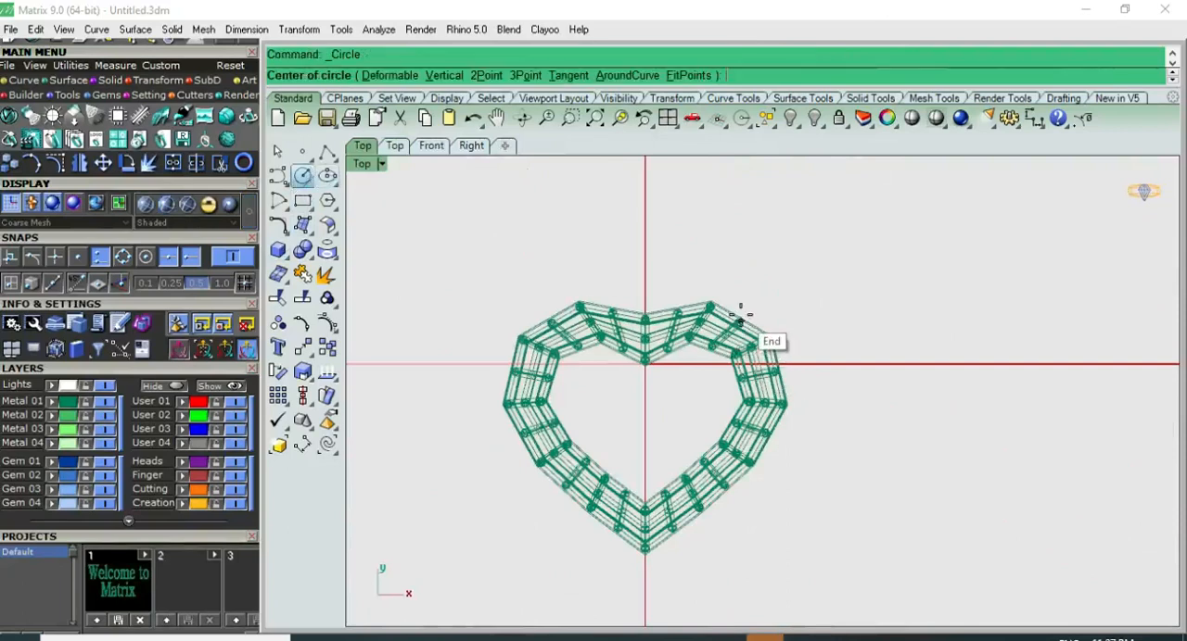
pyautogui.click(740, 321)
pyautogui.write('3')
pyautogui.press('Return')
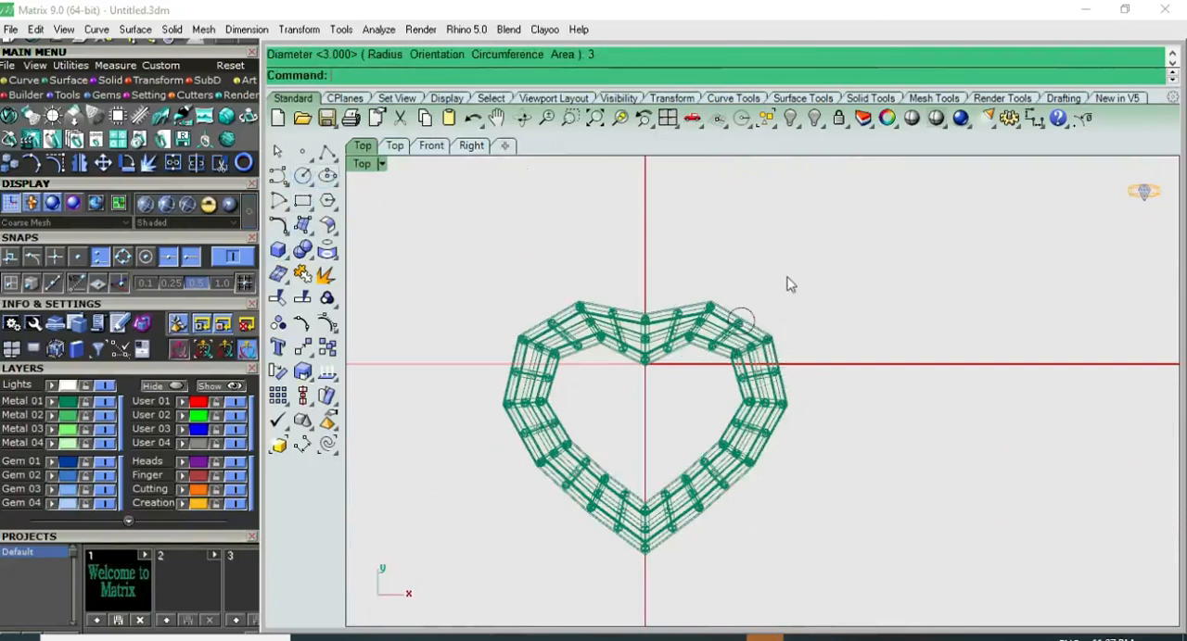
pyautogui.click(753, 317)
pyautogui.scroll(3, 753, 317)
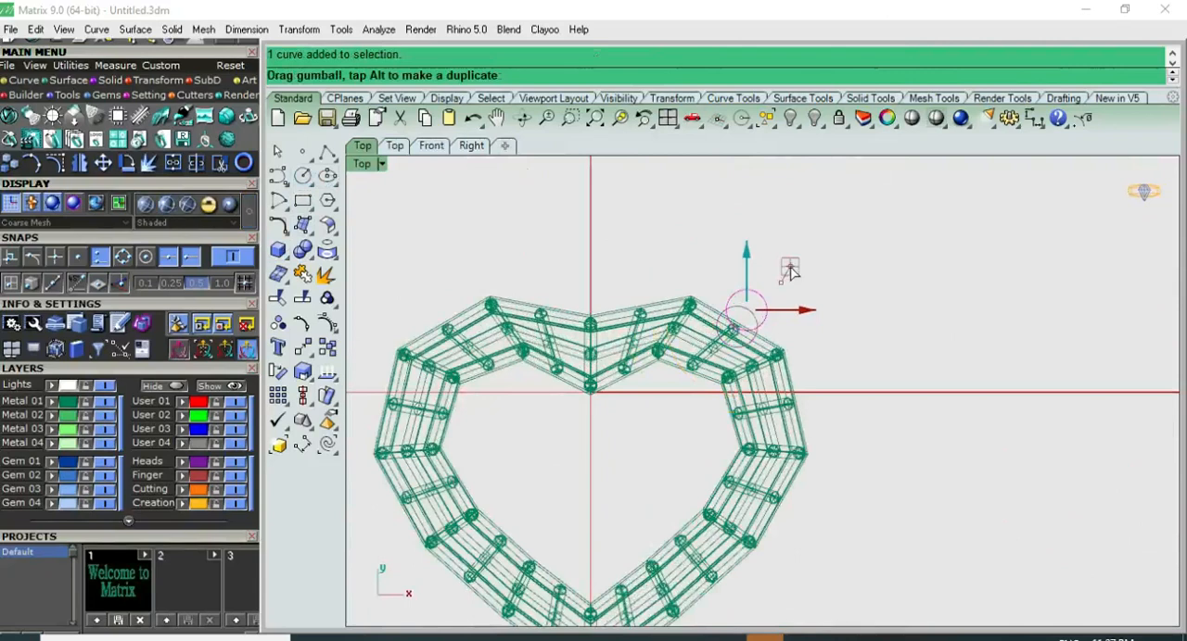
# Step: Try to pipe the small circle with a radius of 1
pyautogui.click(278, 250)
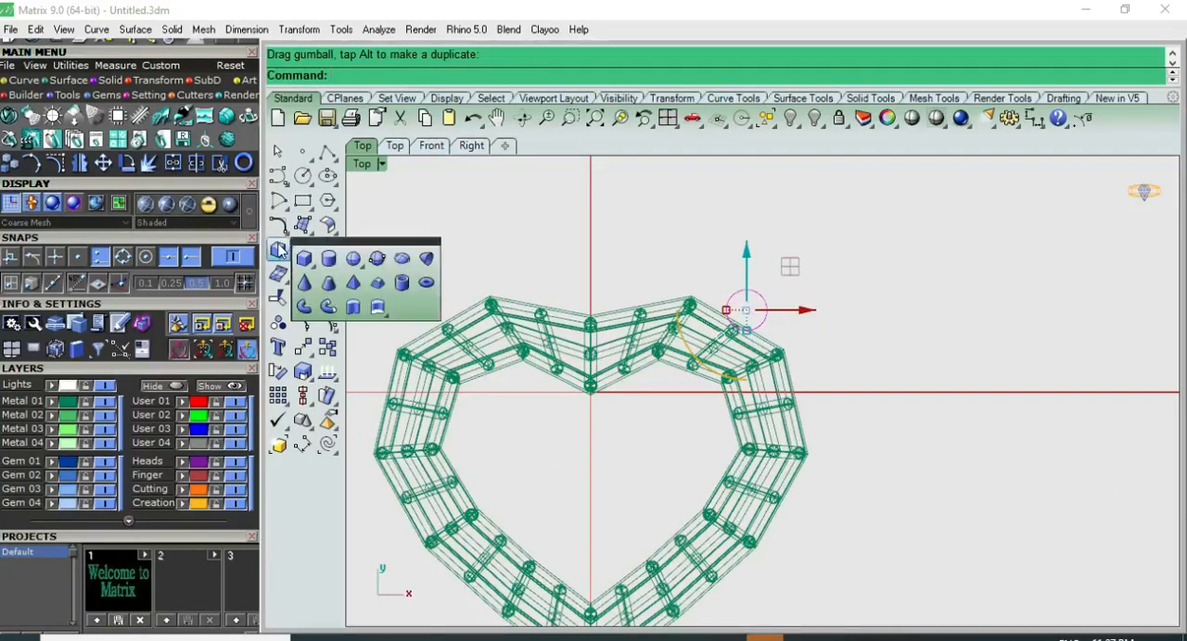
pyautogui.click(316, 310)
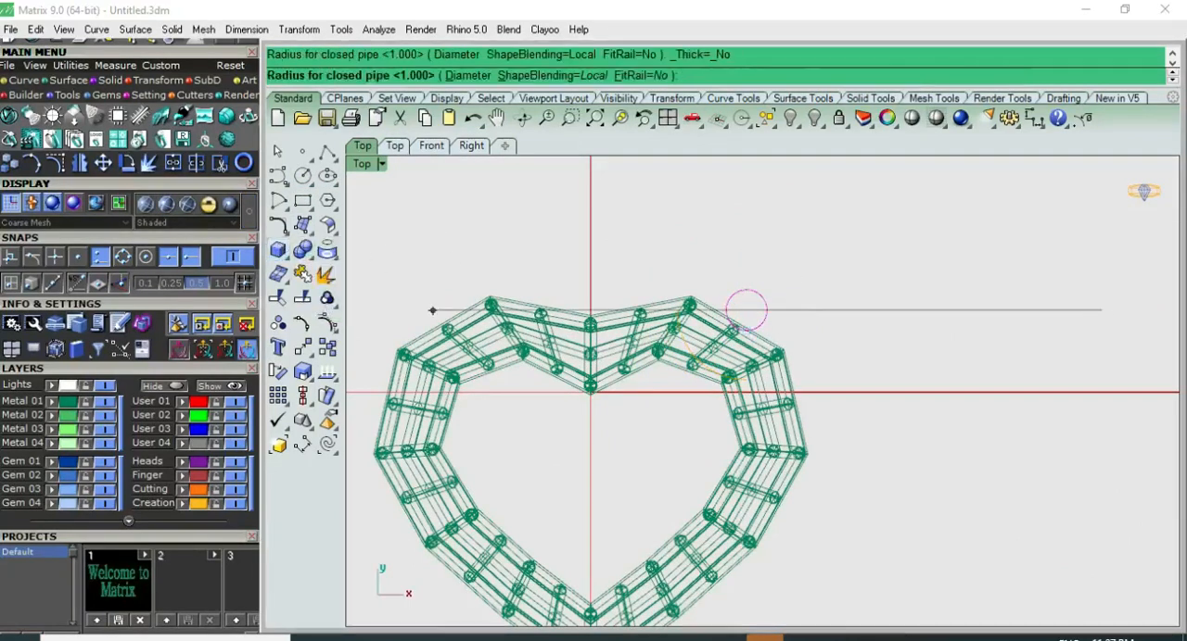
pyautogui.write('1')
pyautogui.press('Return')
pyautogui.press('Return')
pyautogui.scroll(2, 780, 279)
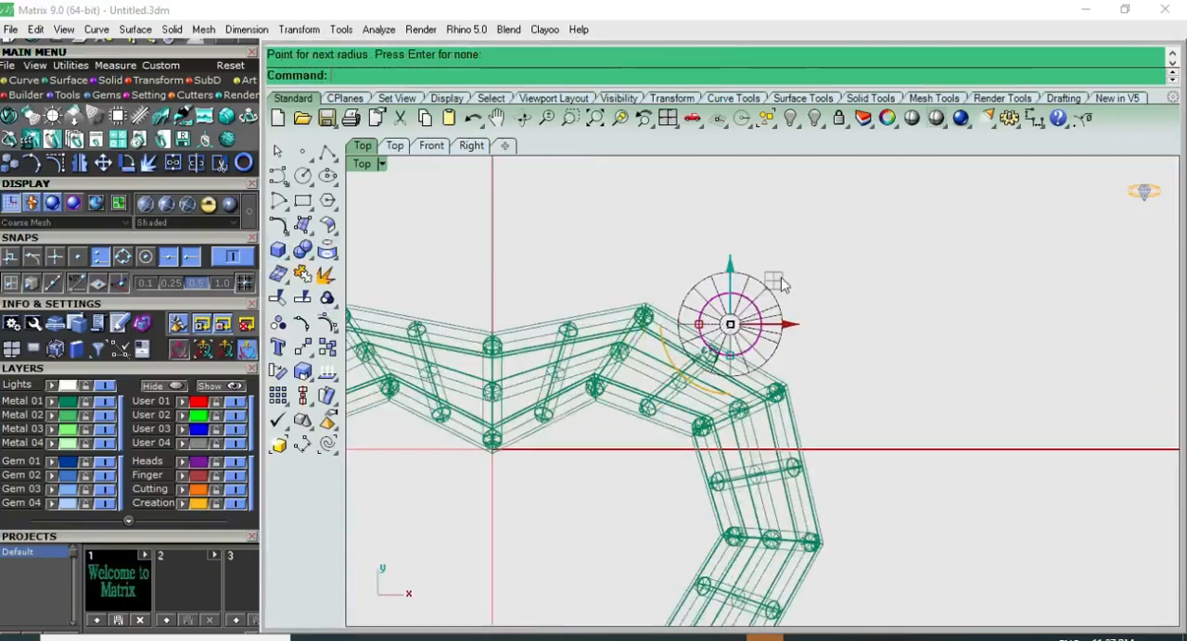
pyautogui.scroll(2, 765, 264)
pyautogui.hotkey('ctrl', 'z')
# Step: Pipe the small circle into a closed ring, specifying the thickness by diameter instead of radius
pyautogui.click(759, 330)
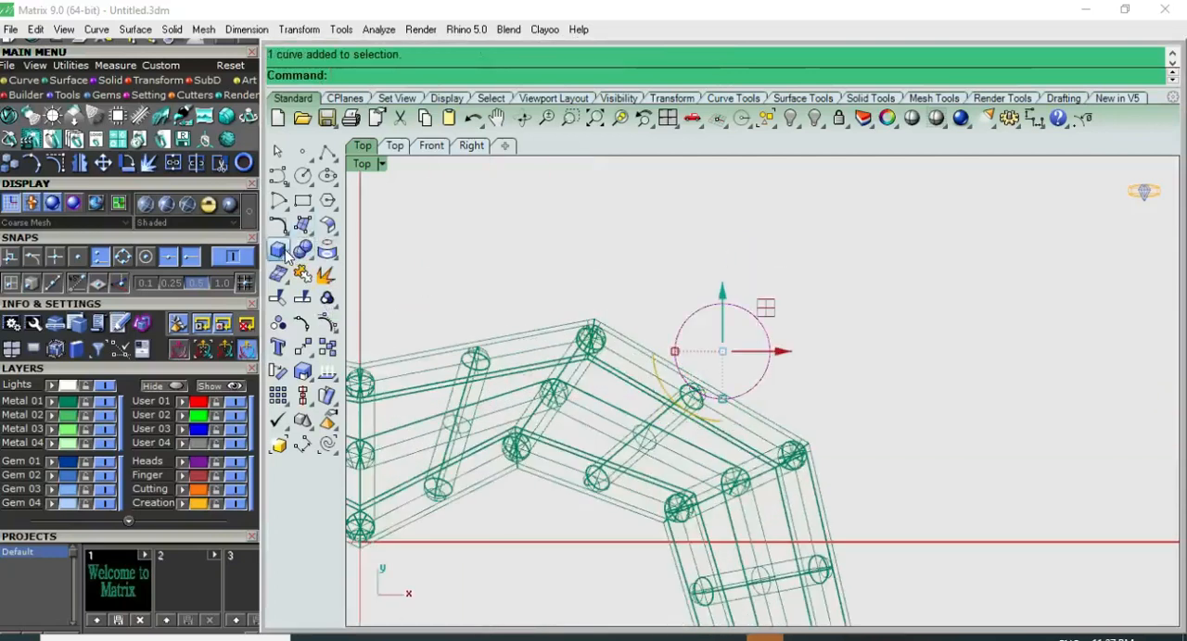
pyautogui.click(324, 303)
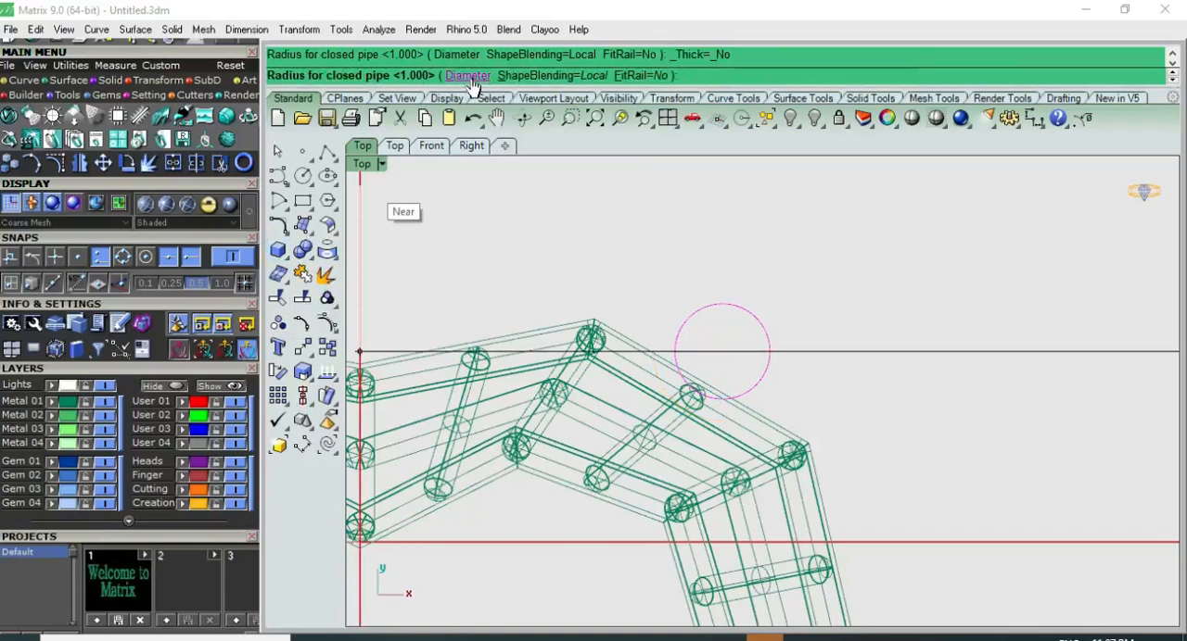
pyautogui.click(455, 78)
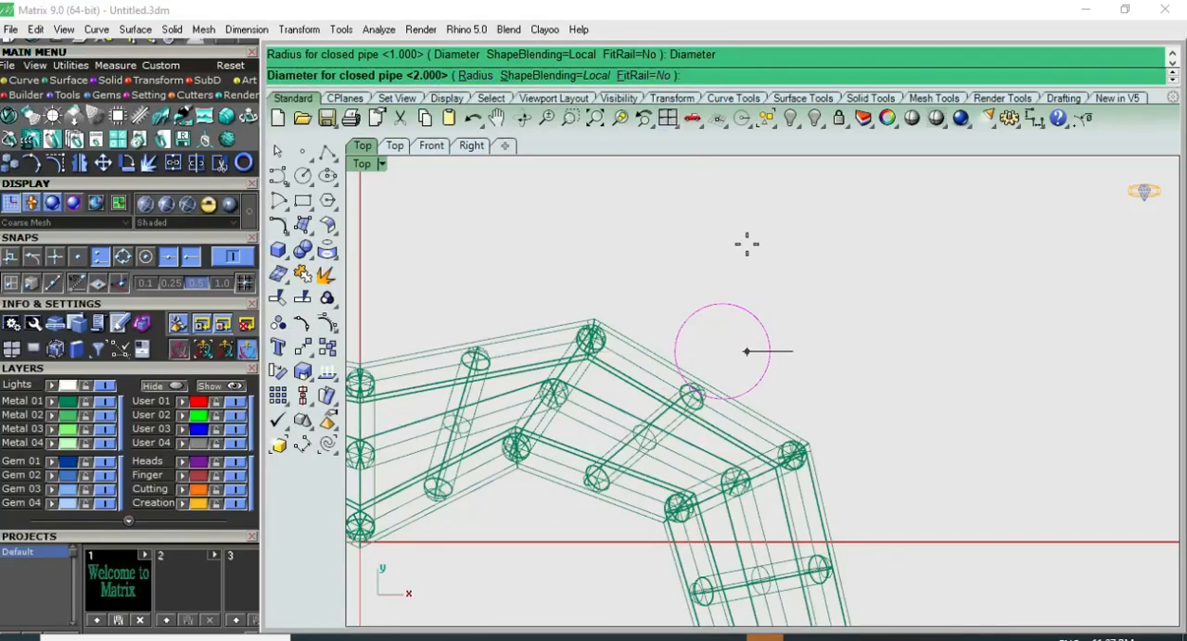
pyautogui.press('Return')
pyautogui.press('Return')
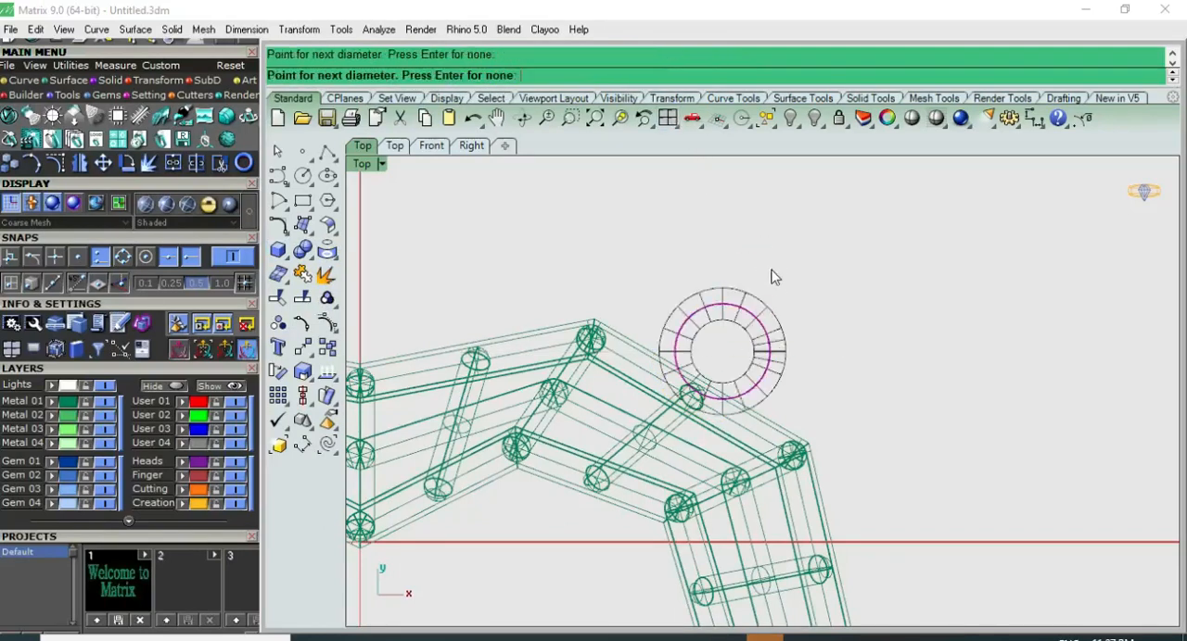
# Step: Position the ring against the heart's upper-right edge, centred in height on the heart's mid-plane
pyautogui.moveTo(837, 288); pyautogui.dragTo(766, 301)
pyautogui.scroll(4, 738, 344)
pyautogui.click(733, 389)
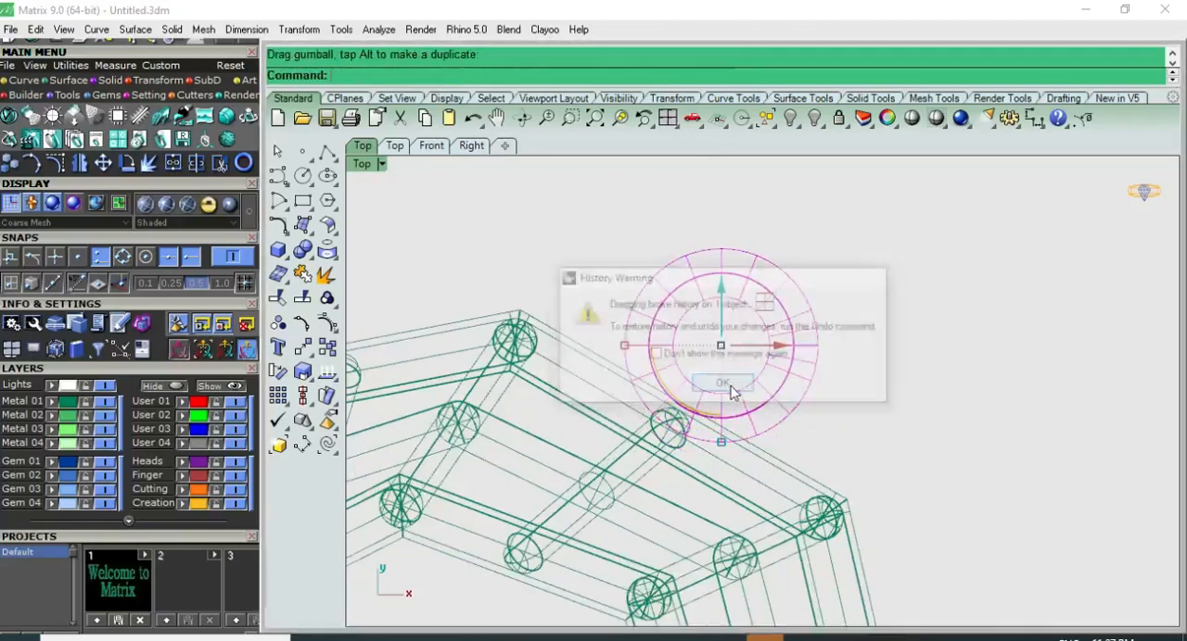
pyautogui.press('F3')
pyautogui.moveTo(812, 417); pyautogui.dragTo(810, 432)
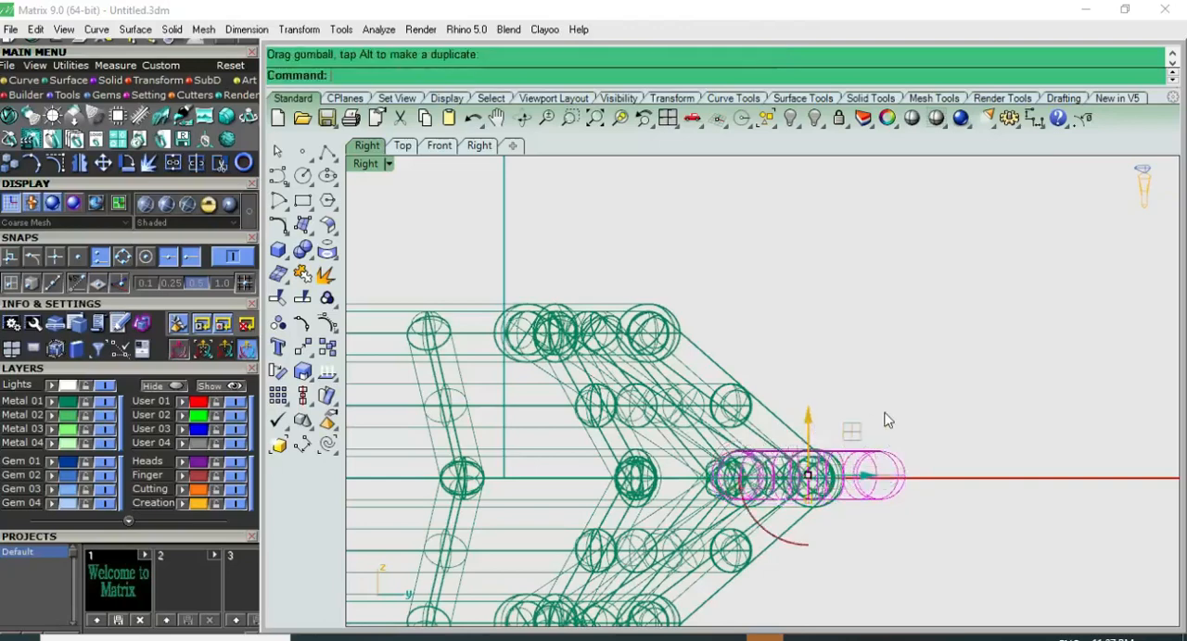
pyautogui.scroll(-6, 884, 411)
# Step: Mirror the ring to the heart's upper-left edge across the vertical axis through 0, keeping the original
pyautogui.press('F1')
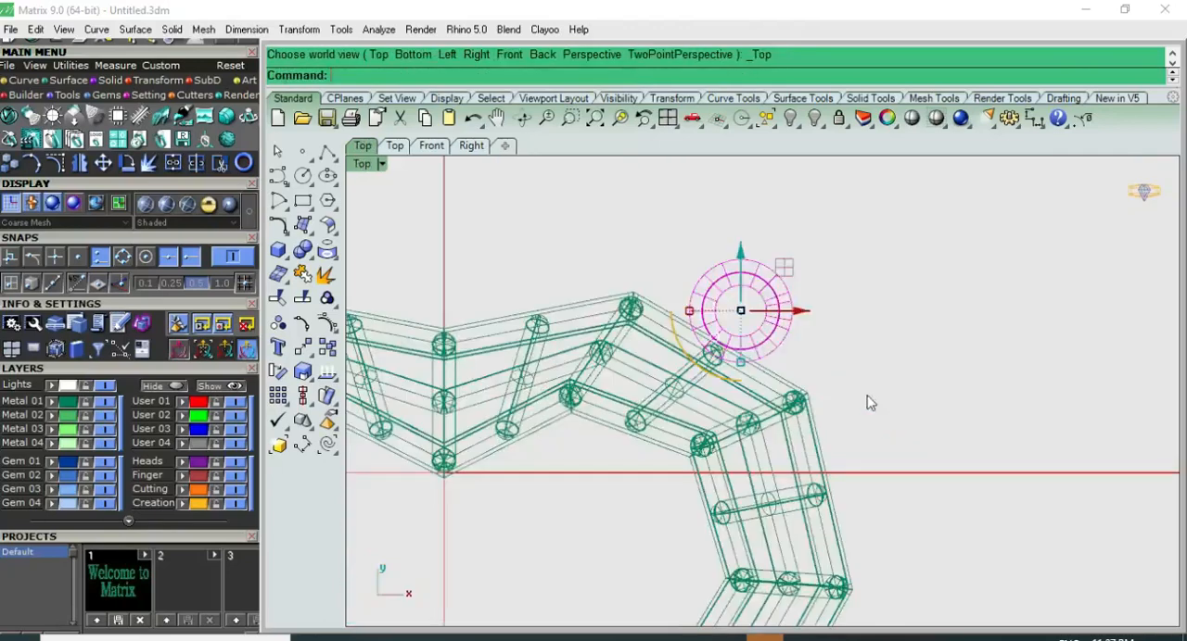
pyautogui.scroll(-7, 851, 368)
pyautogui.rightClick(851, 369)
pyautogui.write('0')
pyautogui.press('Return')
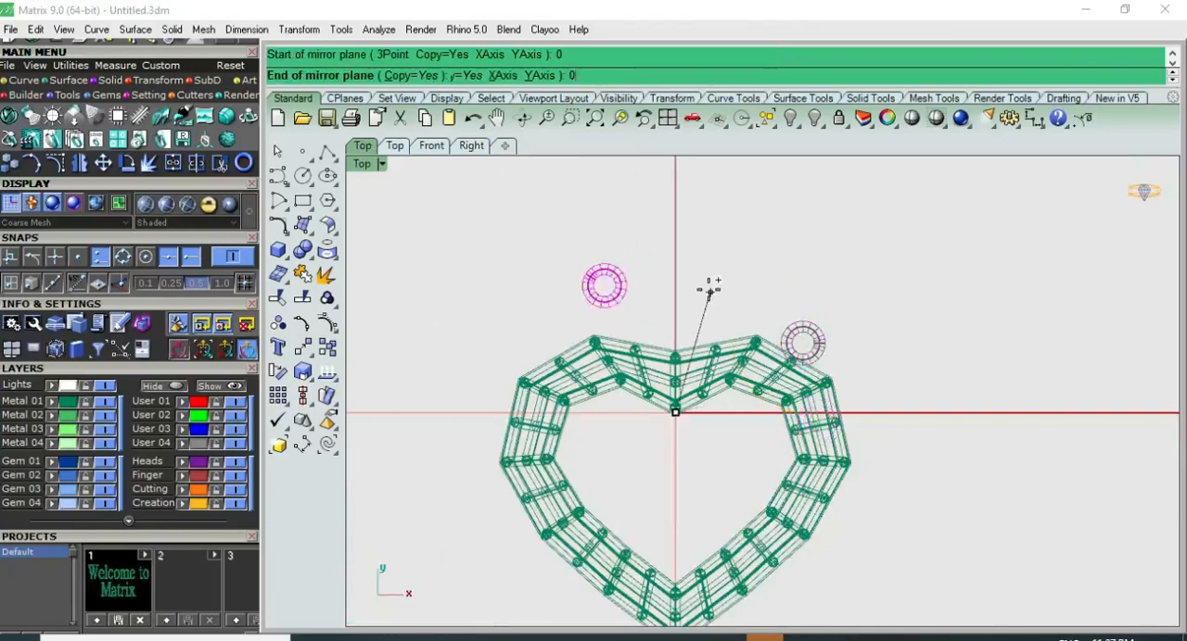
pyautogui.click(696, 254)
# Step: Assign both hanging rings to a lighter green metal layer
pyautogui.scroll(4, 799, 355)
pyautogui.click(820, 323)
pyautogui.click(825, 313)
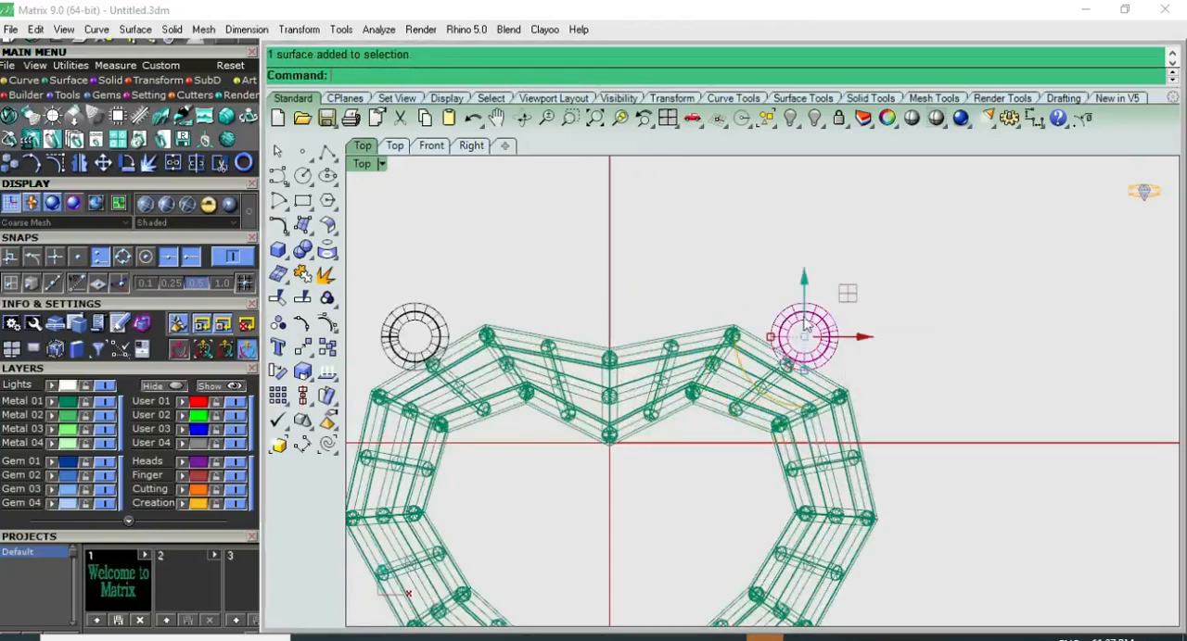
pyautogui.keyDown('shift'); pyautogui.click(440, 314); pyautogui.keyUp('shift')
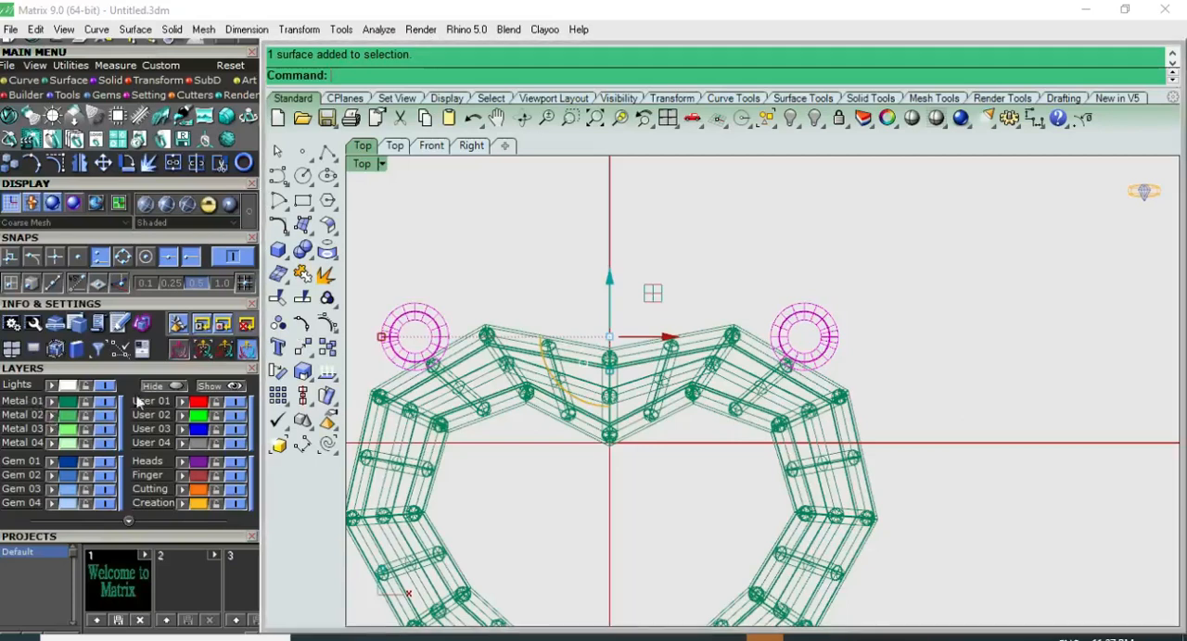
pyautogui.scroll(-4, 514, 252)
# Step: Select all the remaining curves and hide them so only the solid pipes are displayed
pyautogui.click(766, 118)
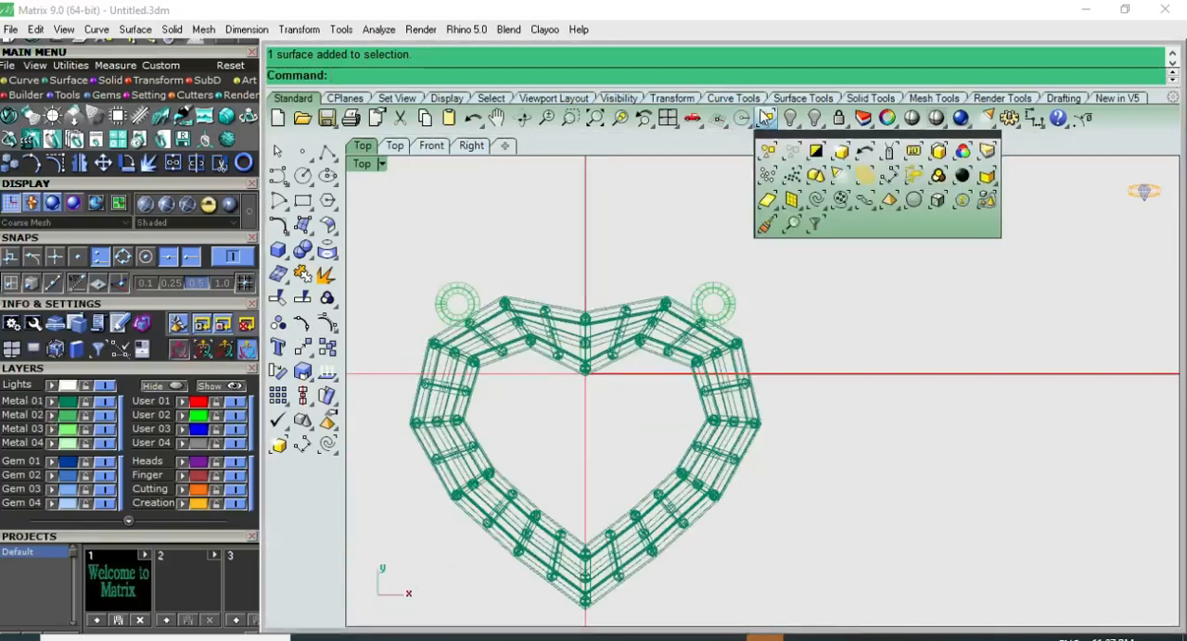
pyautogui.click(822, 202)
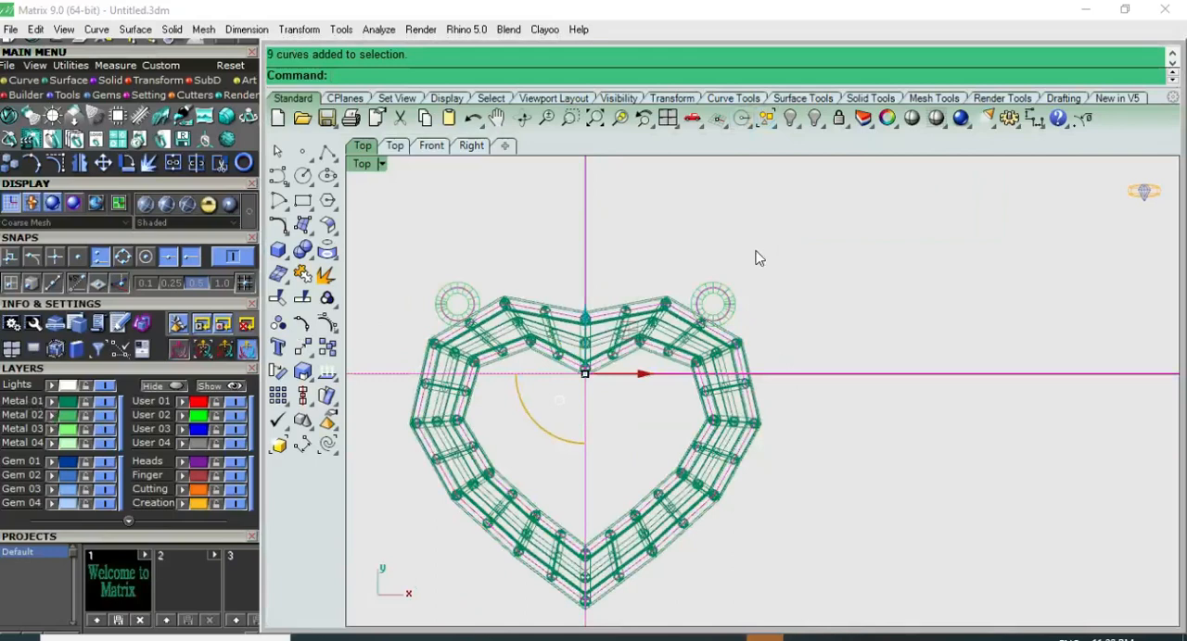
pyautogui.scroll(-1, 793, 267)
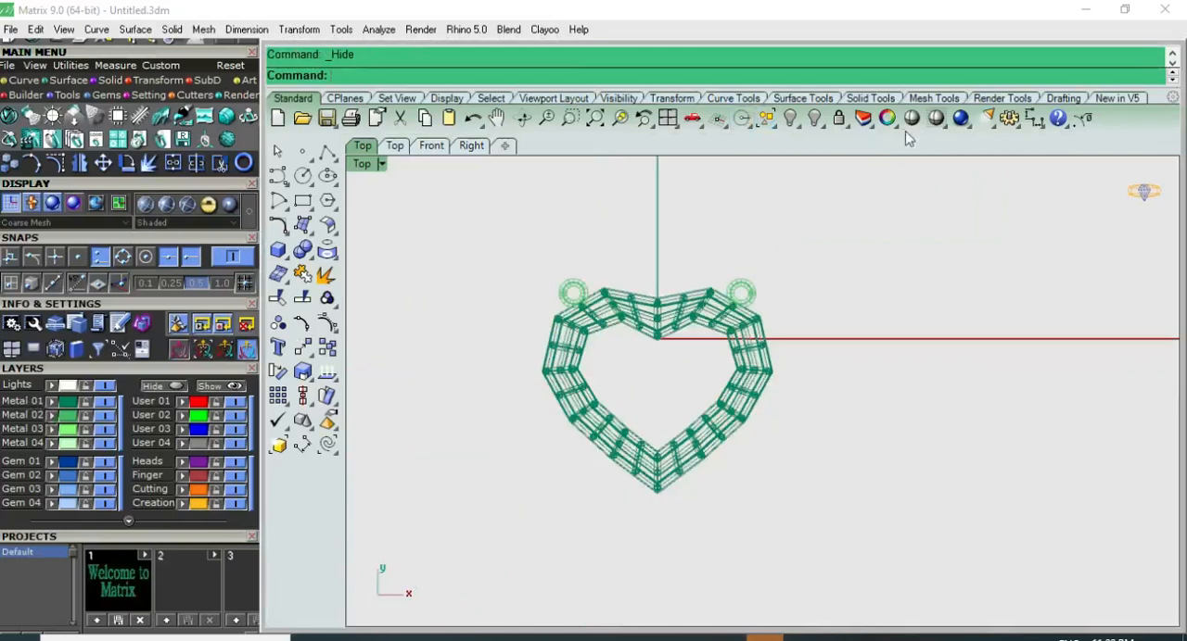
# Step: Examine the shaded heart pendant and its rings from perspective, front and top
pyautogui.press('F4')
pyautogui.moveTo(824, 387)
pyautogui.mouseDown(button='right')
pyautogui.moveTo(828, 529)
pyautogui.moveTo(707, 349)
pyautogui.moveTo(800, 499)
pyautogui.mouseUp(button='right')
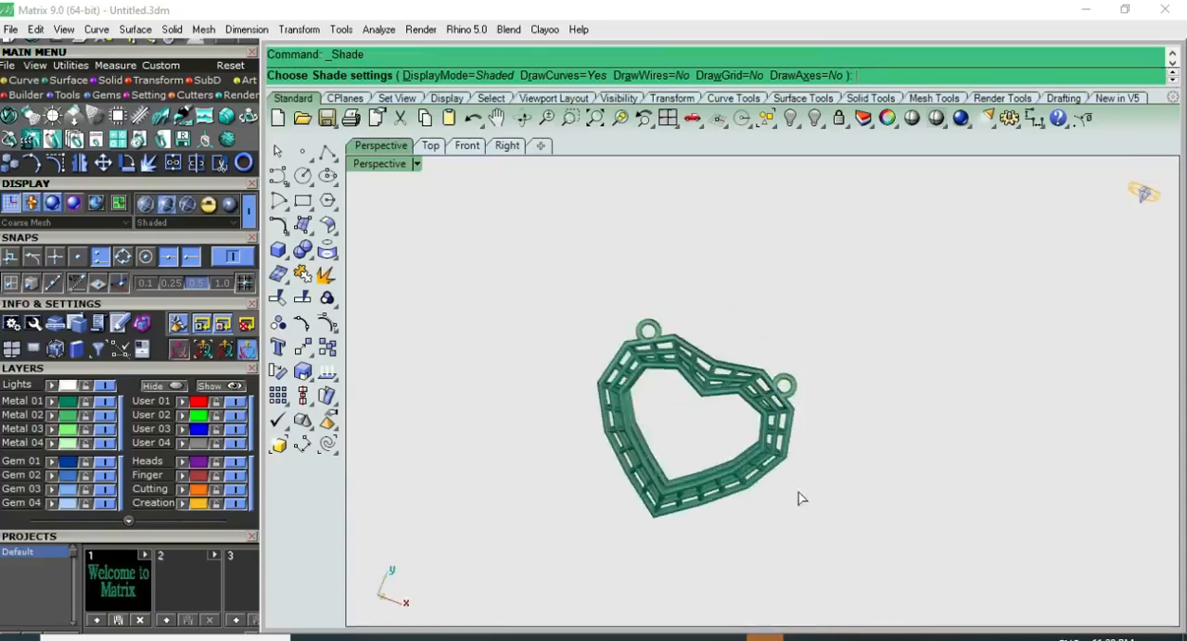
pyautogui.press('F1')
pyautogui.press('F2')
pyautogui.press('F1')
pyautogui.moveTo(807, 409); pyautogui.dragTo(784, 315, button='right')
pyautogui.scroll(6, 727, 340)
pyautogui.moveTo(658, 326); pyautogui.dragTo(753, 375, button='right')
pyautogui.scroll(-4, 916, 240)
pyautogui.moveTo(909, 279); pyautogui.dragTo(834, 280, button='right')
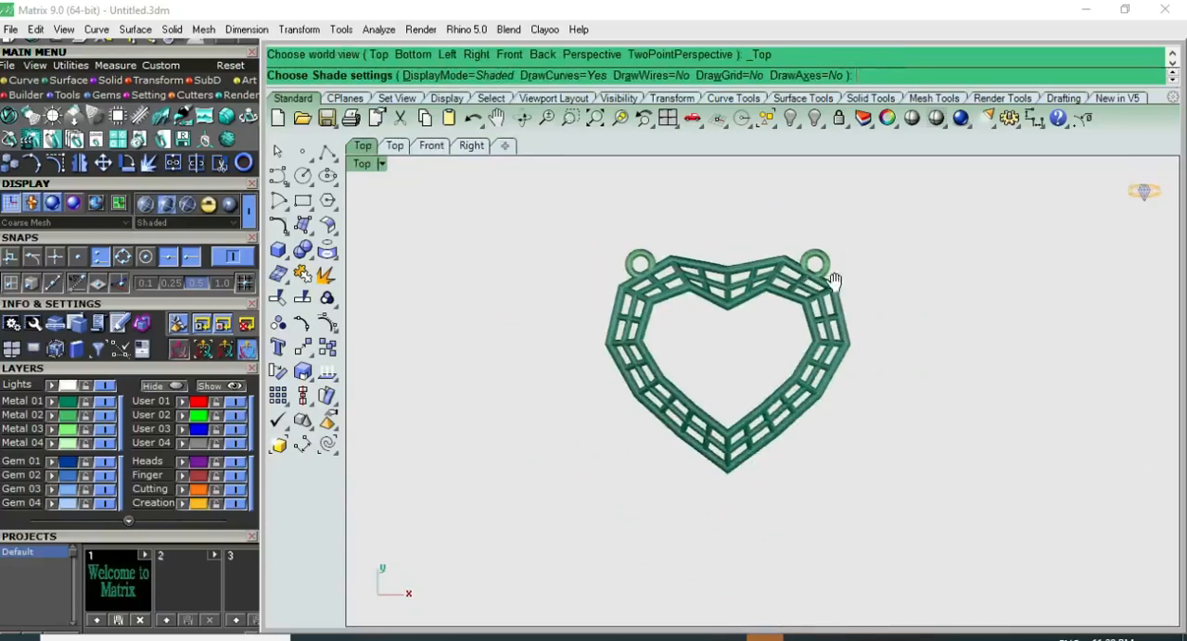
# Step: Inspect the finished heart pendant in rendered display, in perspective and close up from the top
pyautogui.moveTo(910, 221); pyautogui.dragTo(495, 559)
pyautogui.press('F4')
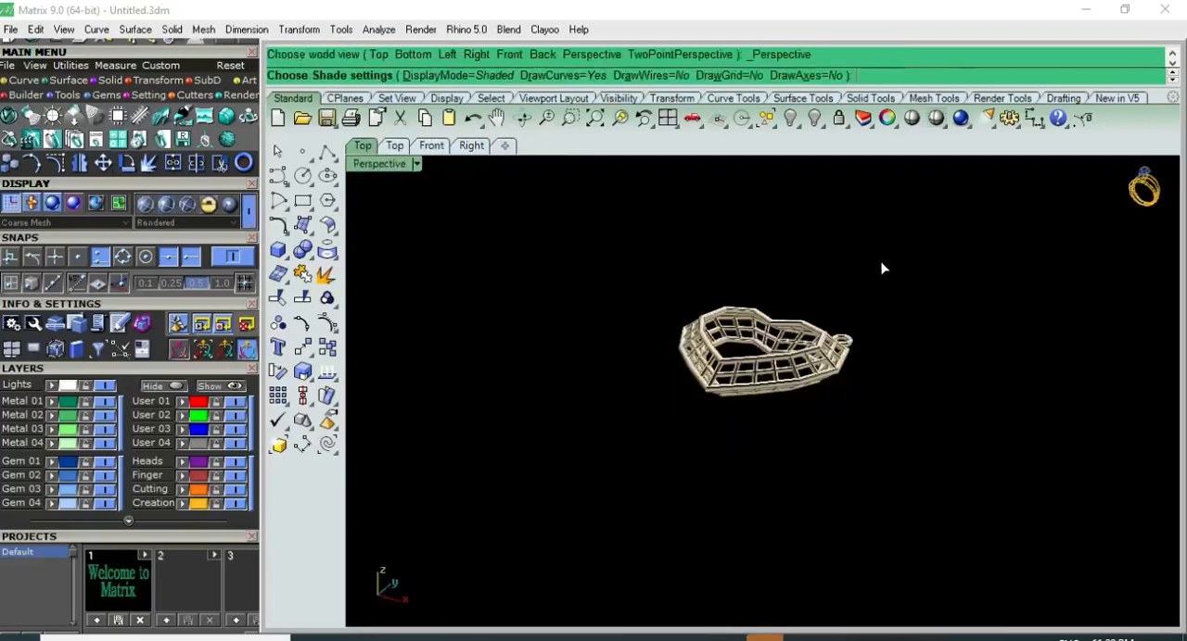
pyautogui.moveTo(783, 334)
pyautogui.mouseDown(button='right')
pyautogui.moveTo(847, 230)
pyautogui.moveTo(863, 300)
pyautogui.moveTo(1113, 312)
pyautogui.moveTo(1147, 257)
pyautogui.moveTo(1166, 186)
pyautogui.moveTo(739, 170)
pyautogui.moveTo(783, 418)
pyautogui.moveTo(772, 537)
pyautogui.moveTo(776, 379)
pyautogui.moveTo(769, 398)
pyautogui.moveTo(541, 251)
pyautogui.moveTo(835, 158)
pyautogui.moveTo(802, 449)
pyautogui.mouseUp(button='right')
pyautogui.hotkey('ctrl', 'F1')
pyautogui.scroll(3, 752, 394)
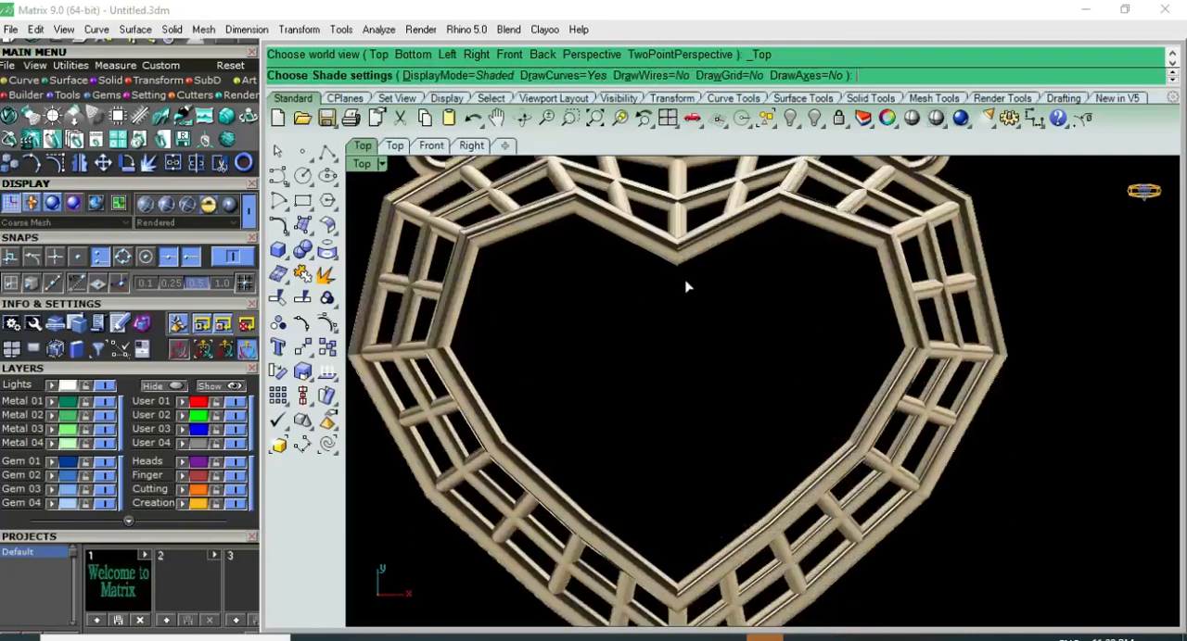
pyautogui.scroll(-2, 696, 296)
pyautogui.scroll(-4, 940, 501)
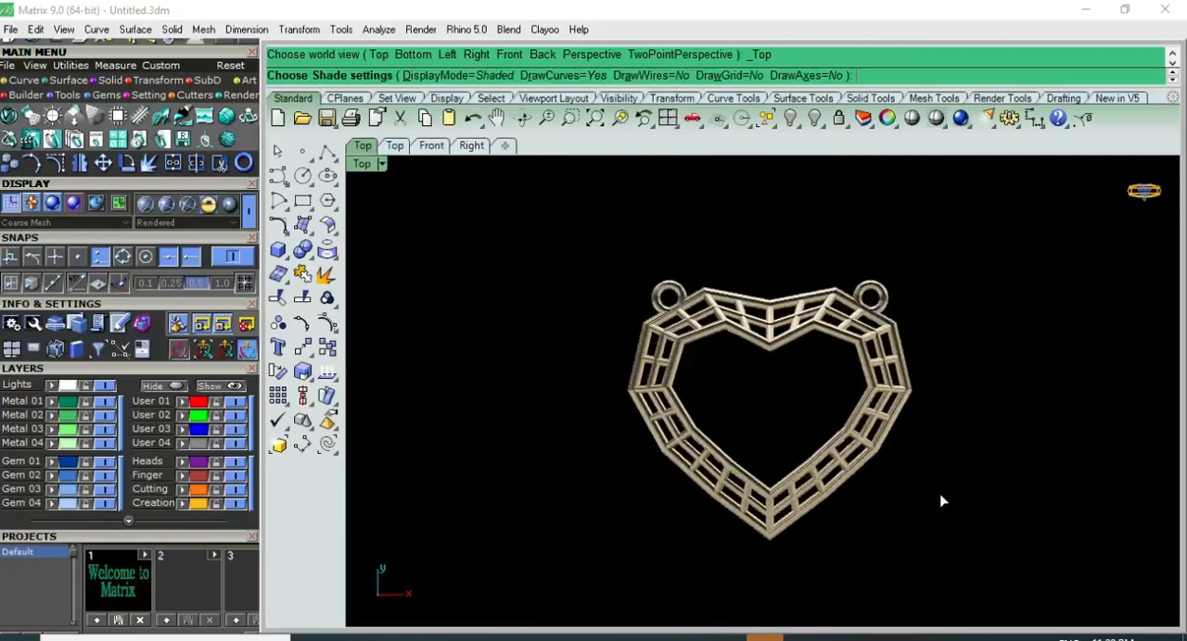
pyautogui.scroll(4, 804, 453)
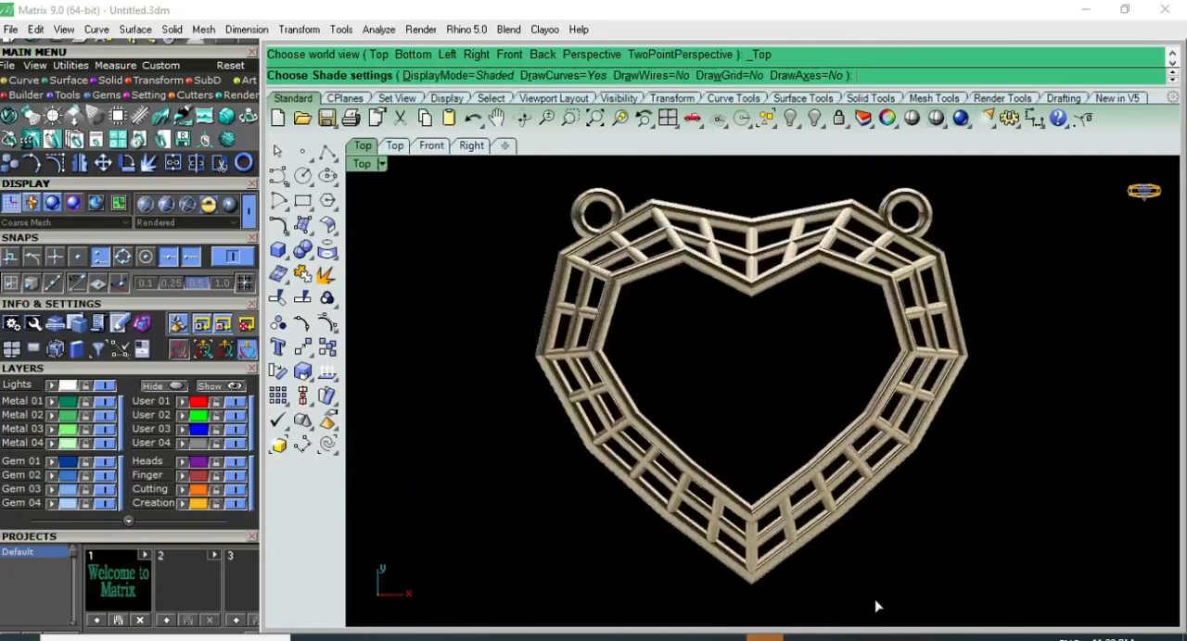